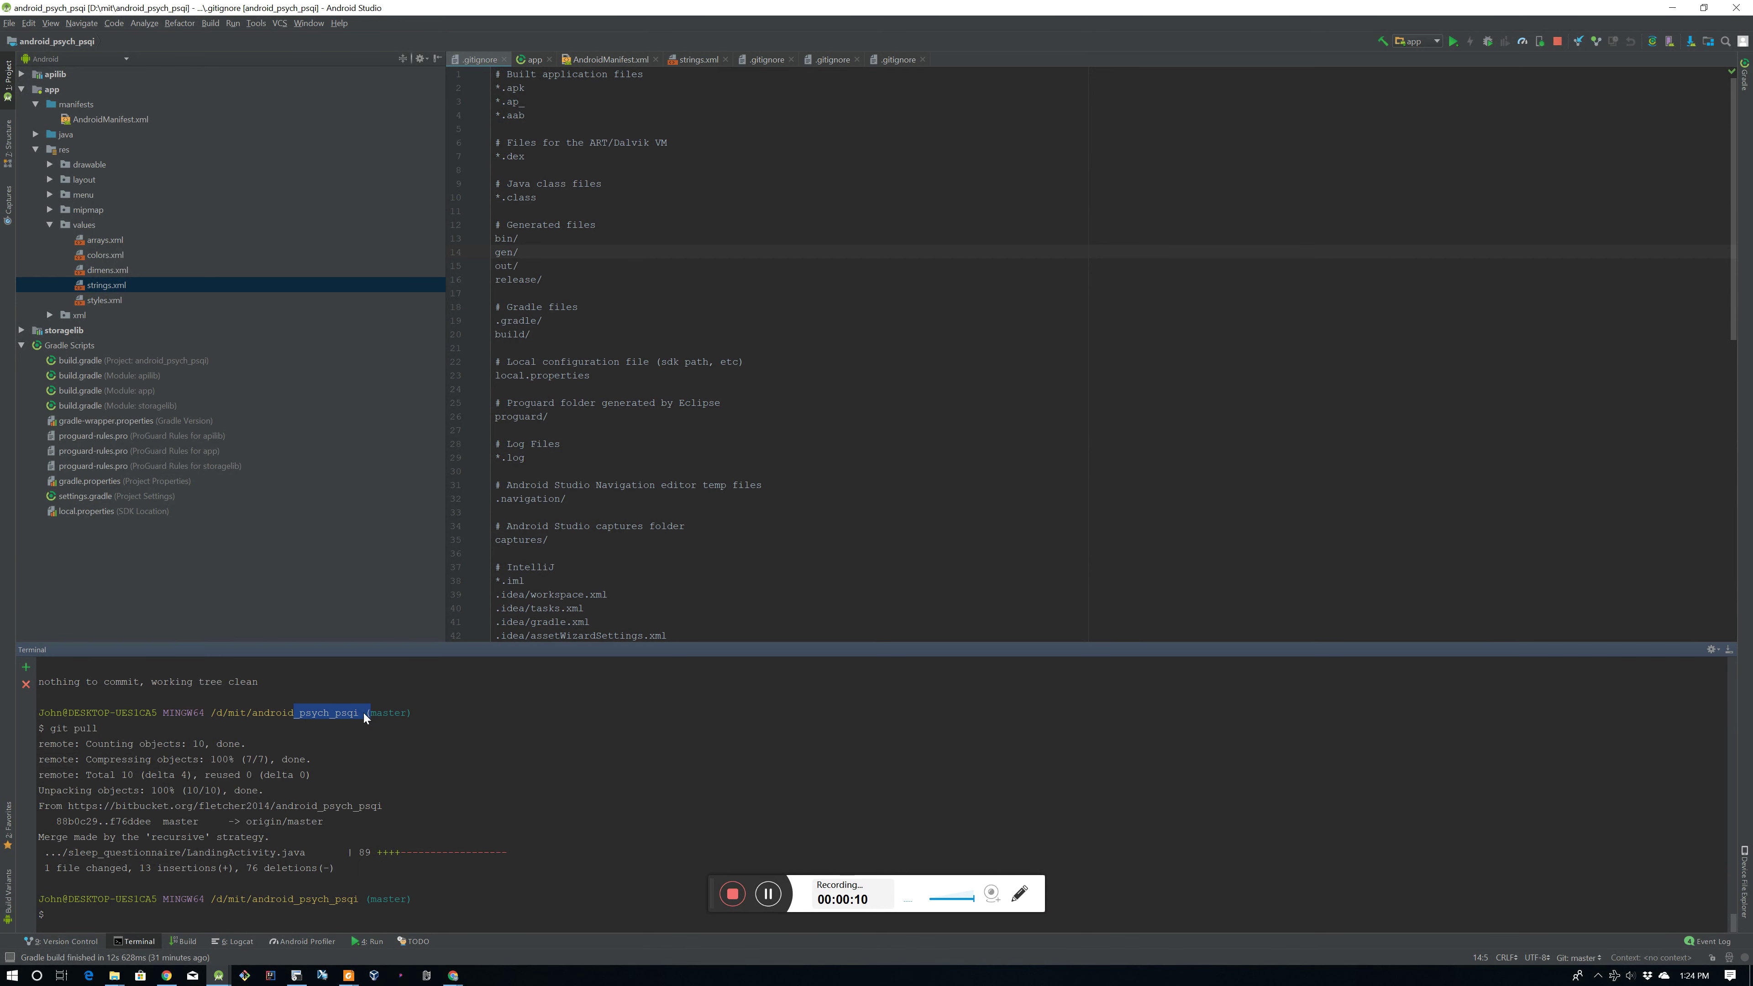
Step: Review the pull output, including the LandingActivity.java change, and display the latest commit with git show
click(178, 842)
drag(68, 790, 74, 791)
shift+click(388, 868)
click(399, 849)
drag(203, 854, 488, 859)
click(497, 859)
text(git show)
key(Return)
Step: Show the repository's commit graph in the terminal with the git log alias
text(git l)
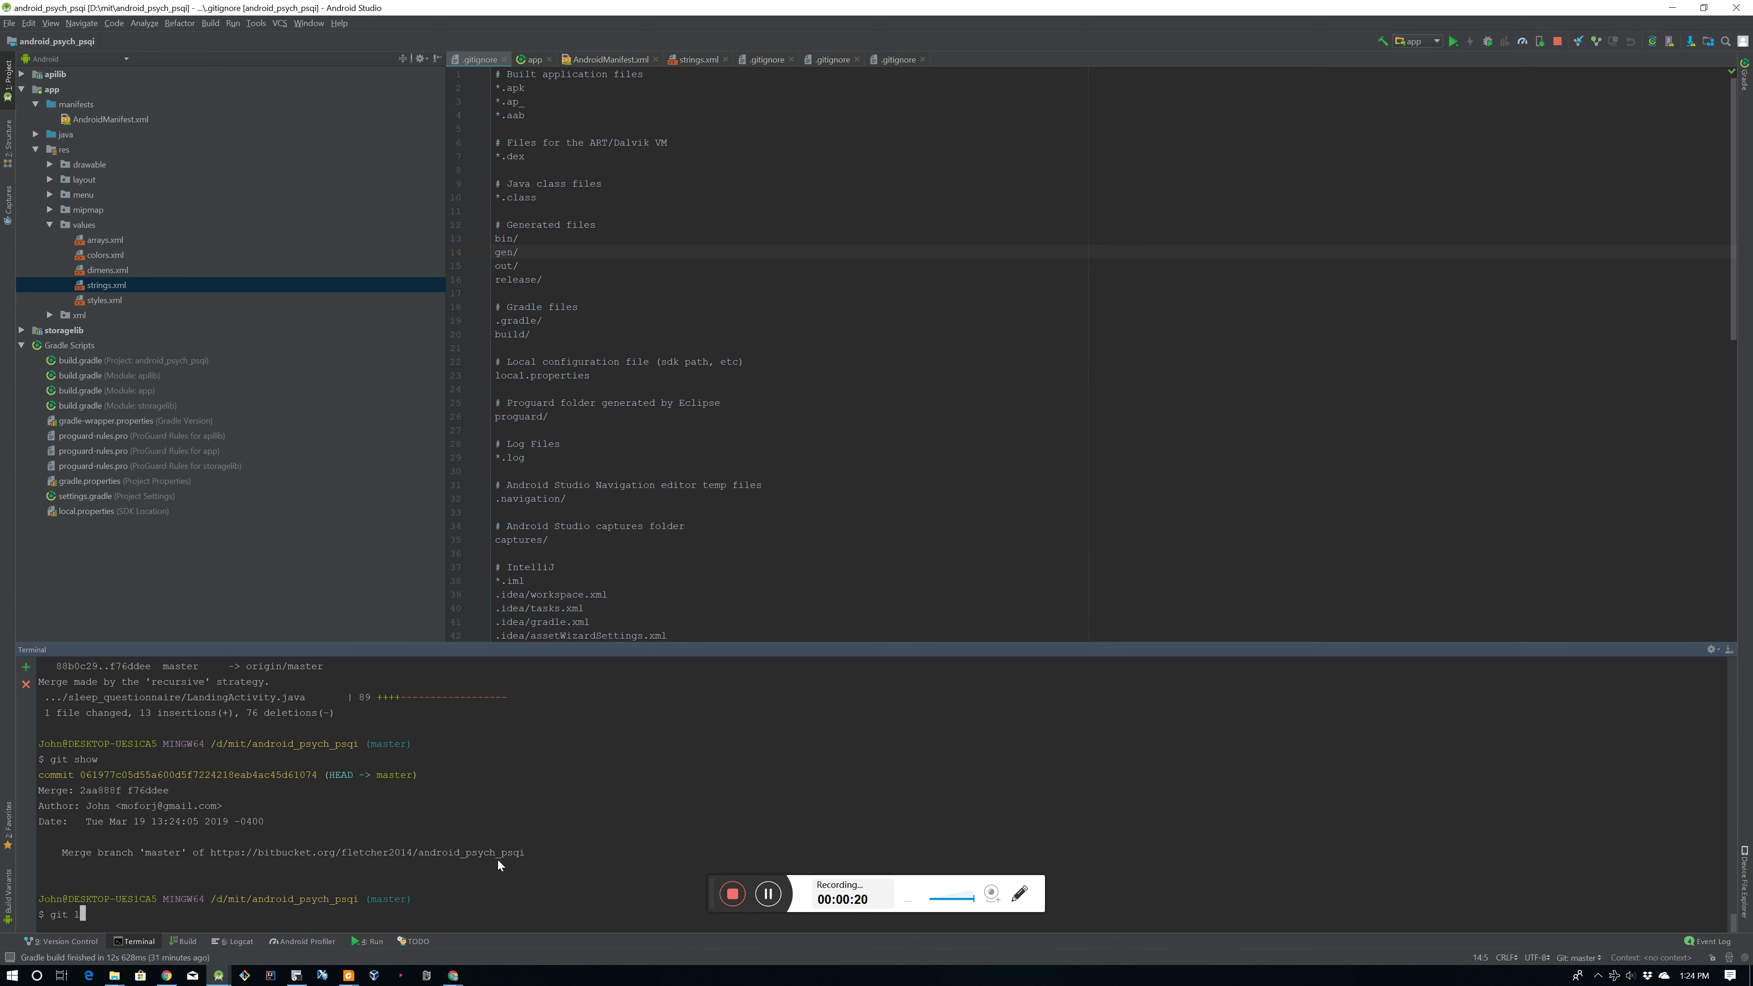
key(BackSpace)
key(BackSpace)
text(it lol)
key(Return)
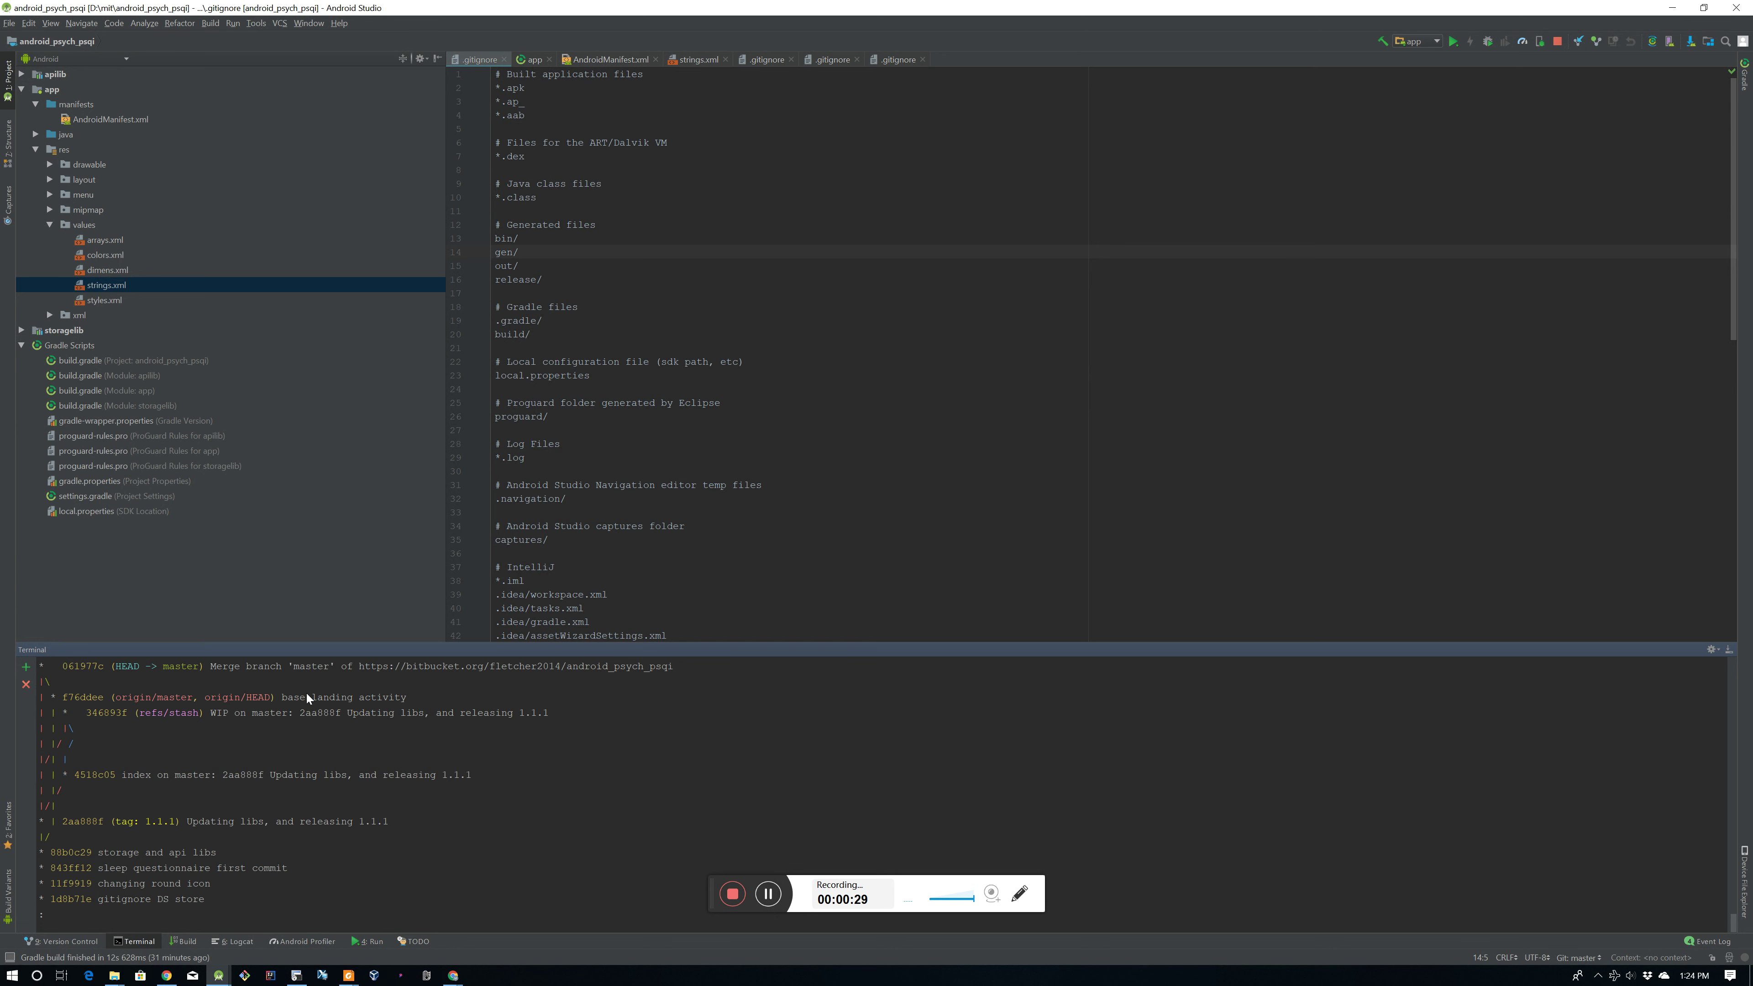
Step: Copy the hash of the "base landing activity" commit and read through its diff with git show
drag(286, 694, 229, 713)
double_click(78, 698)
right_click(77, 699)
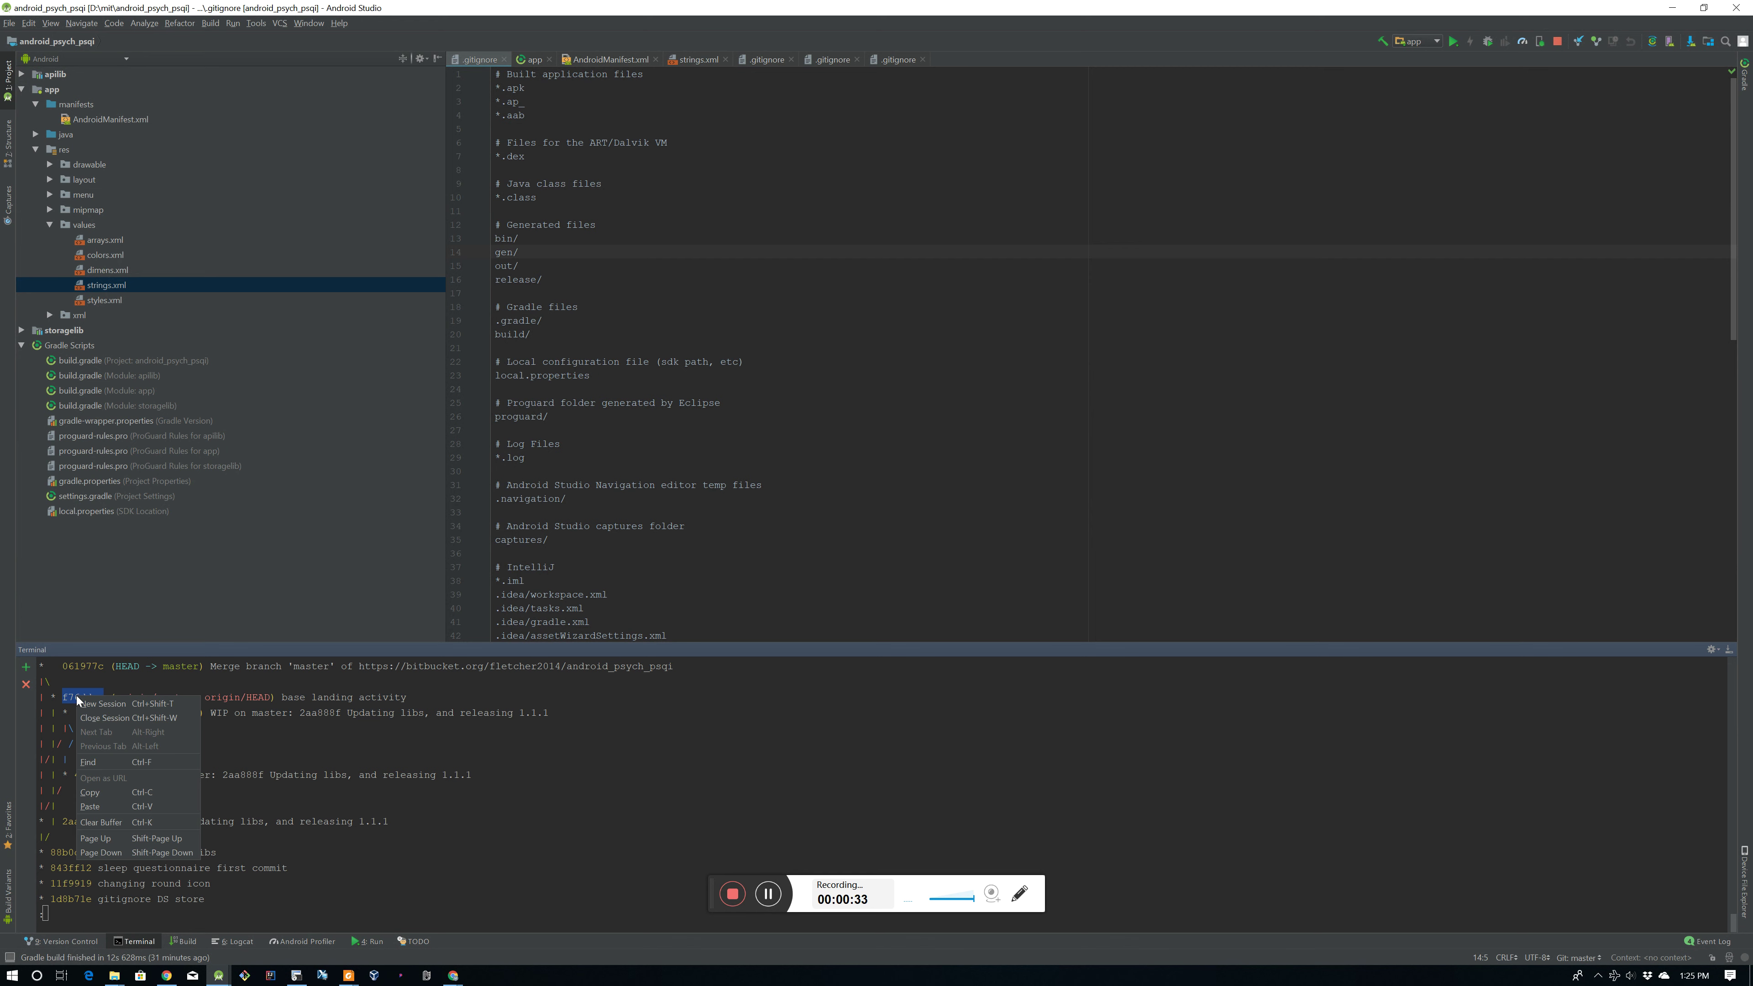
click(97, 789)
text(qgit show)
key(ctrl+v)
key(Return)
scroll(98, 790, down, 8)
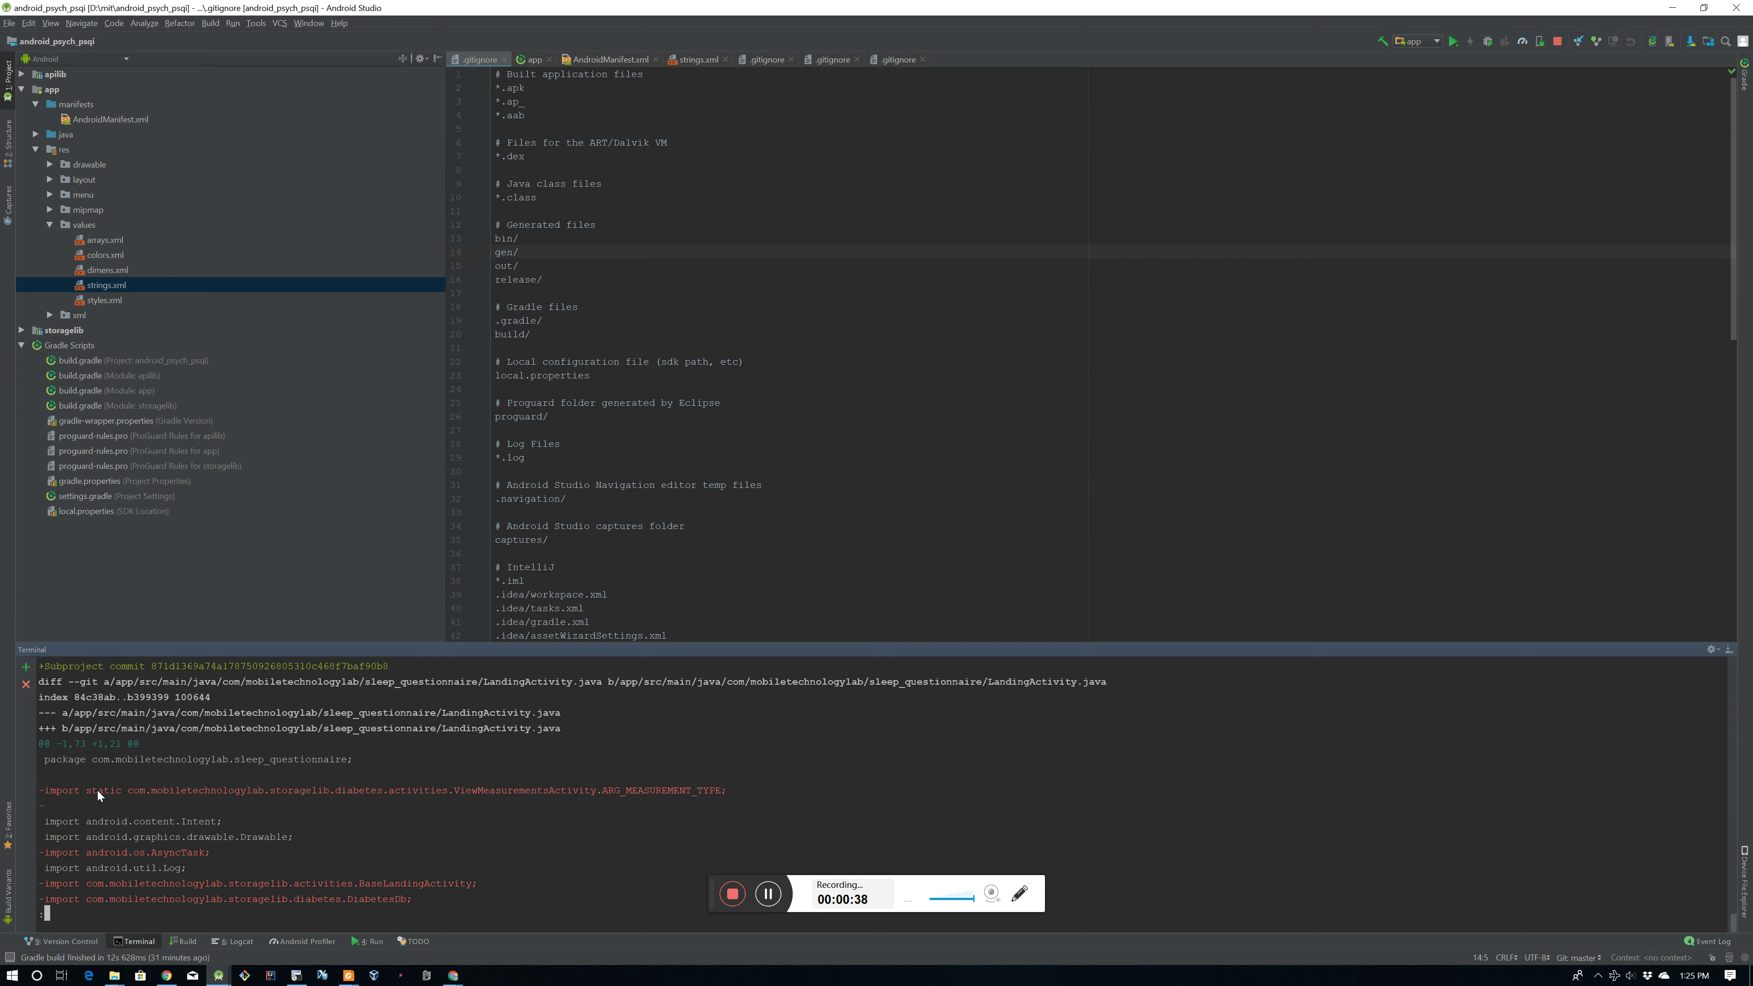
scroll(98, 790, down, 10)
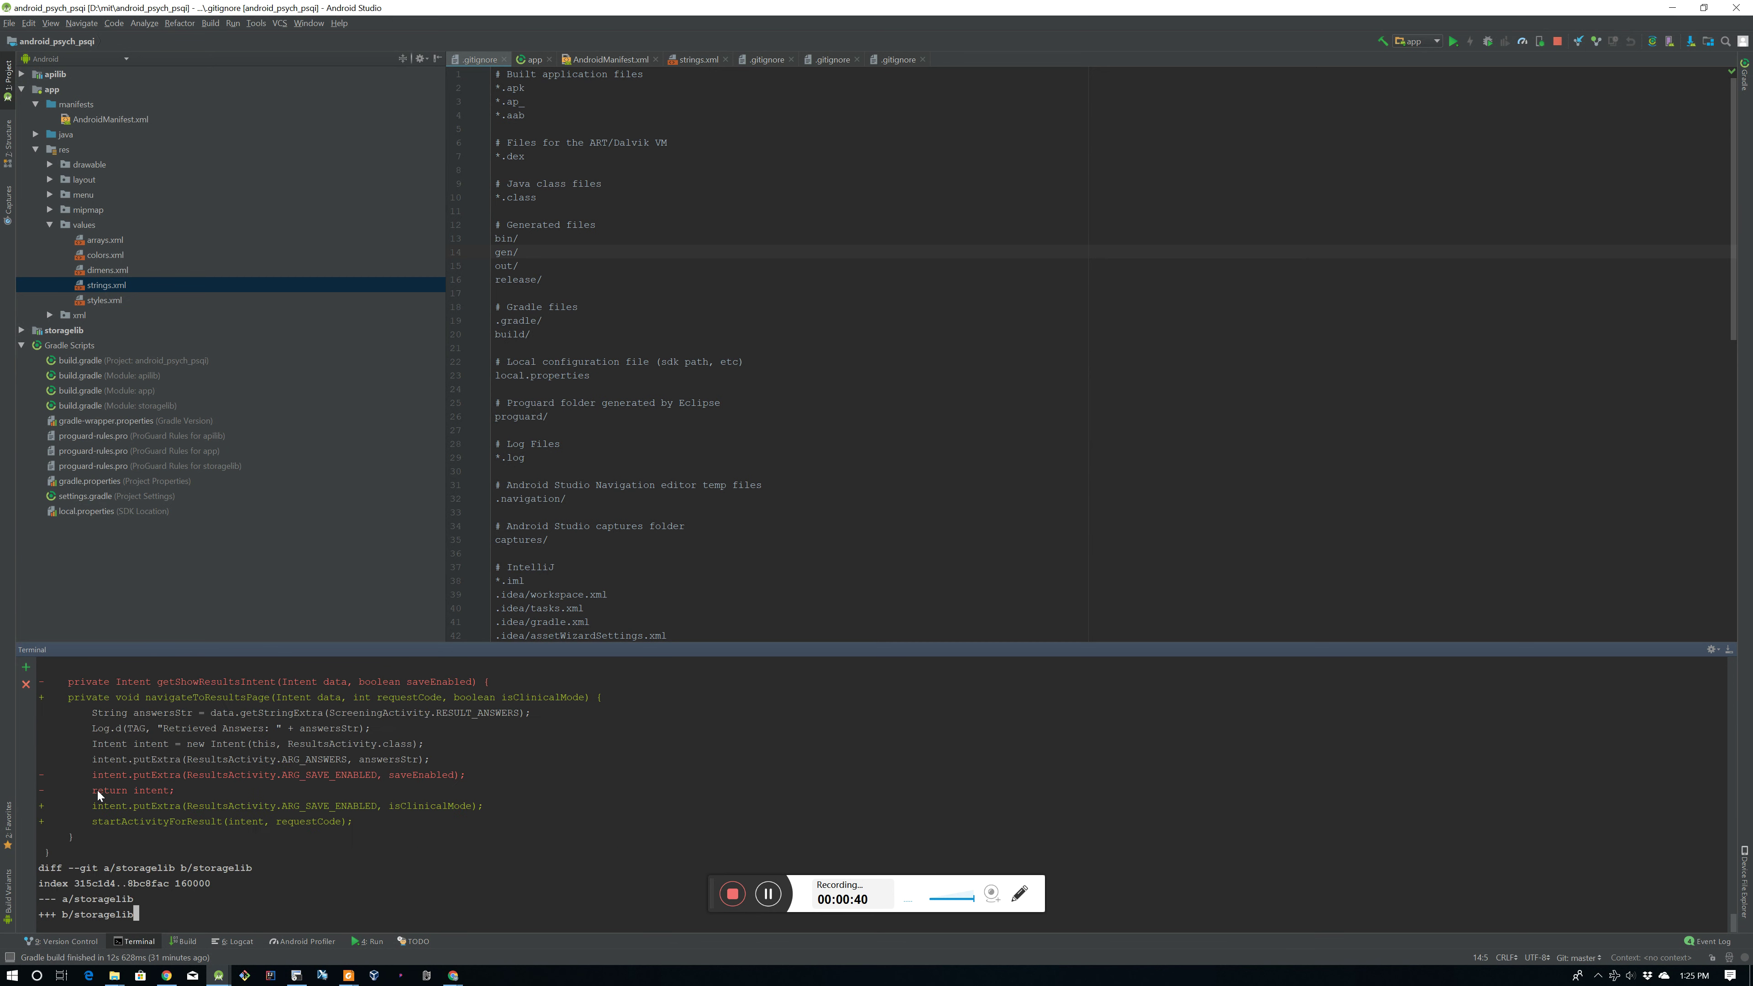
scroll(97, 790, up, 10)
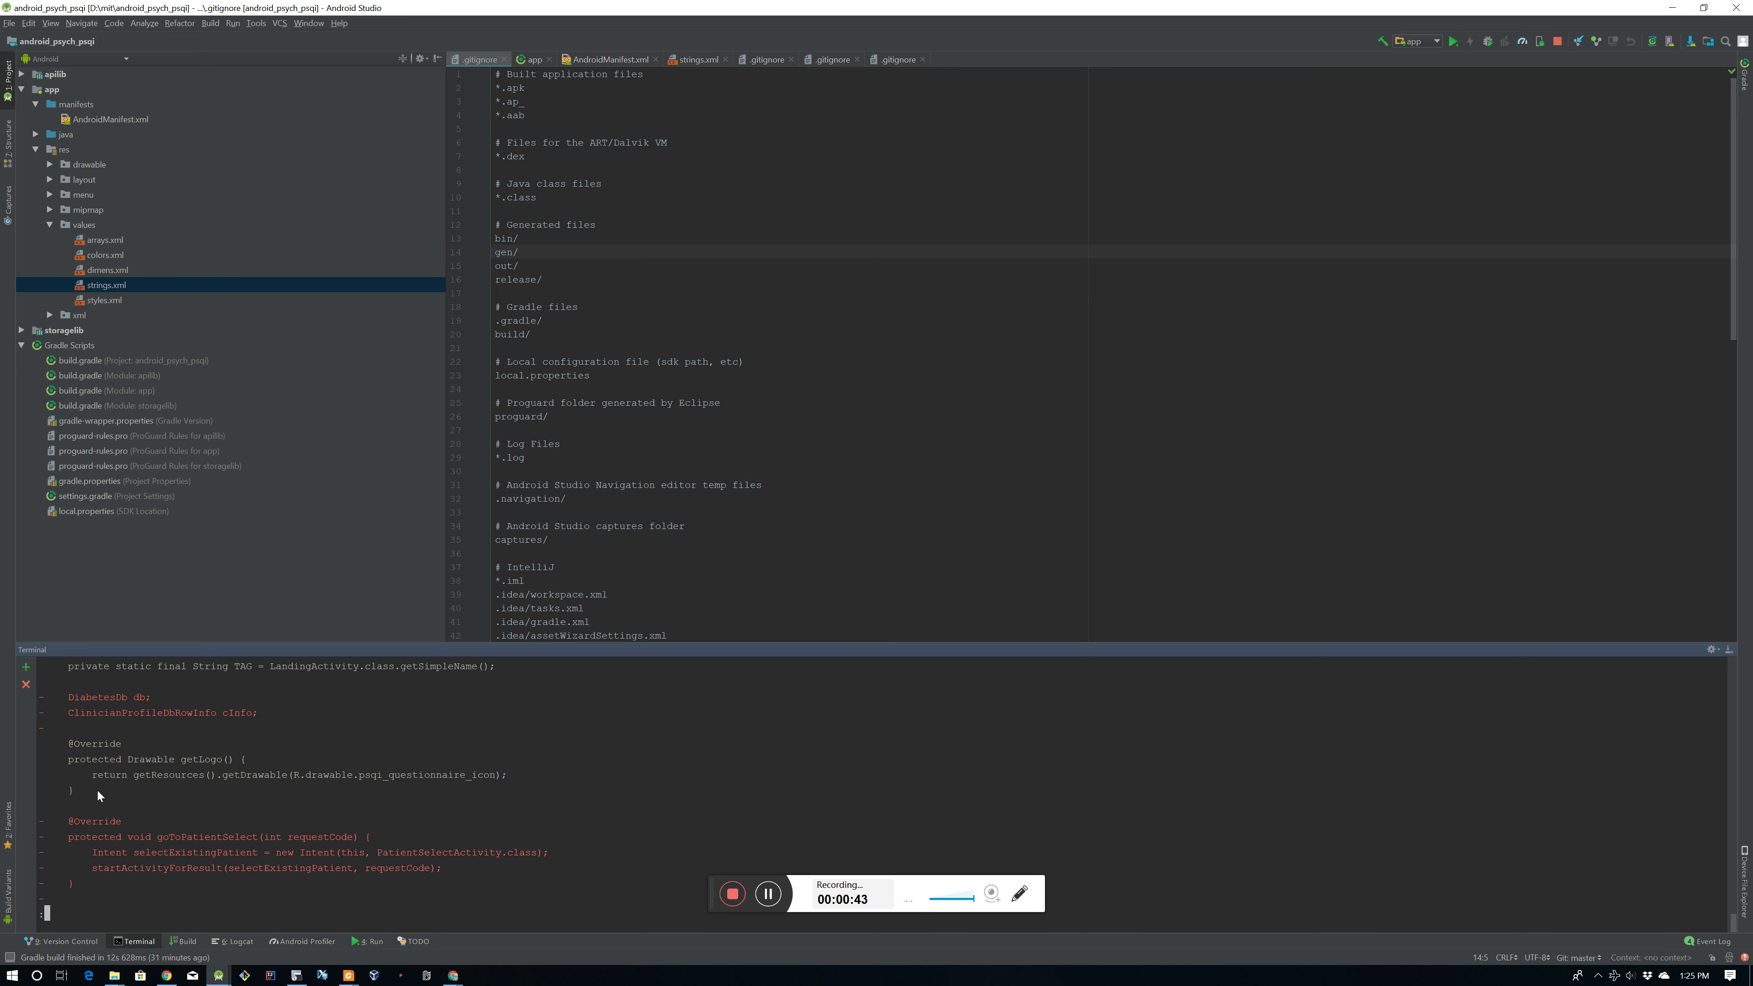
scroll(97, 791, down, 1)
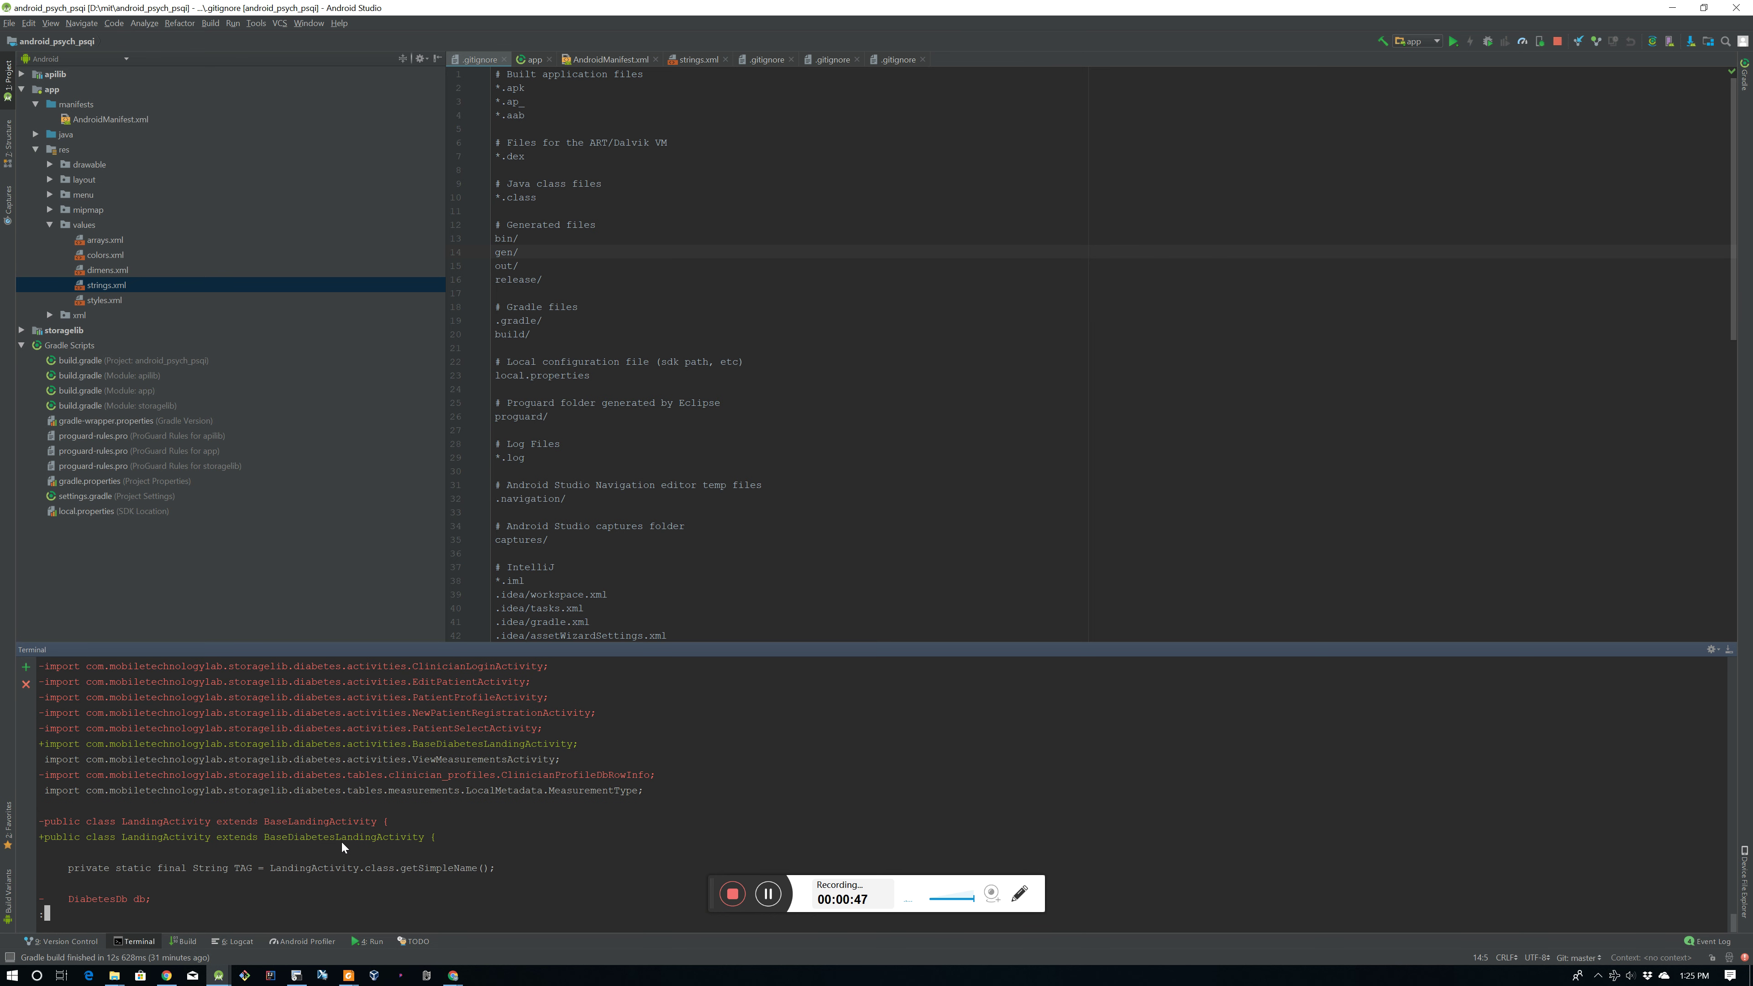
scroll(340, 839, down, 10)
scroll(340, 841, down, 10)
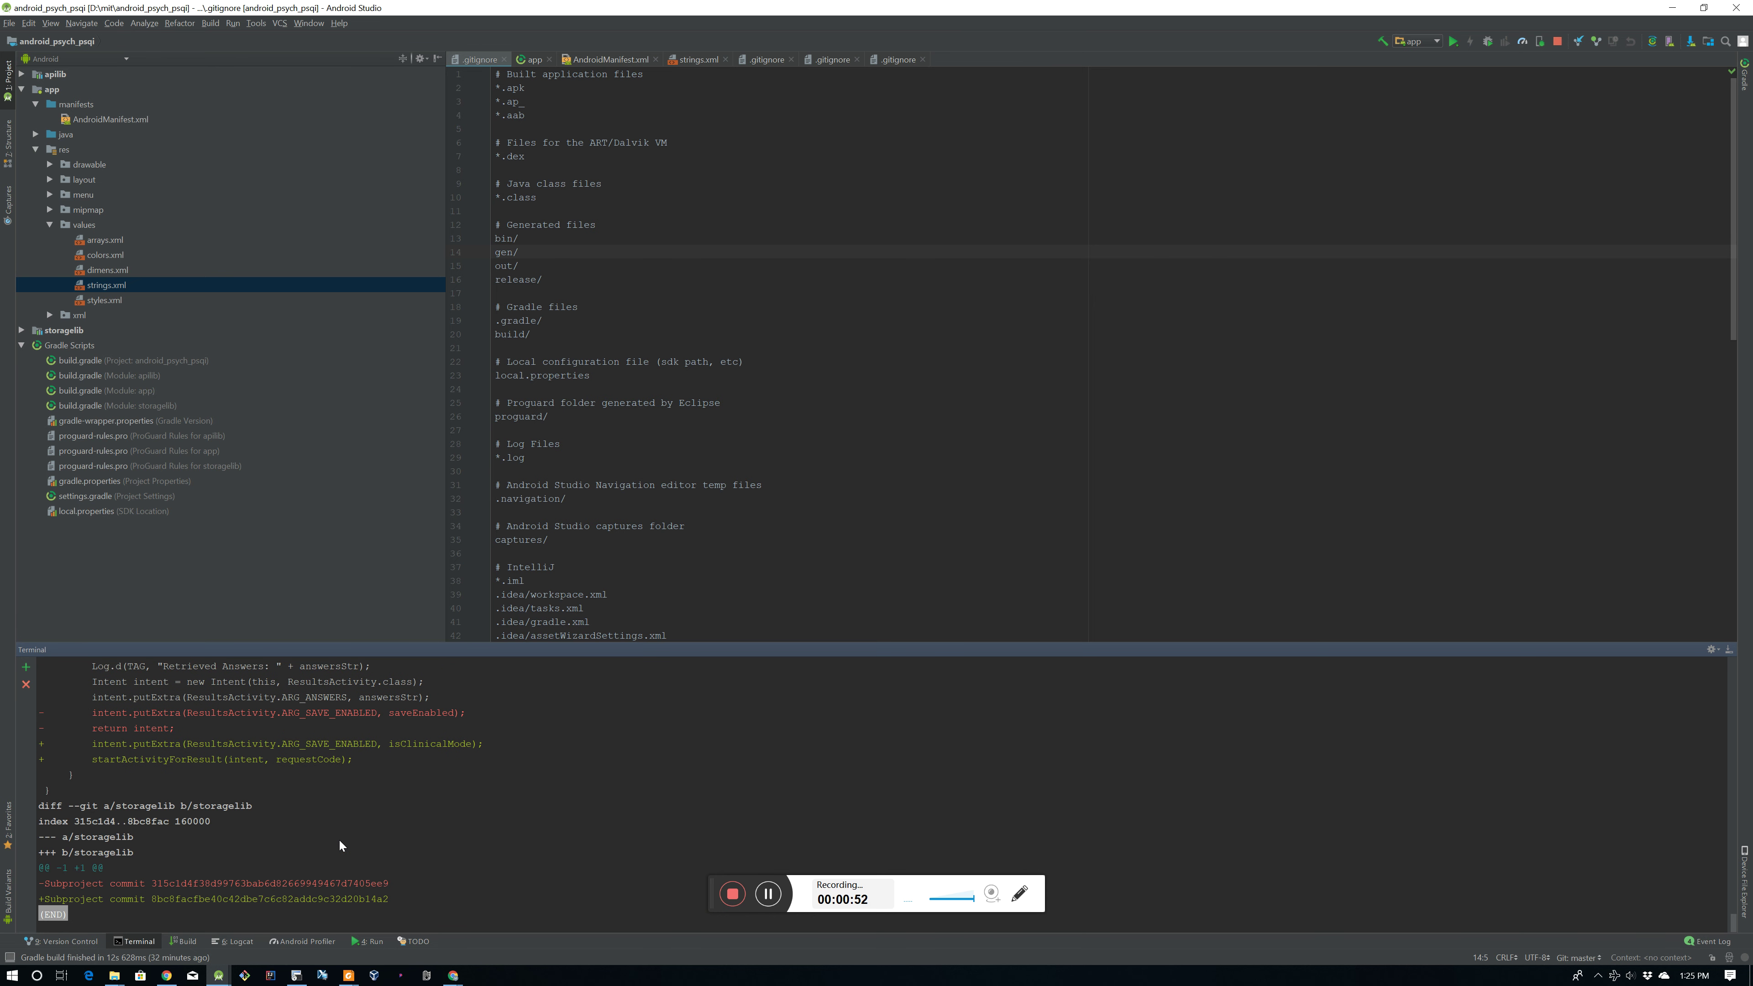
Step: Leave the diff, check the repository with git status, and list the existing tags with git tag
text(qgit status)
key(Return)
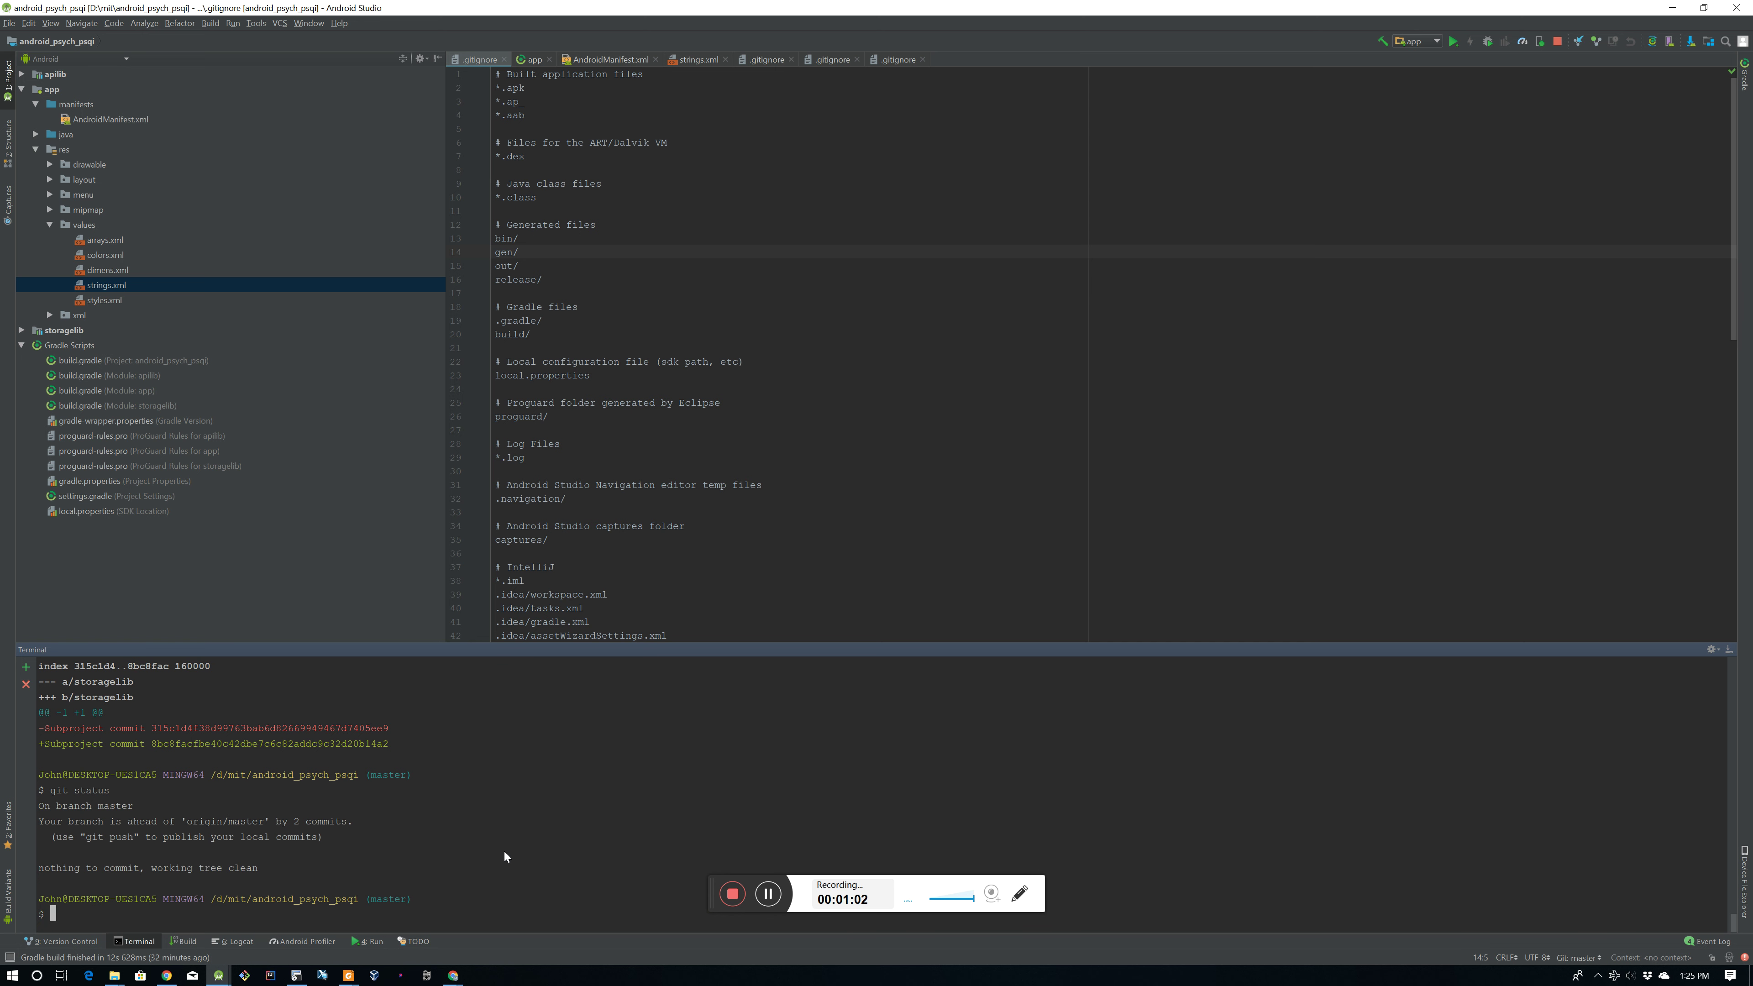
text(git status)
key(Return)
text(git tag)
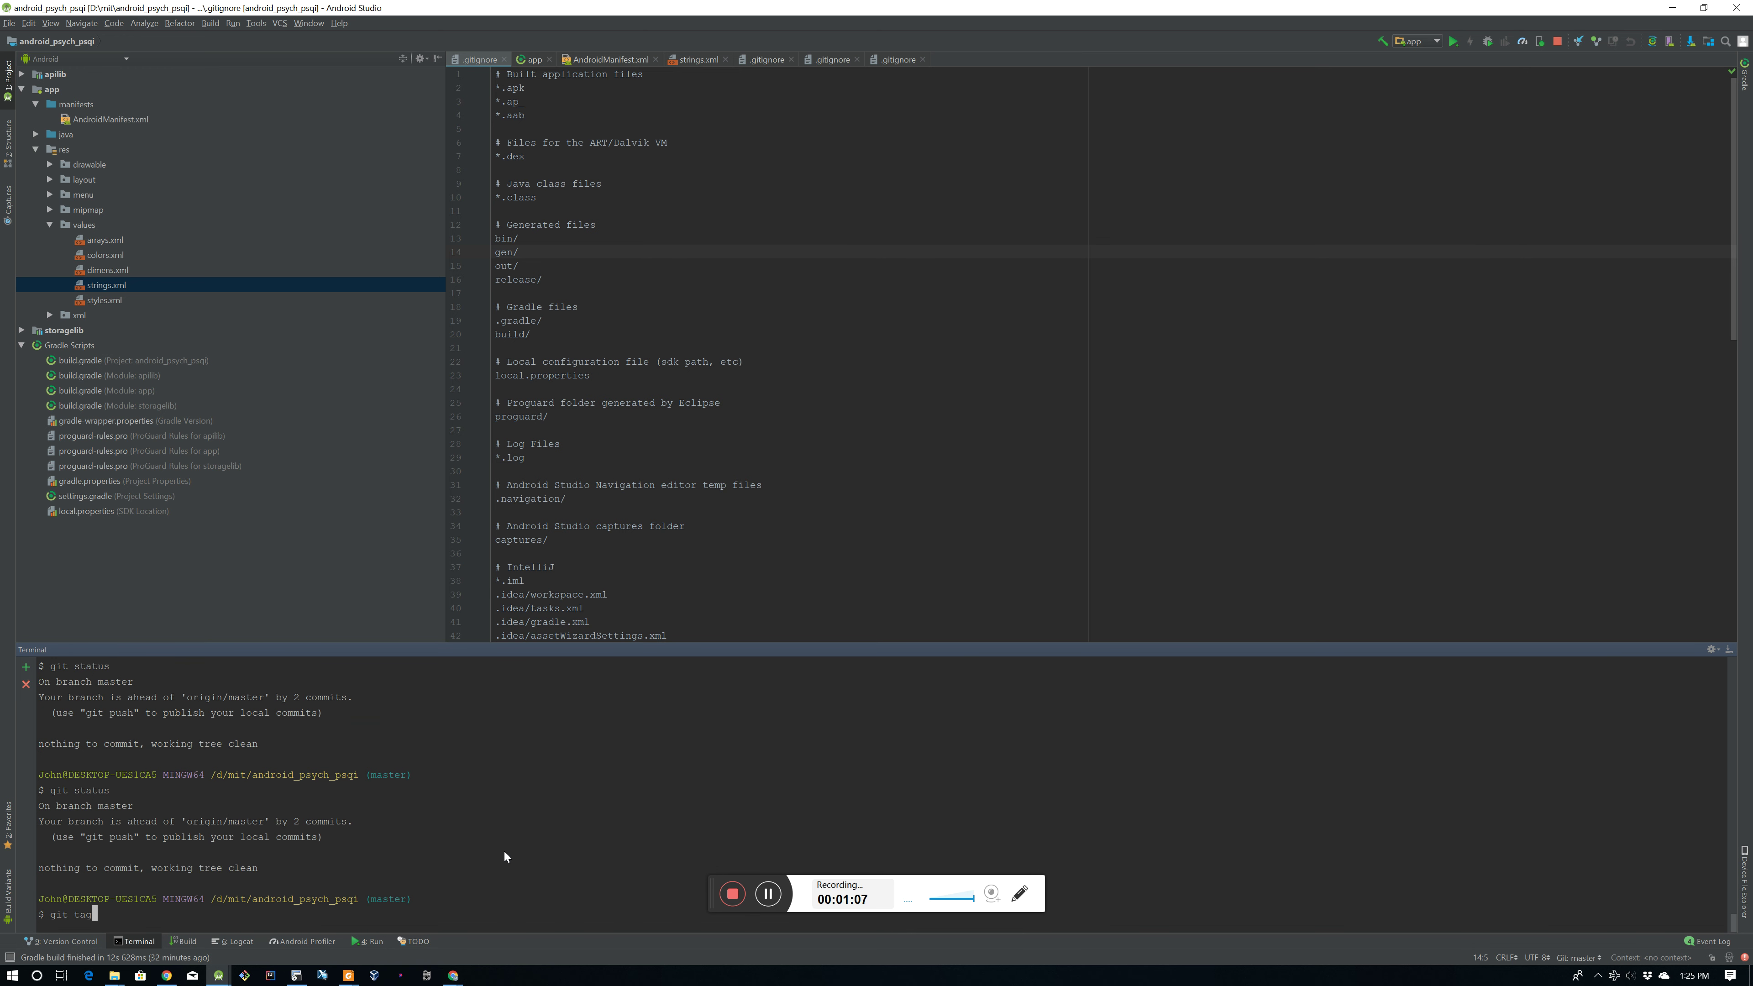
key(Return)
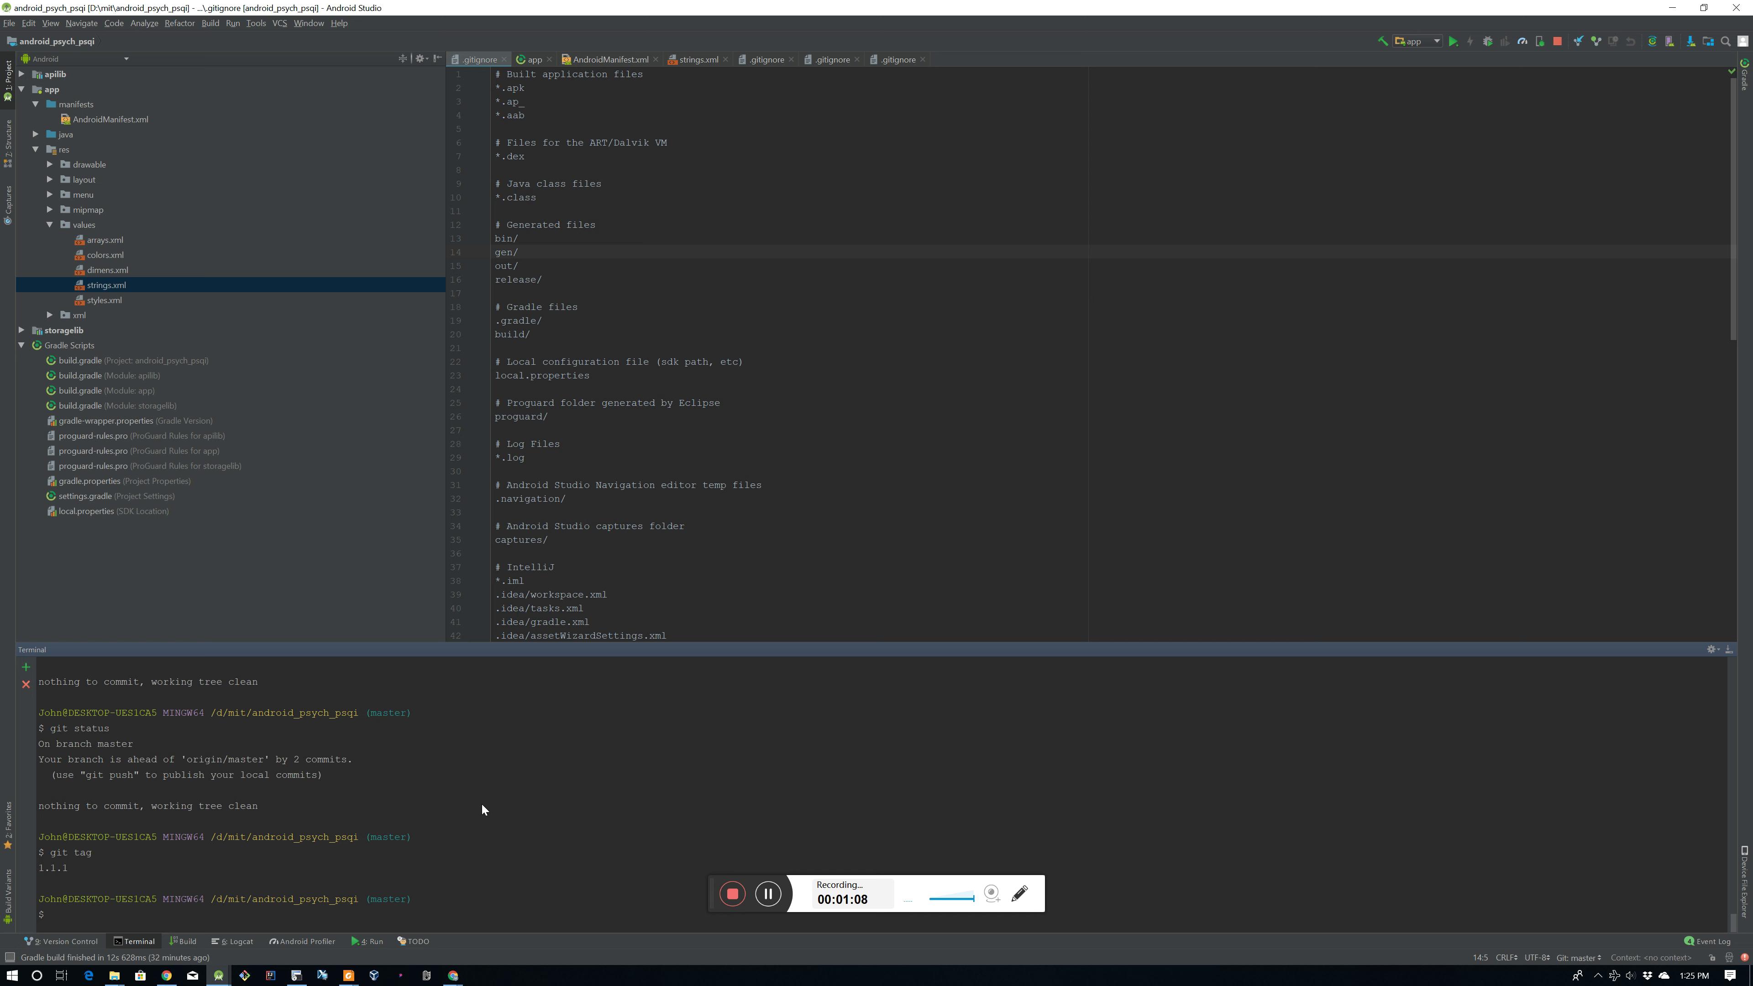
Step: Highlight the 1.1.1 tag in the terminal output and recheck the working tree with git status
triple_click(64, 869)
click(68, 872)
drag(62, 869, 55, 870)
triple_click(66, 870)
double_click(55, 868)
triple_click(66, 869)
double_click(65, 868)
click(129, 889)
text(git status)
key(Return)
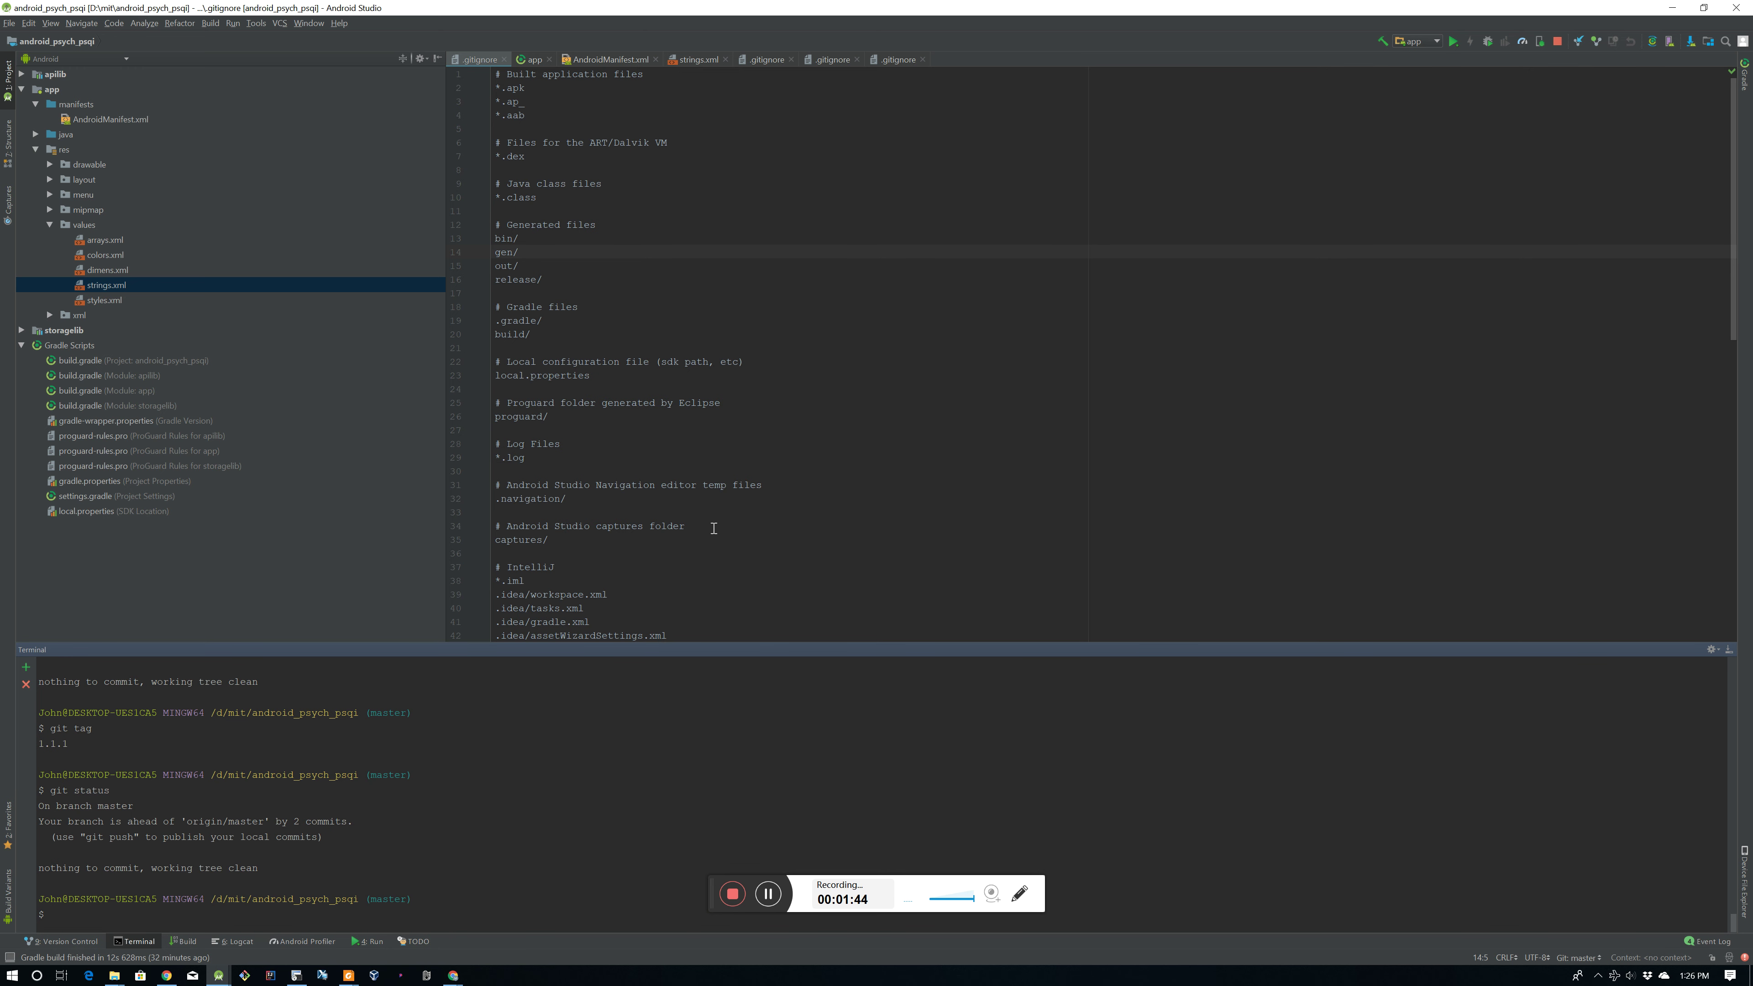
Step: Start generating a signed APK and examine its key store path, key store password and key password fields
click(218, 25)
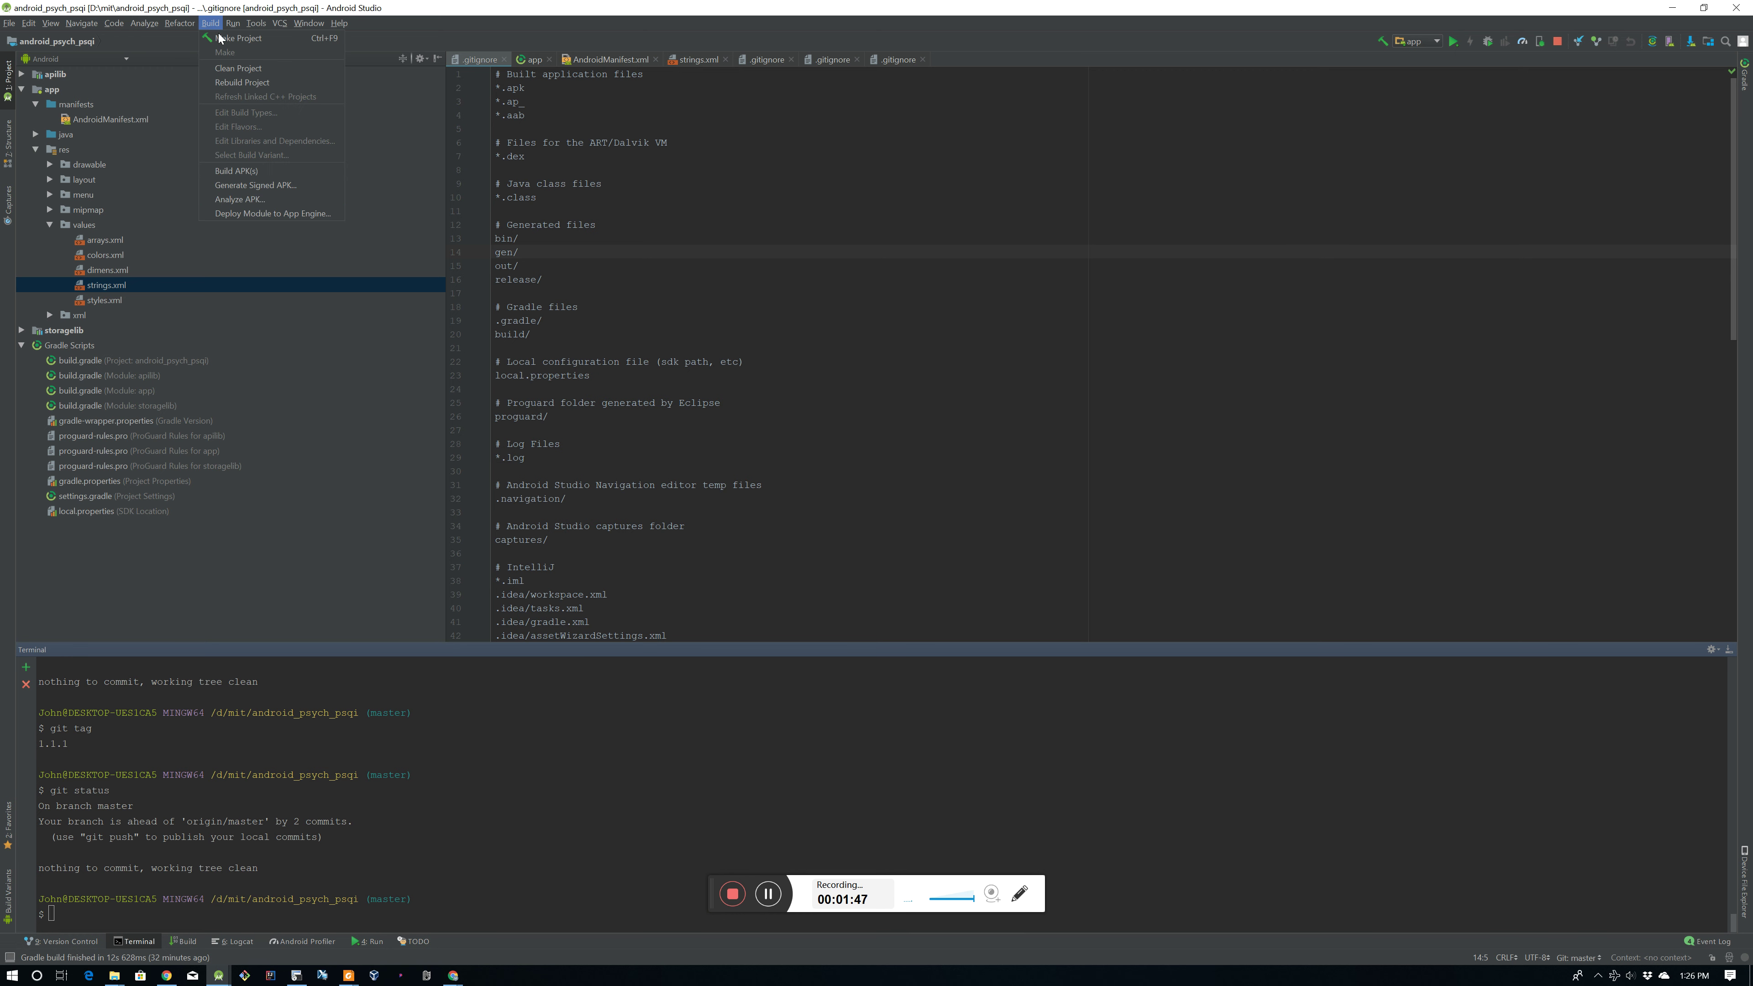
click(307, 185)
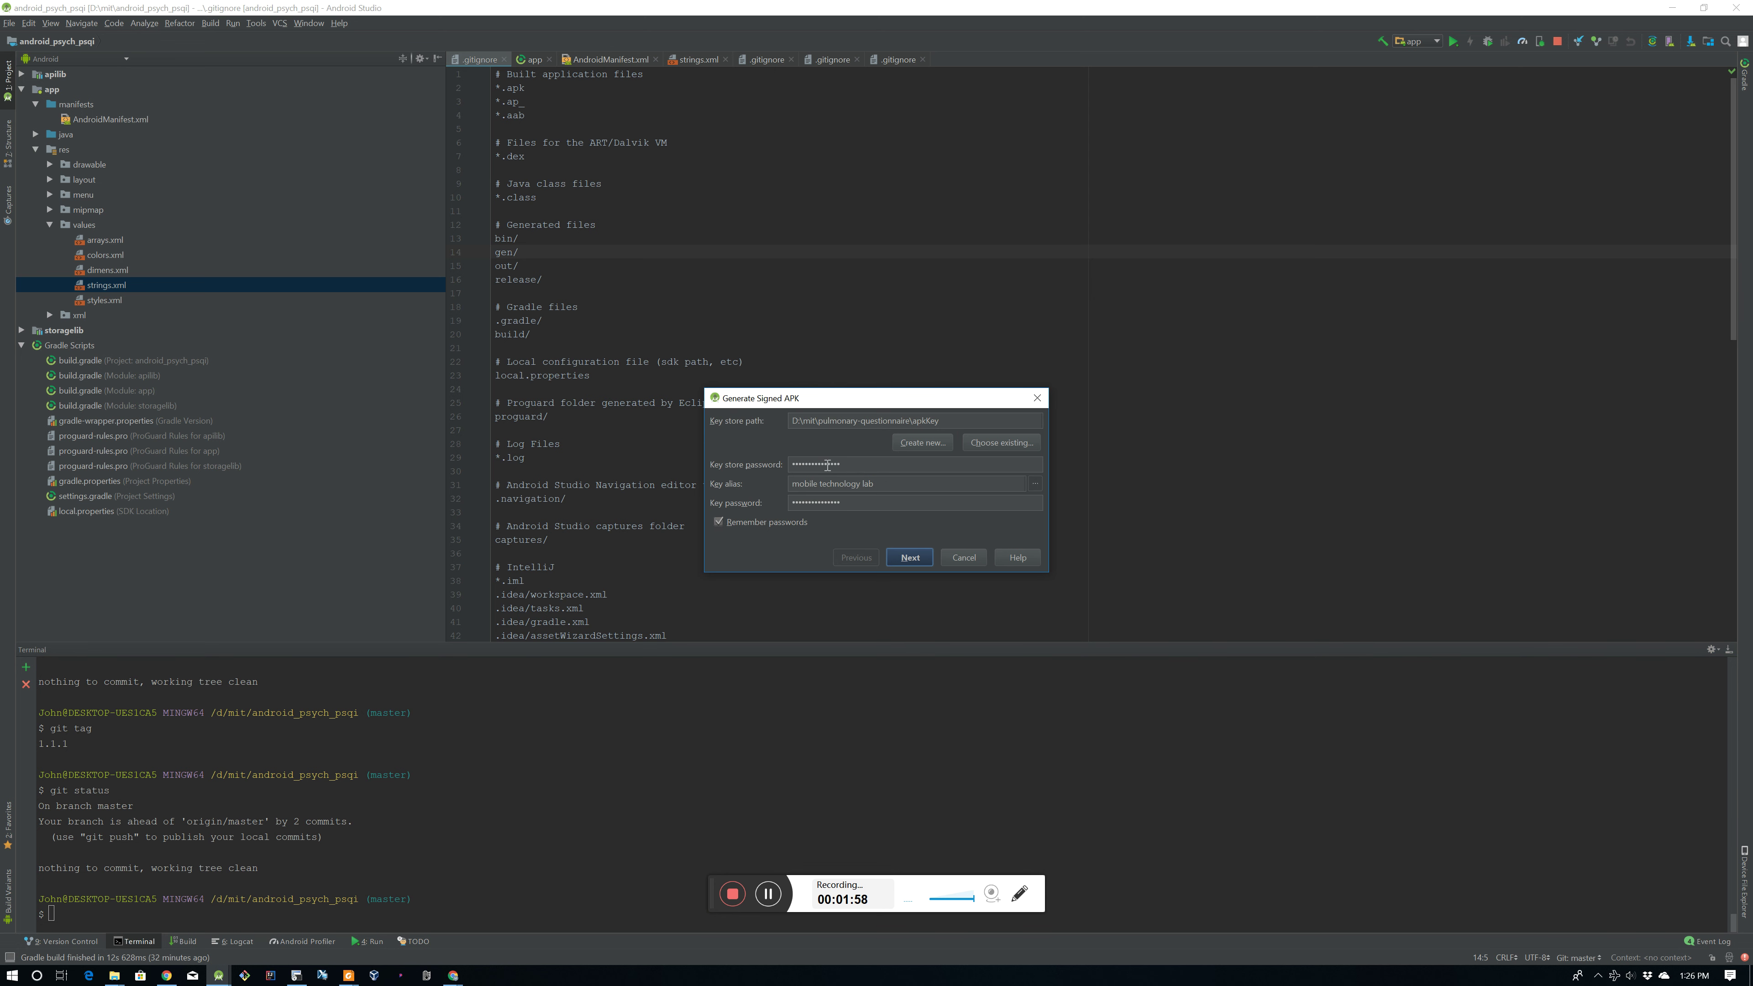
double_click(895, 467)
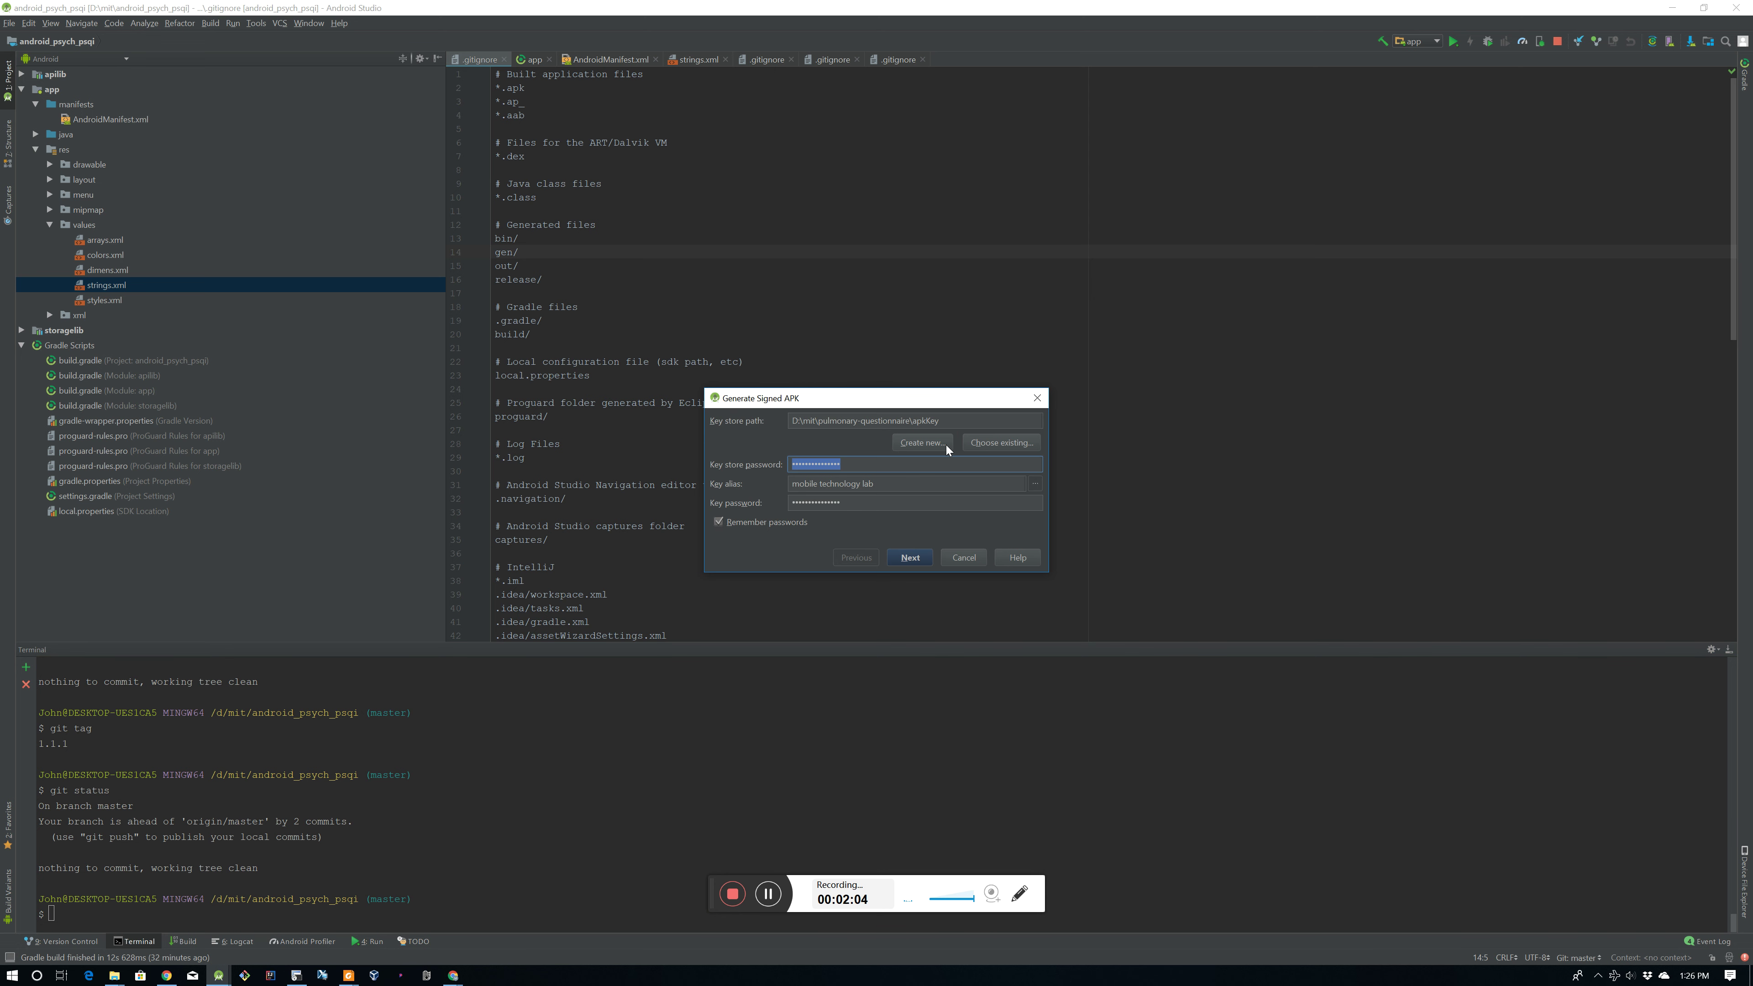
drag(820, 420, 909, 418)
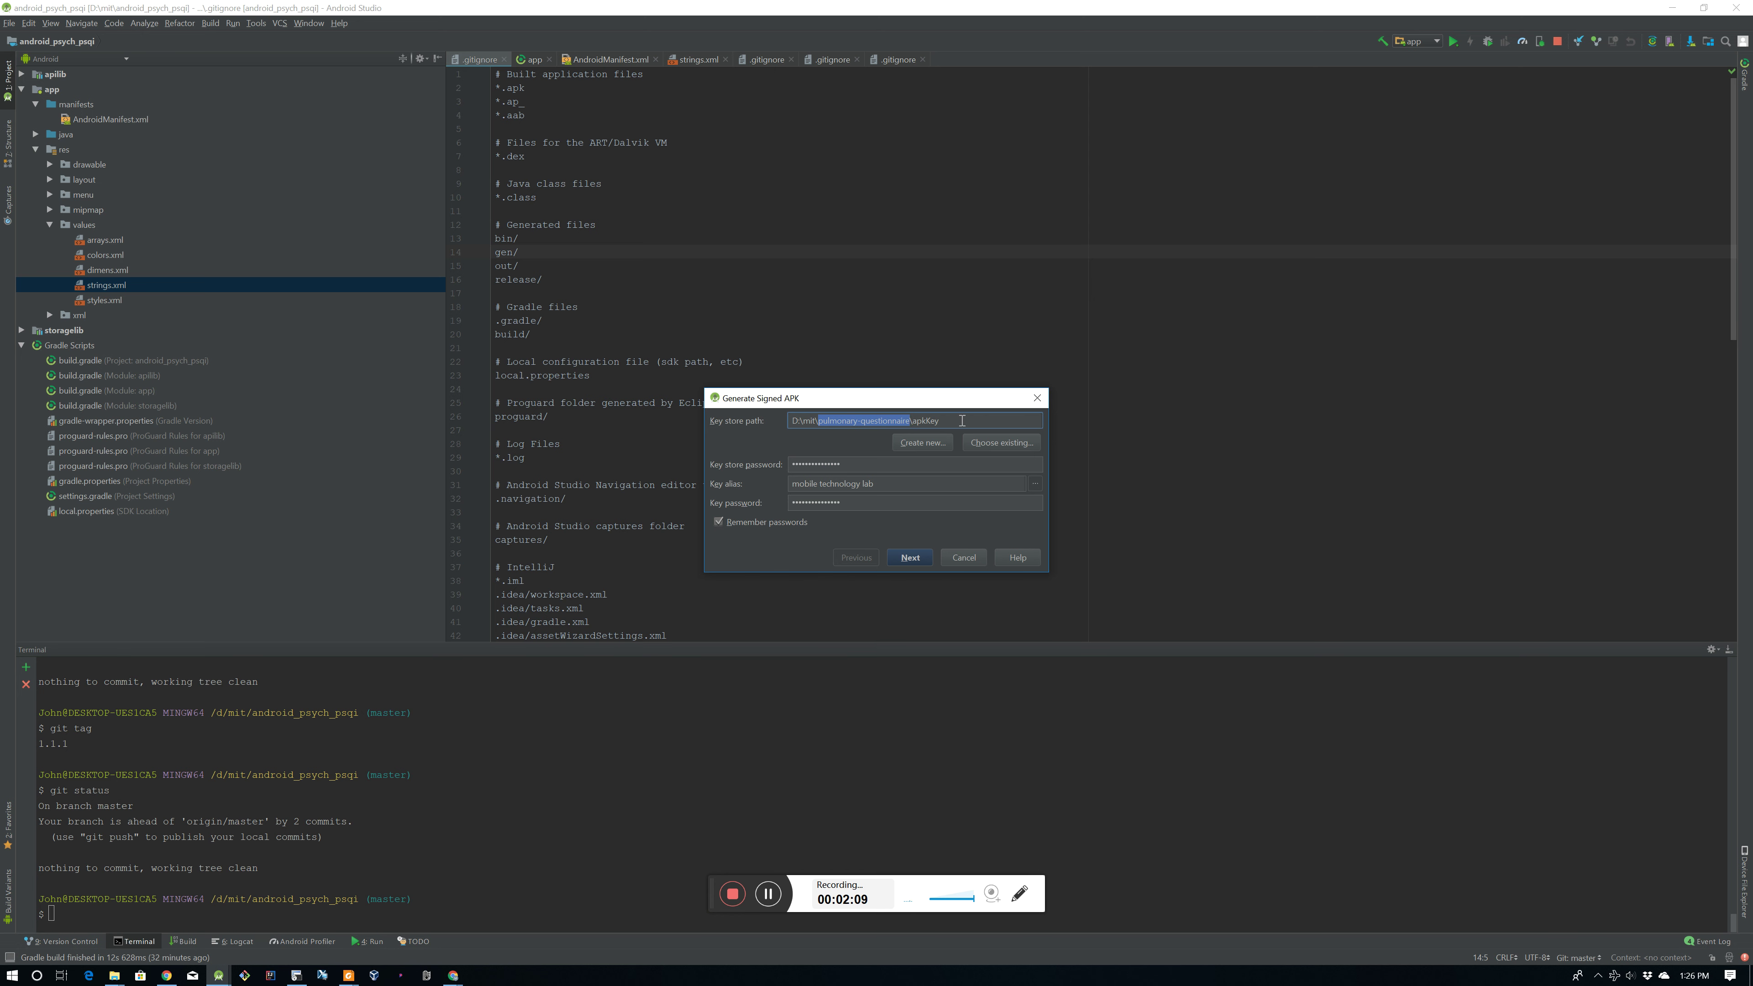
double_click(931, 423)
double_click(791, 464)
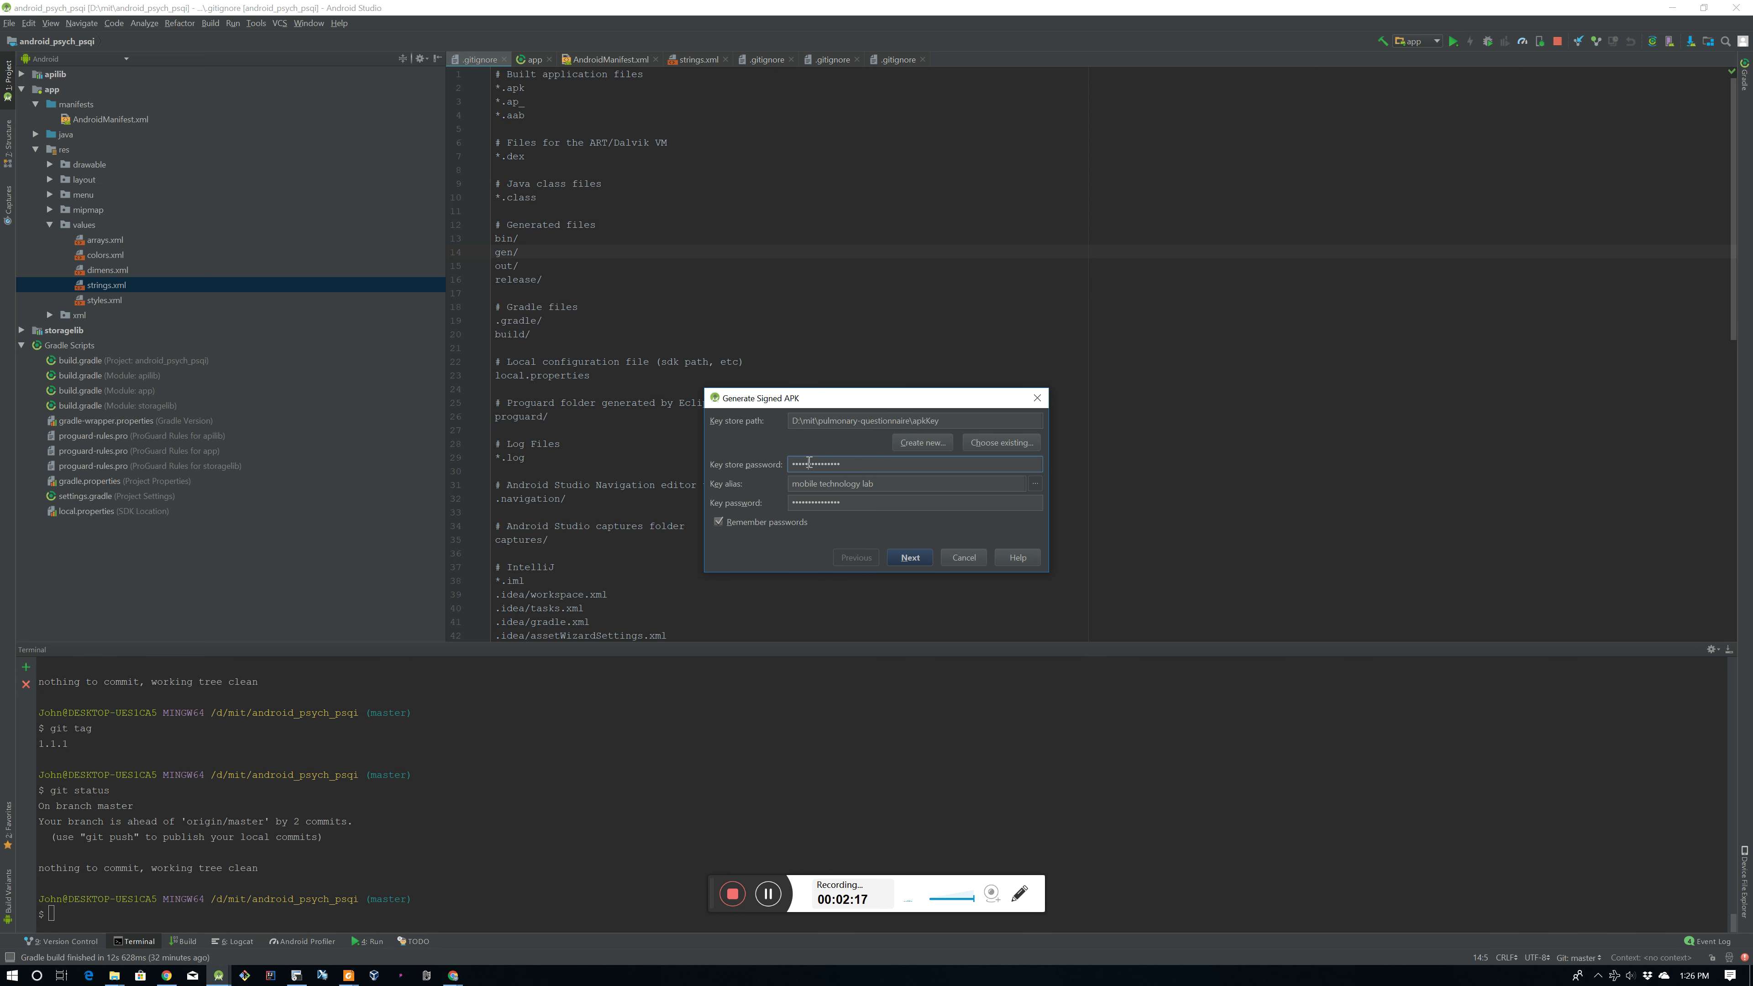
double_click(824, 504)
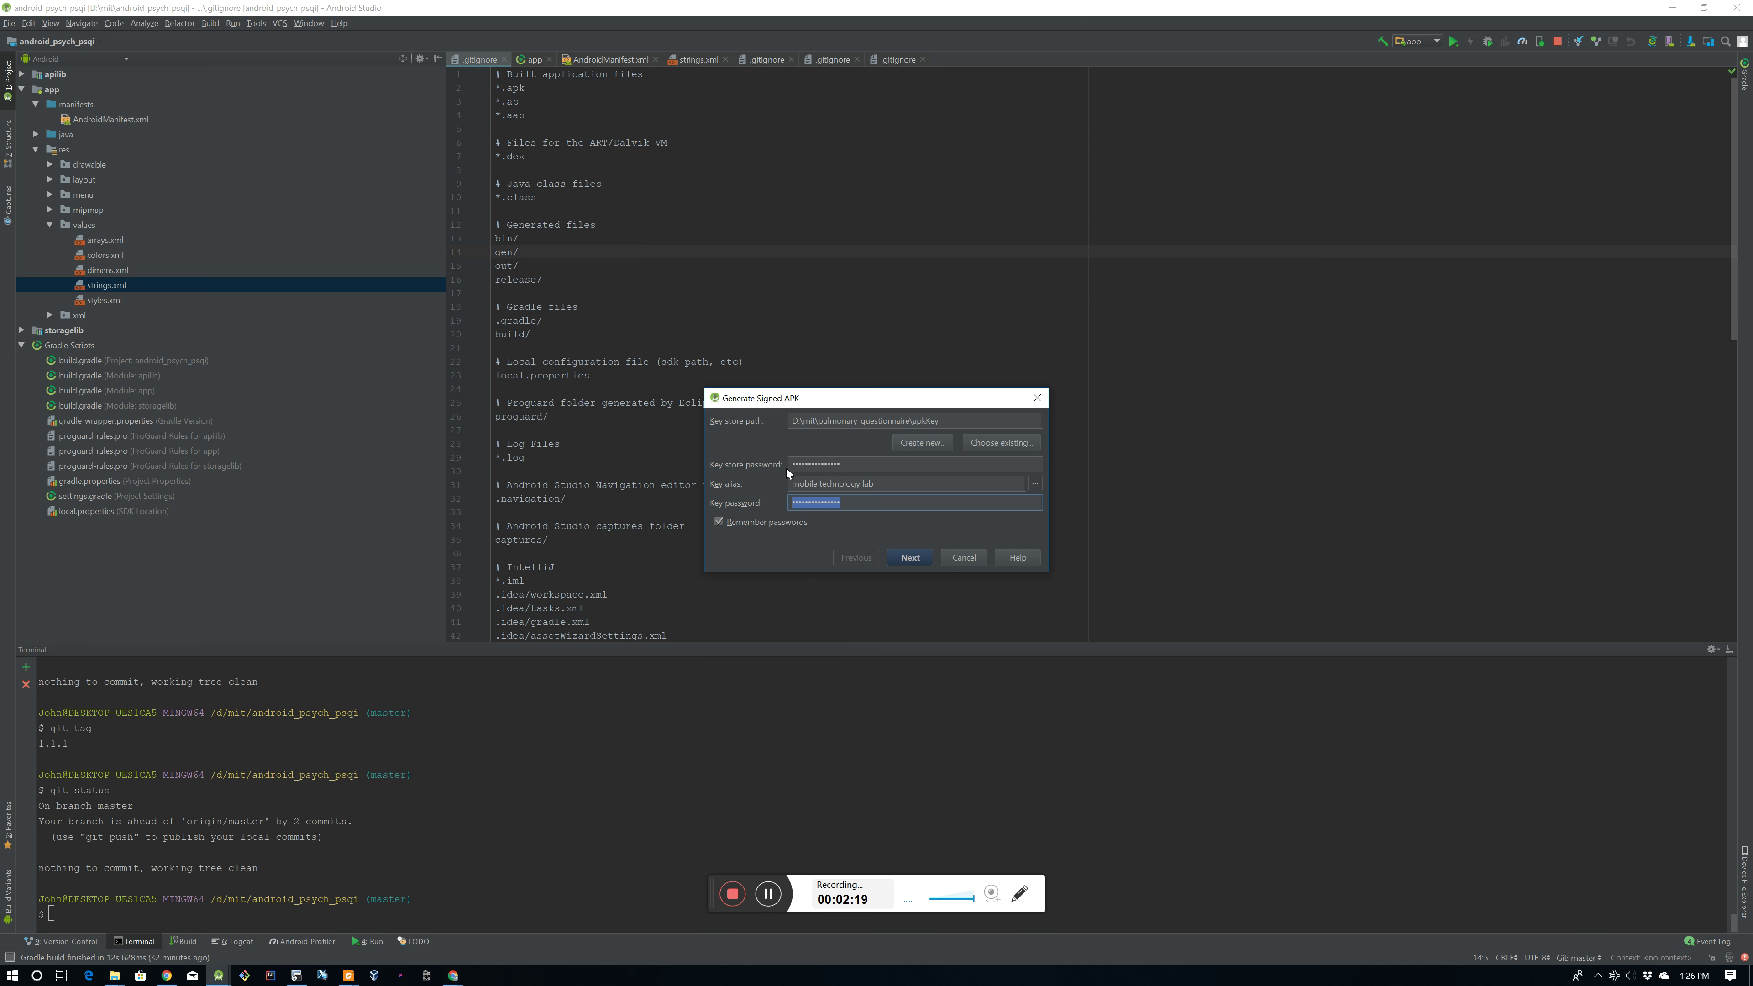
double_click(801, 464)
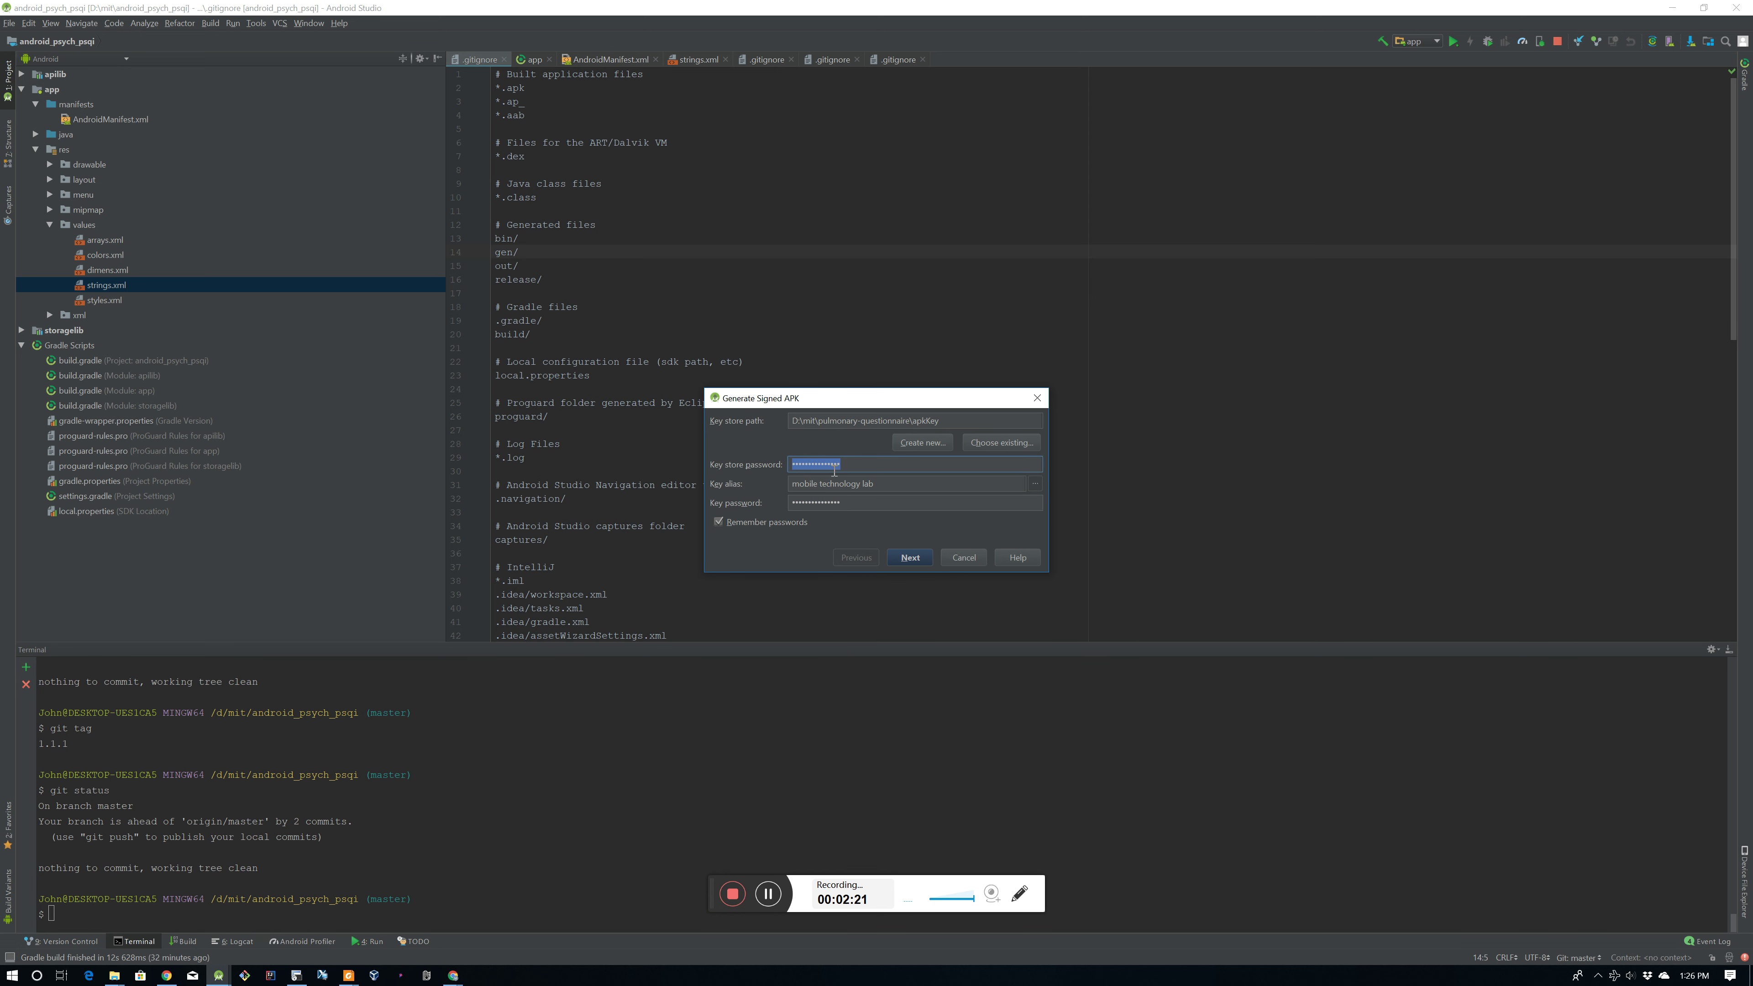
Step: Keep the existing "mobile technology lab" key, view the release build settings, and cancel generating the signed APK
click(1034, 484)
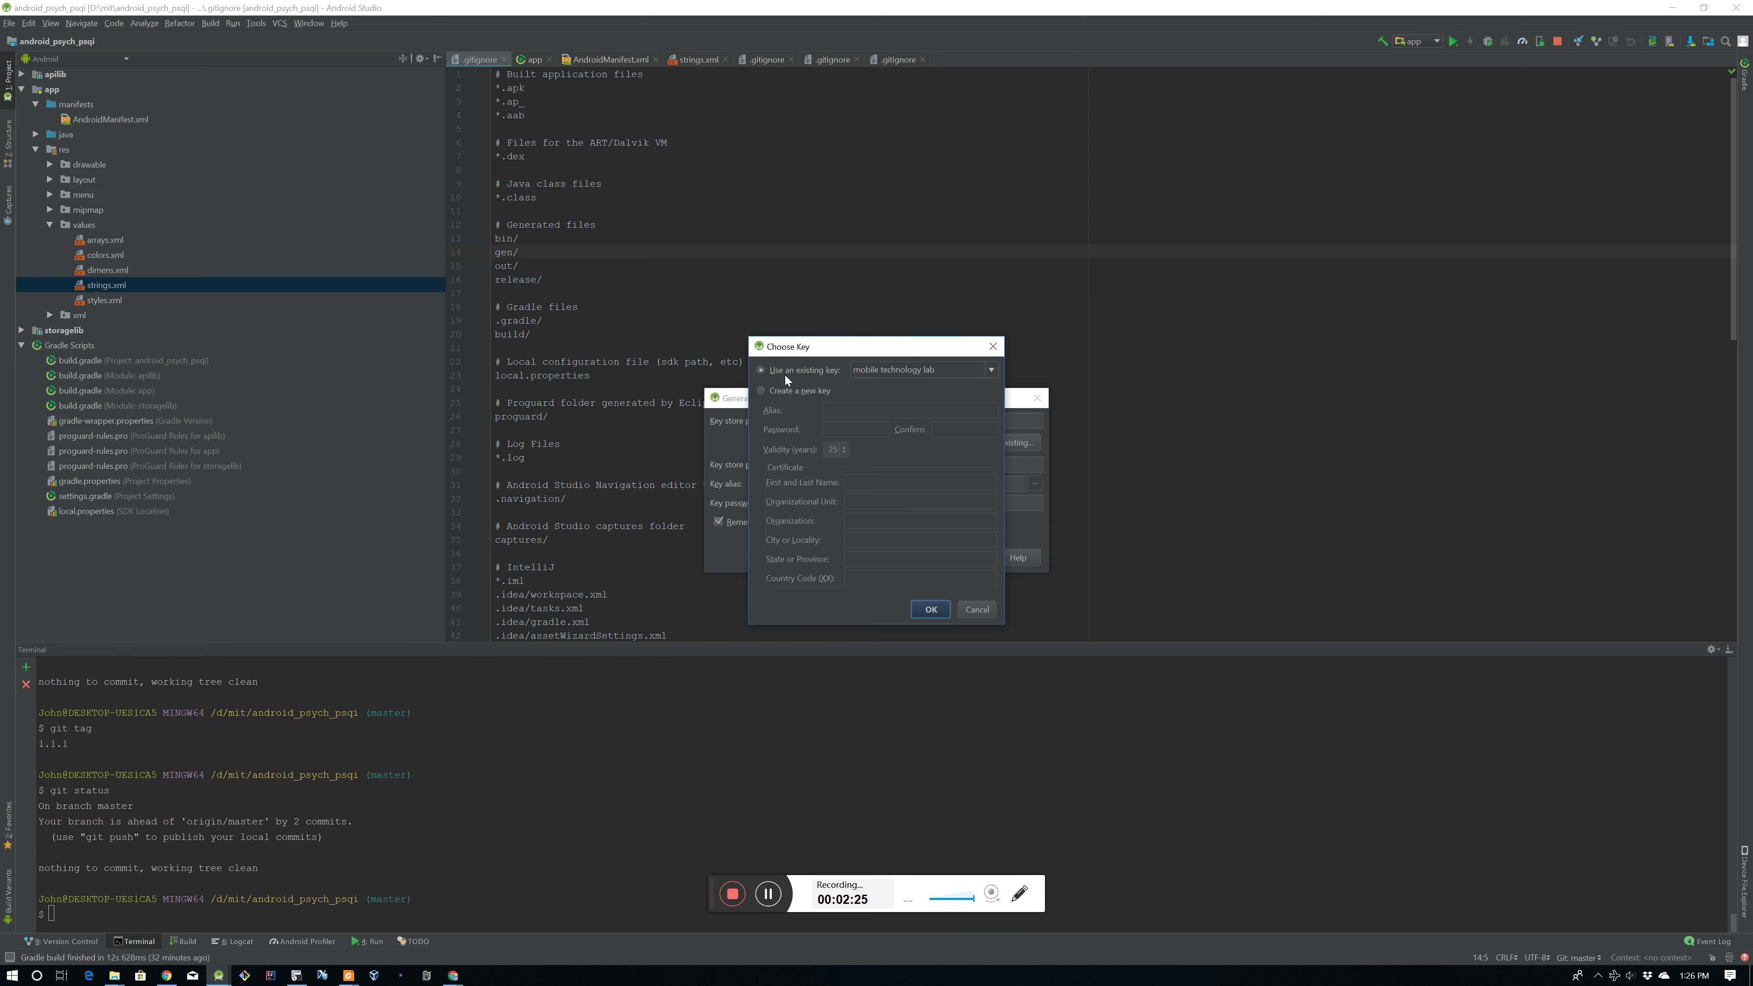
click(928, 607)
click(911, 505)
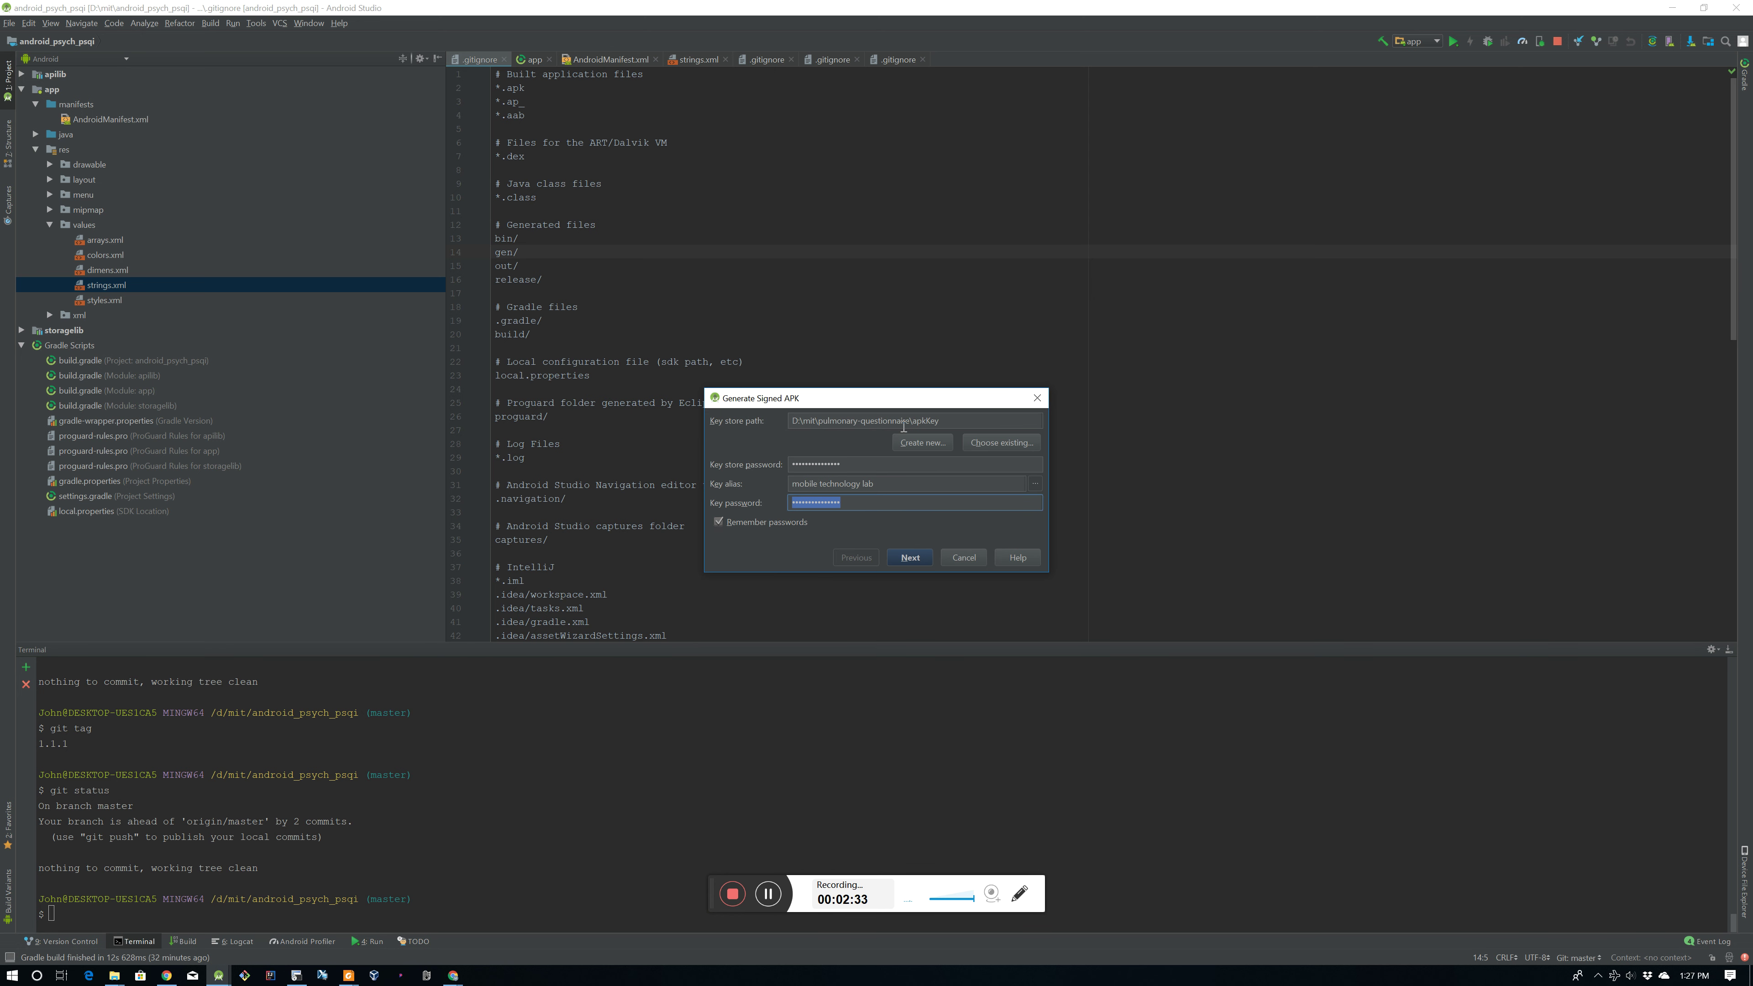
click(911, 557)
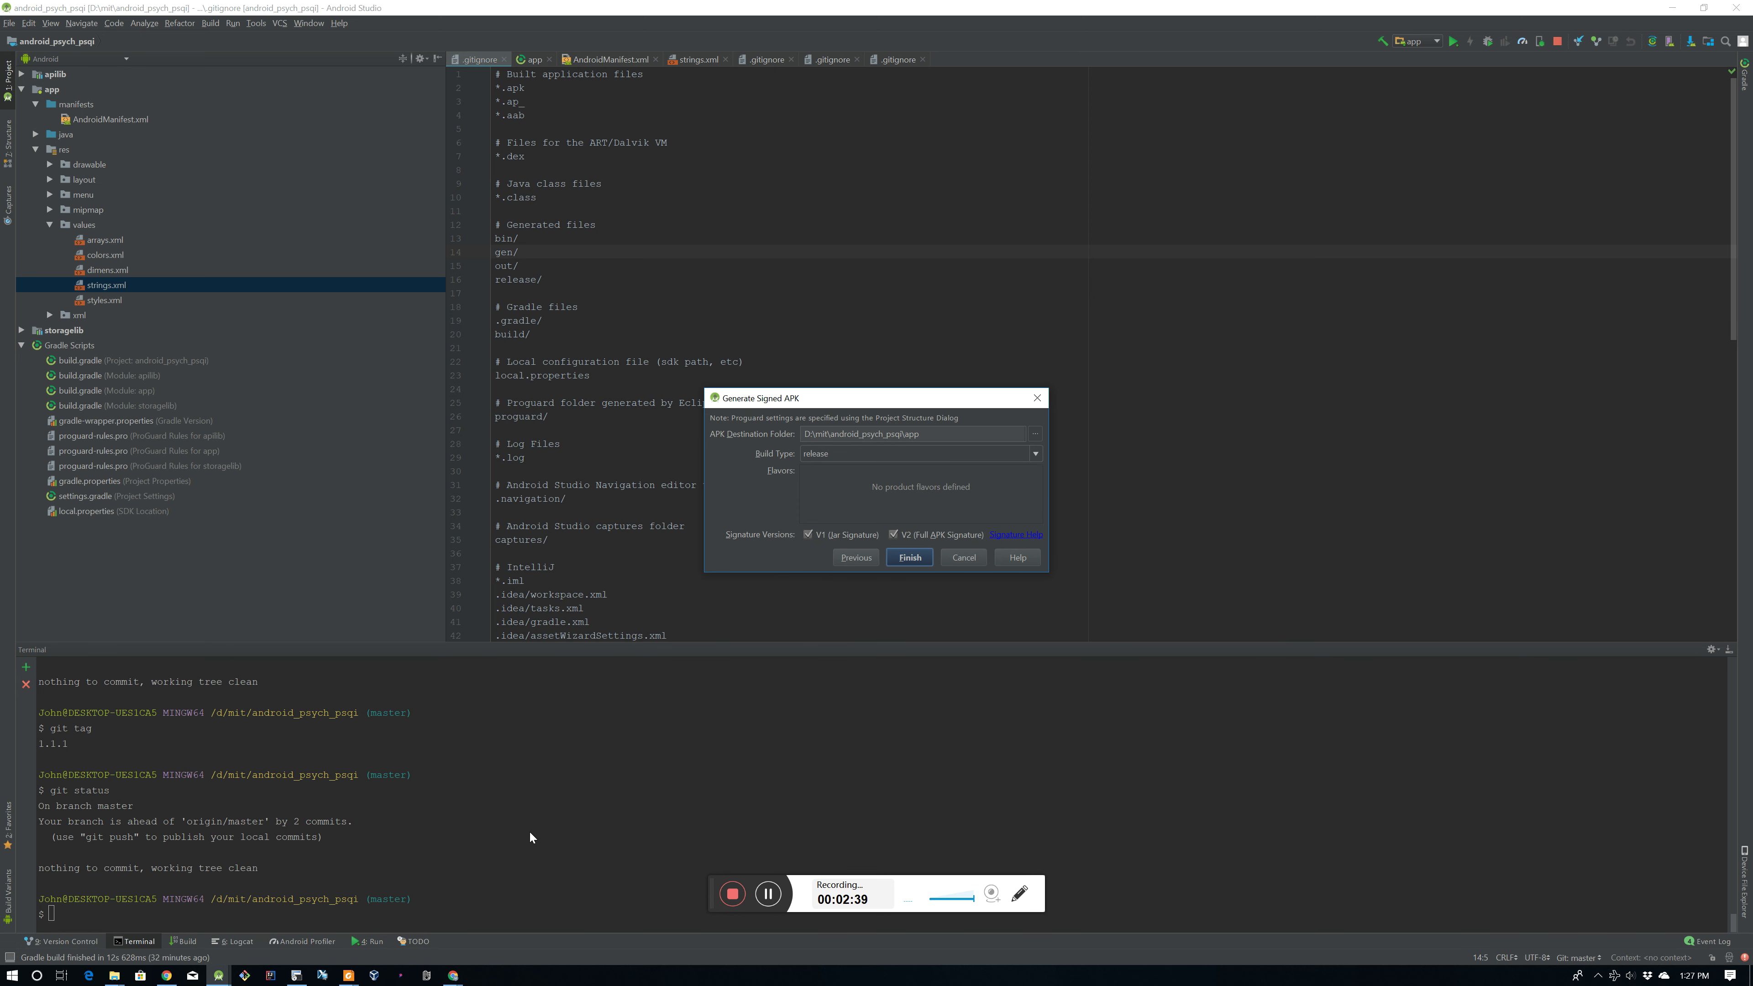
click(976, 556)
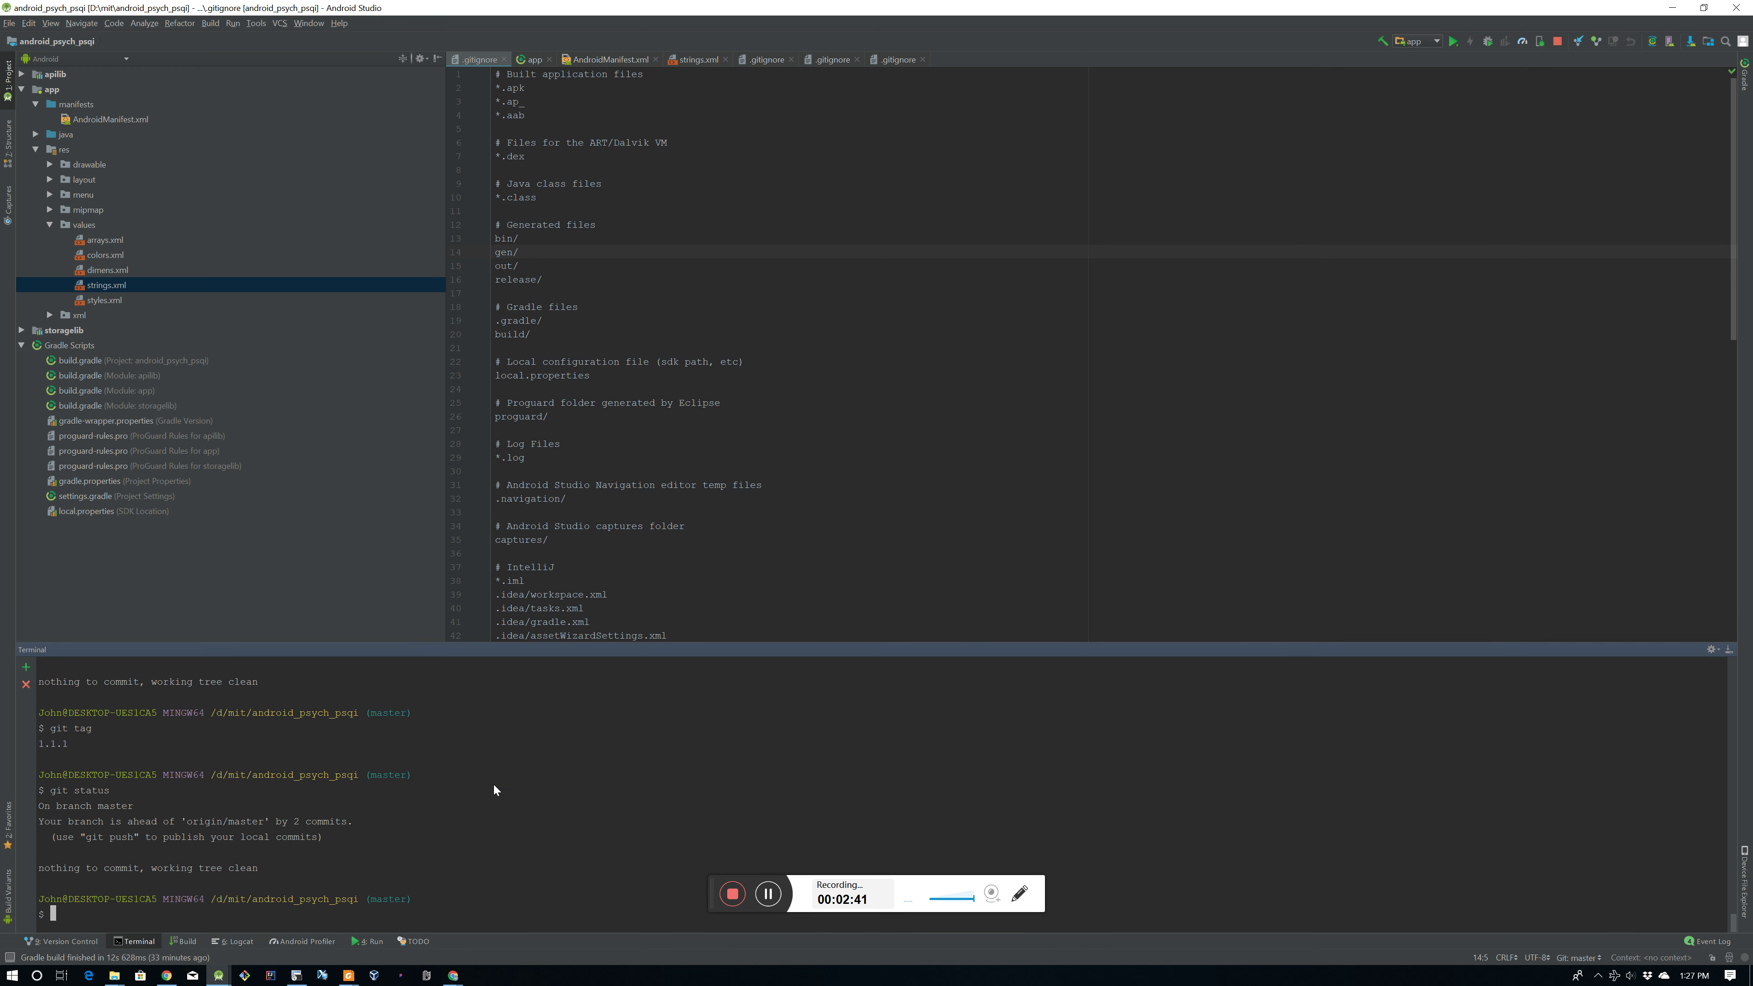
Step: Run git status in the terminal and list the repository's tags with git tag
double_click(476, 807)
text(git status)
key(Return)
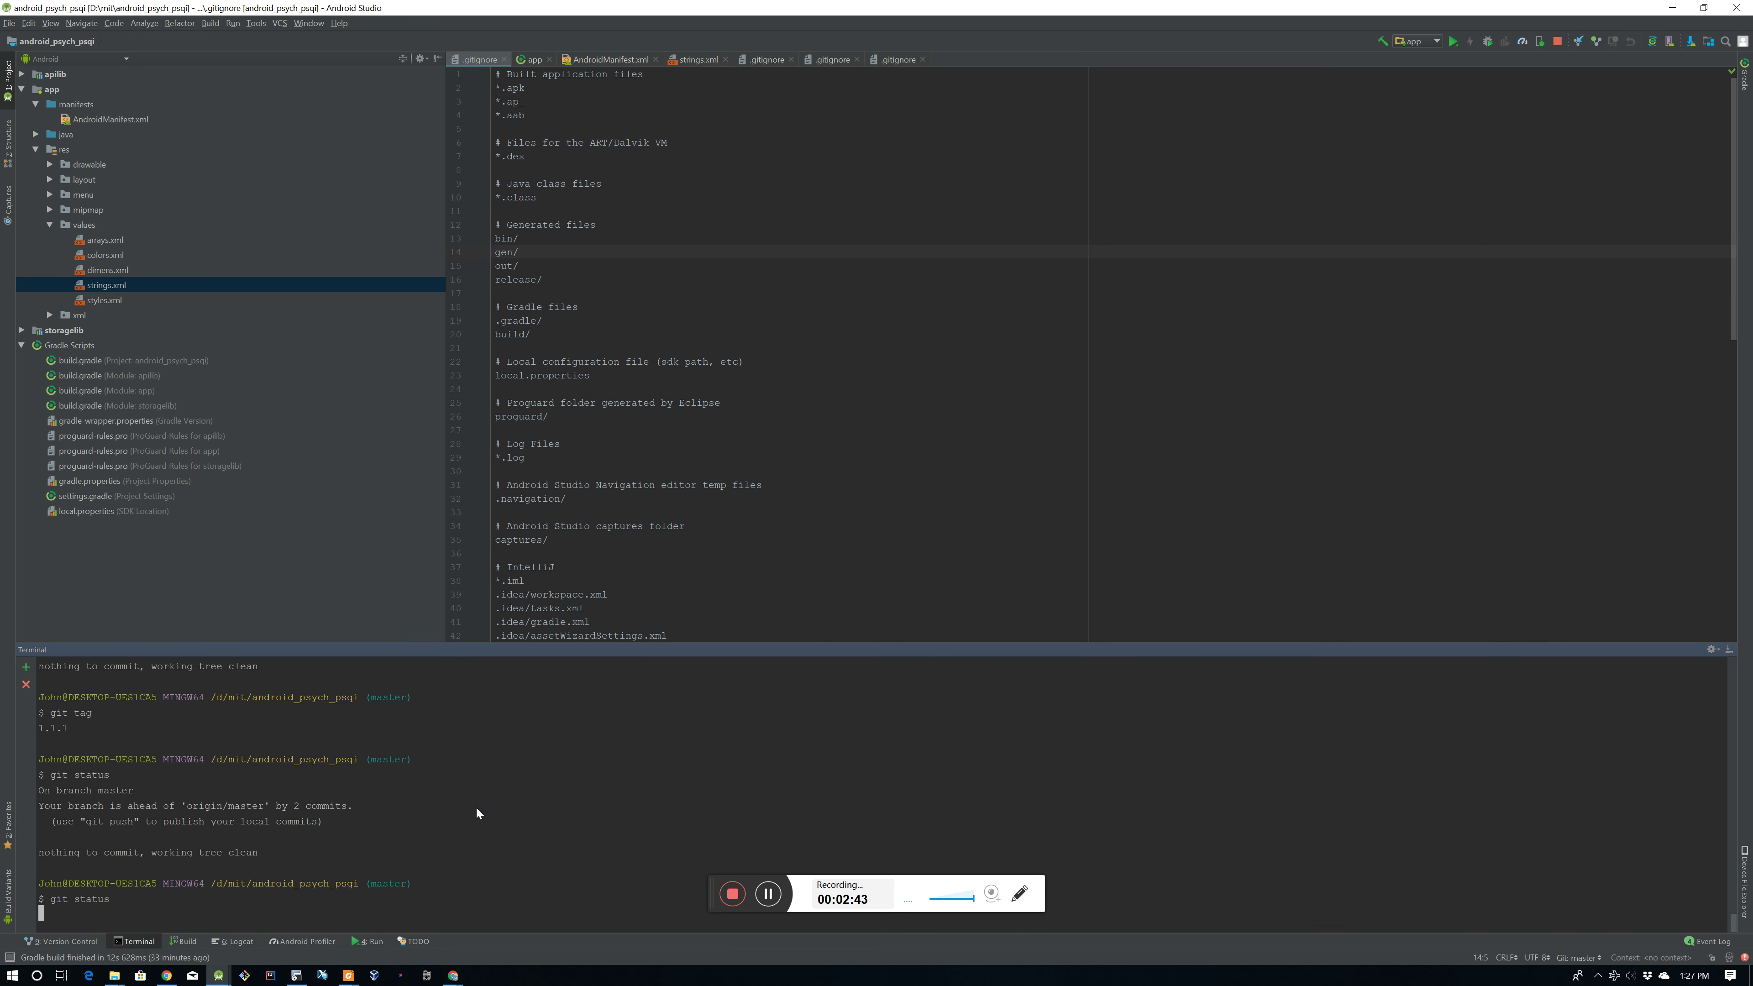
text(g)
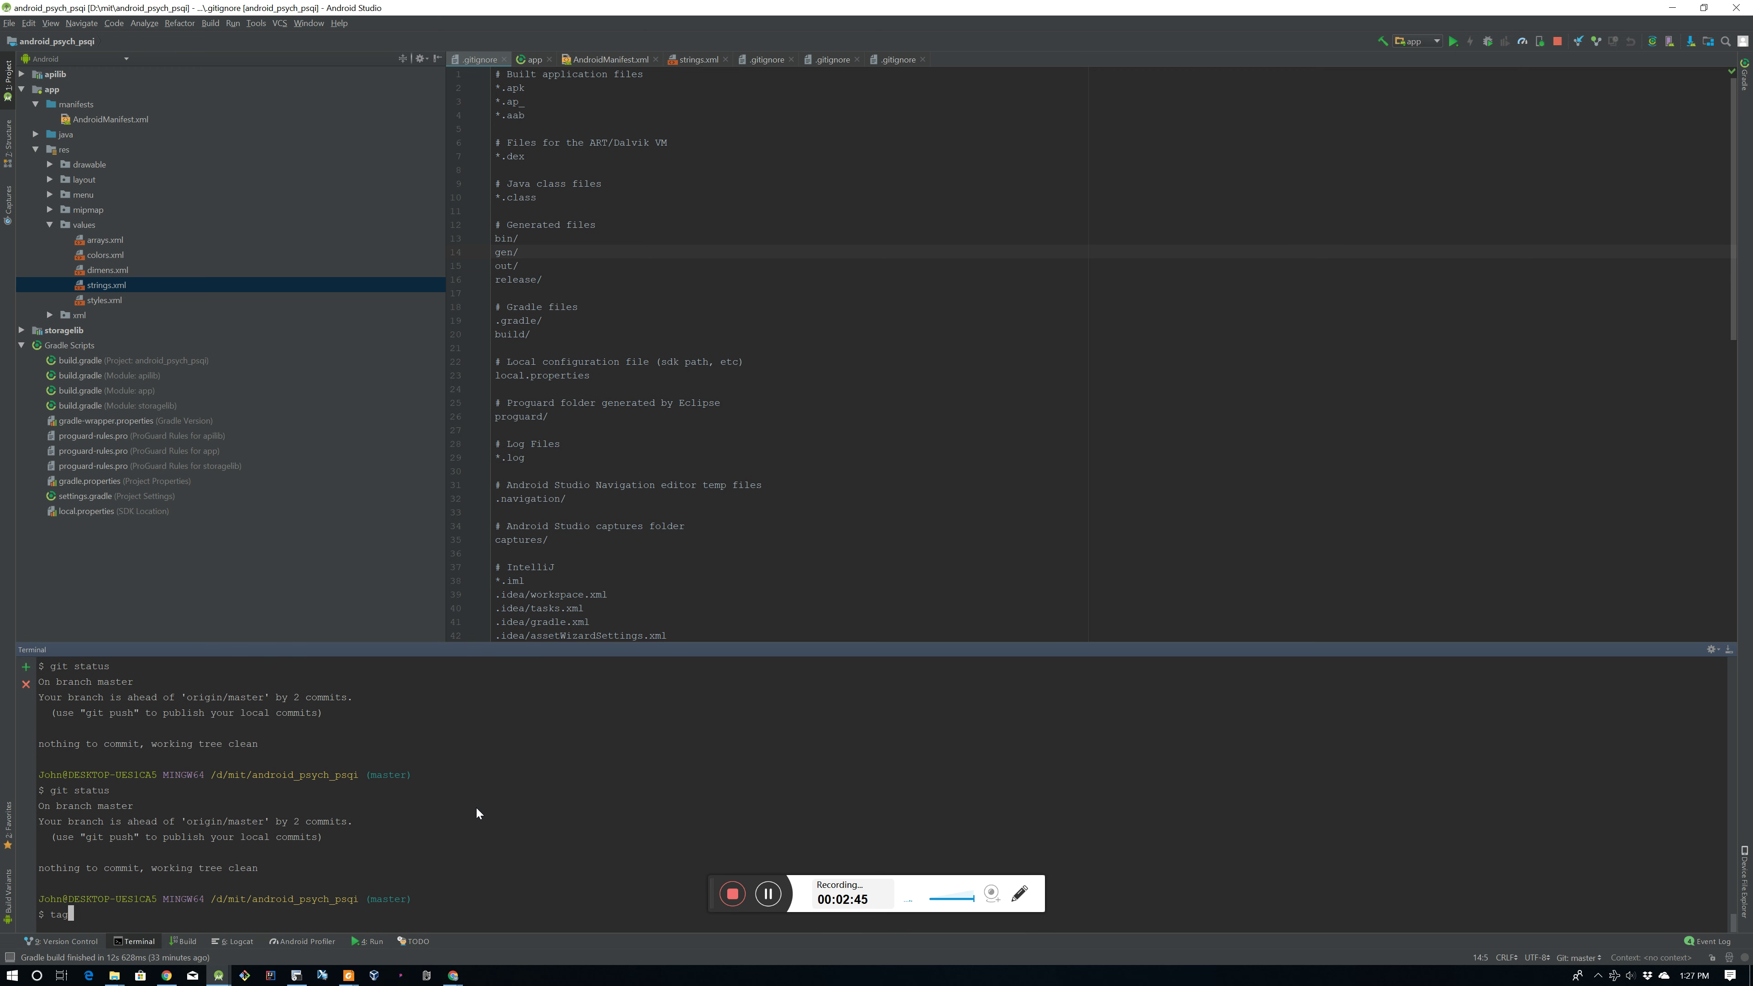
text(it tag)
key(Return)
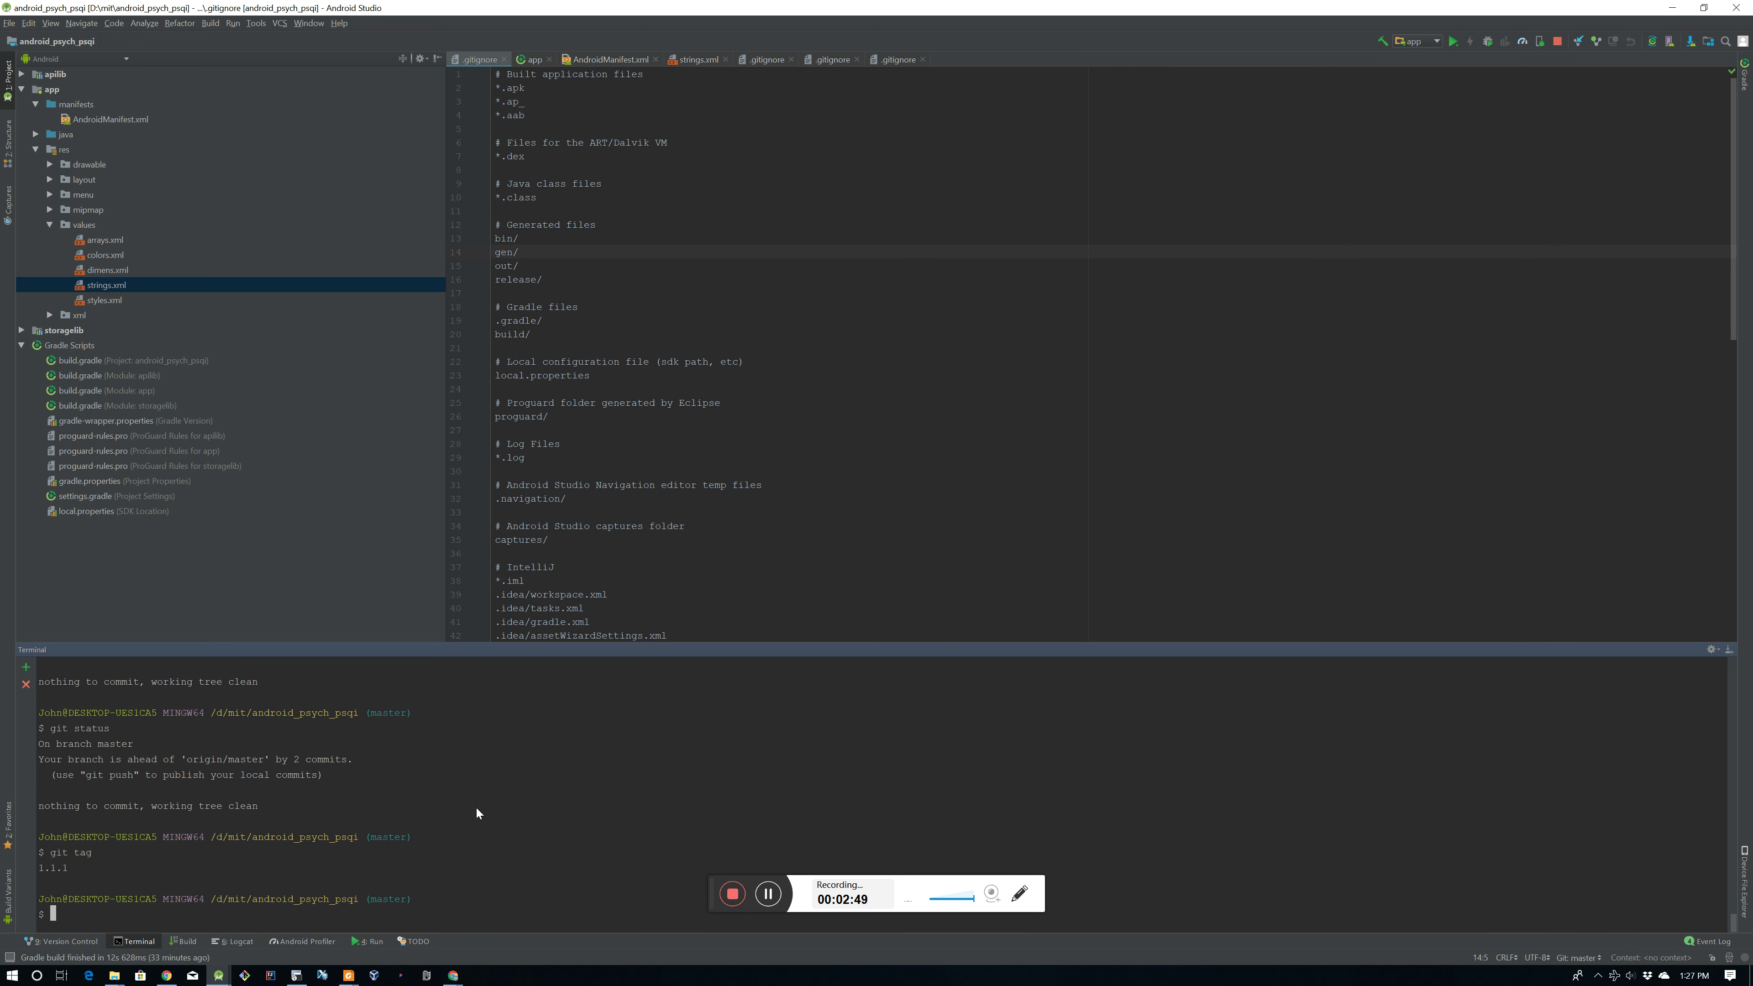
Step: Show the commit graph with git lola, compare master's HEAD with the 1.1.1 tag, and quit the log
text(git lola)
key(Return)
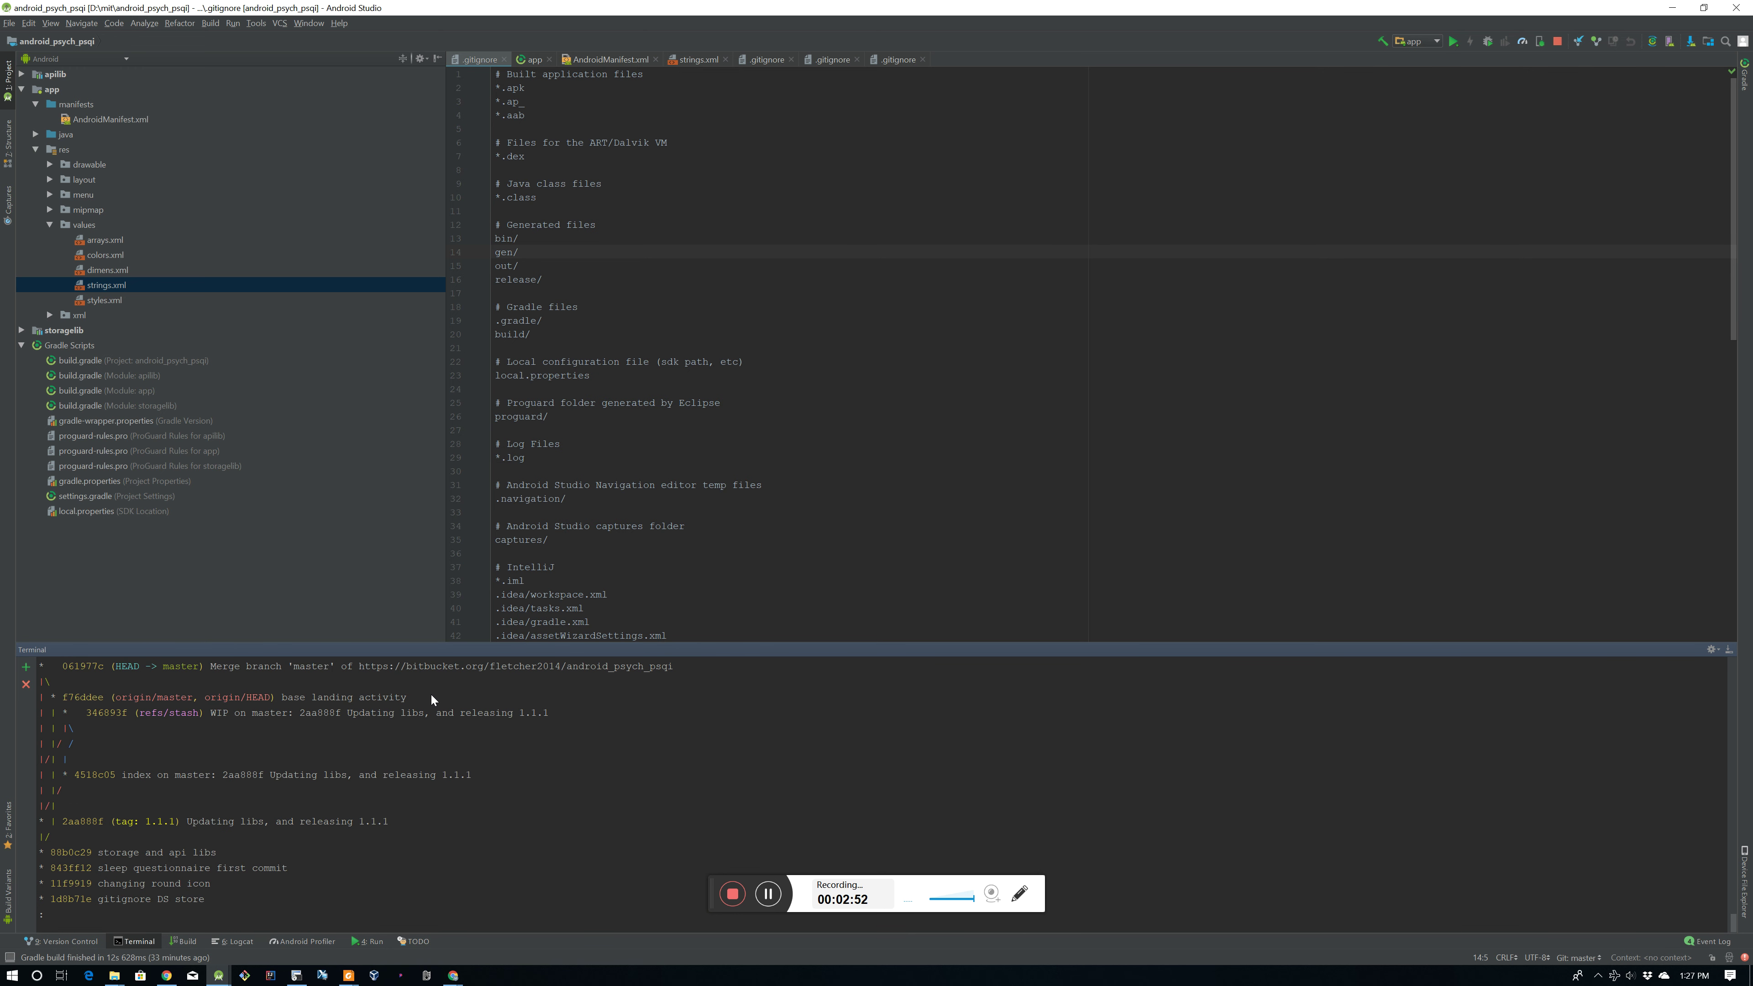
drag(115, 666, 211, 665)
drag(127, 822, 248, 820)
key(q)
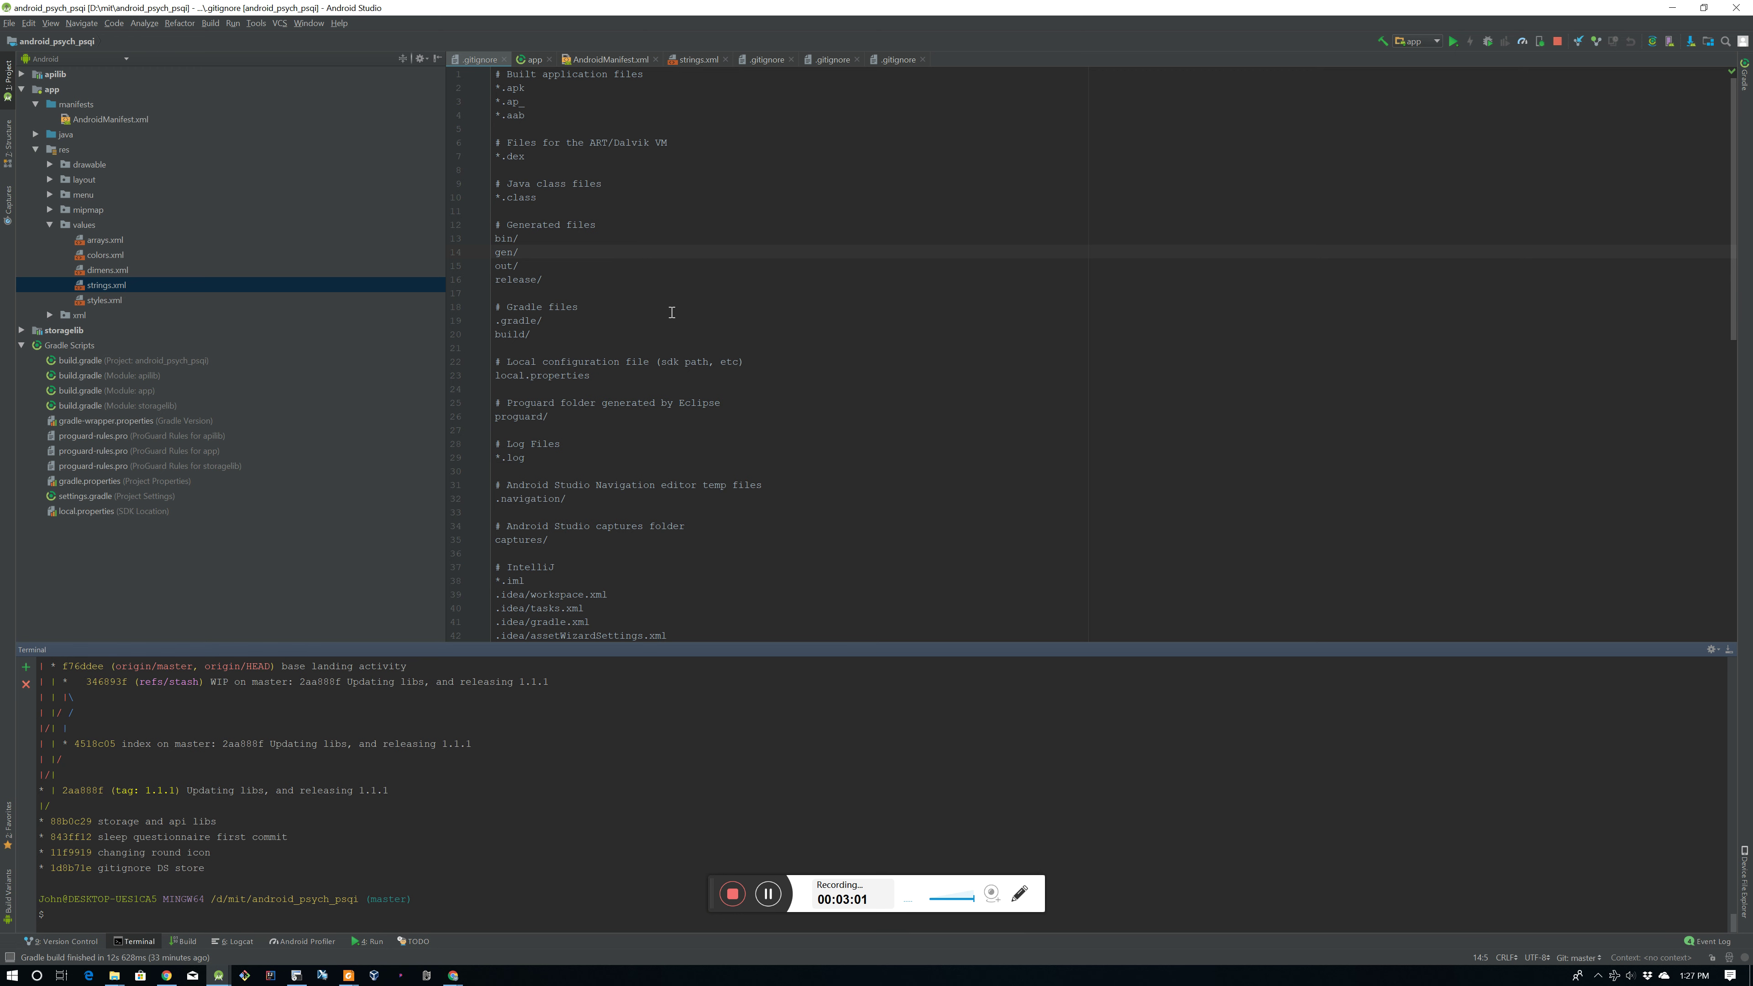
click(625, 298)
key(ctrl+shift+n)
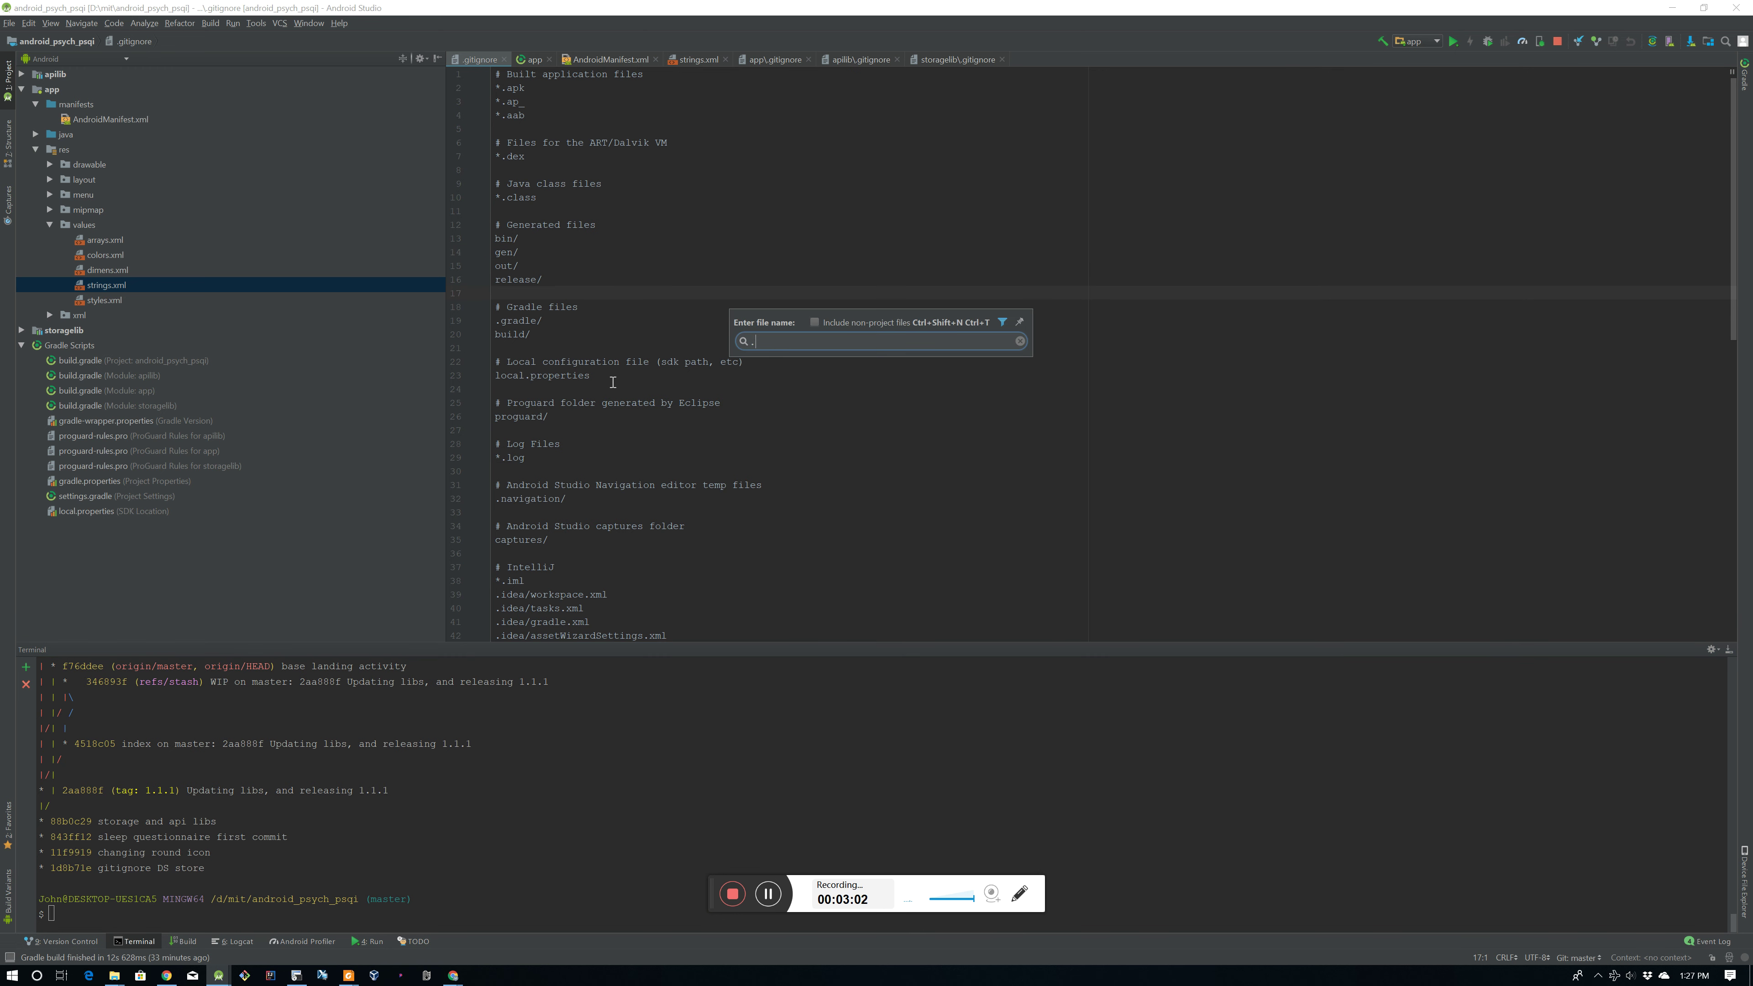
key(Escape)
Step: Untrack the release folder with git rm -rf --cached app/release/ and check the result with git status
click(467, 774)
text(git rm --)
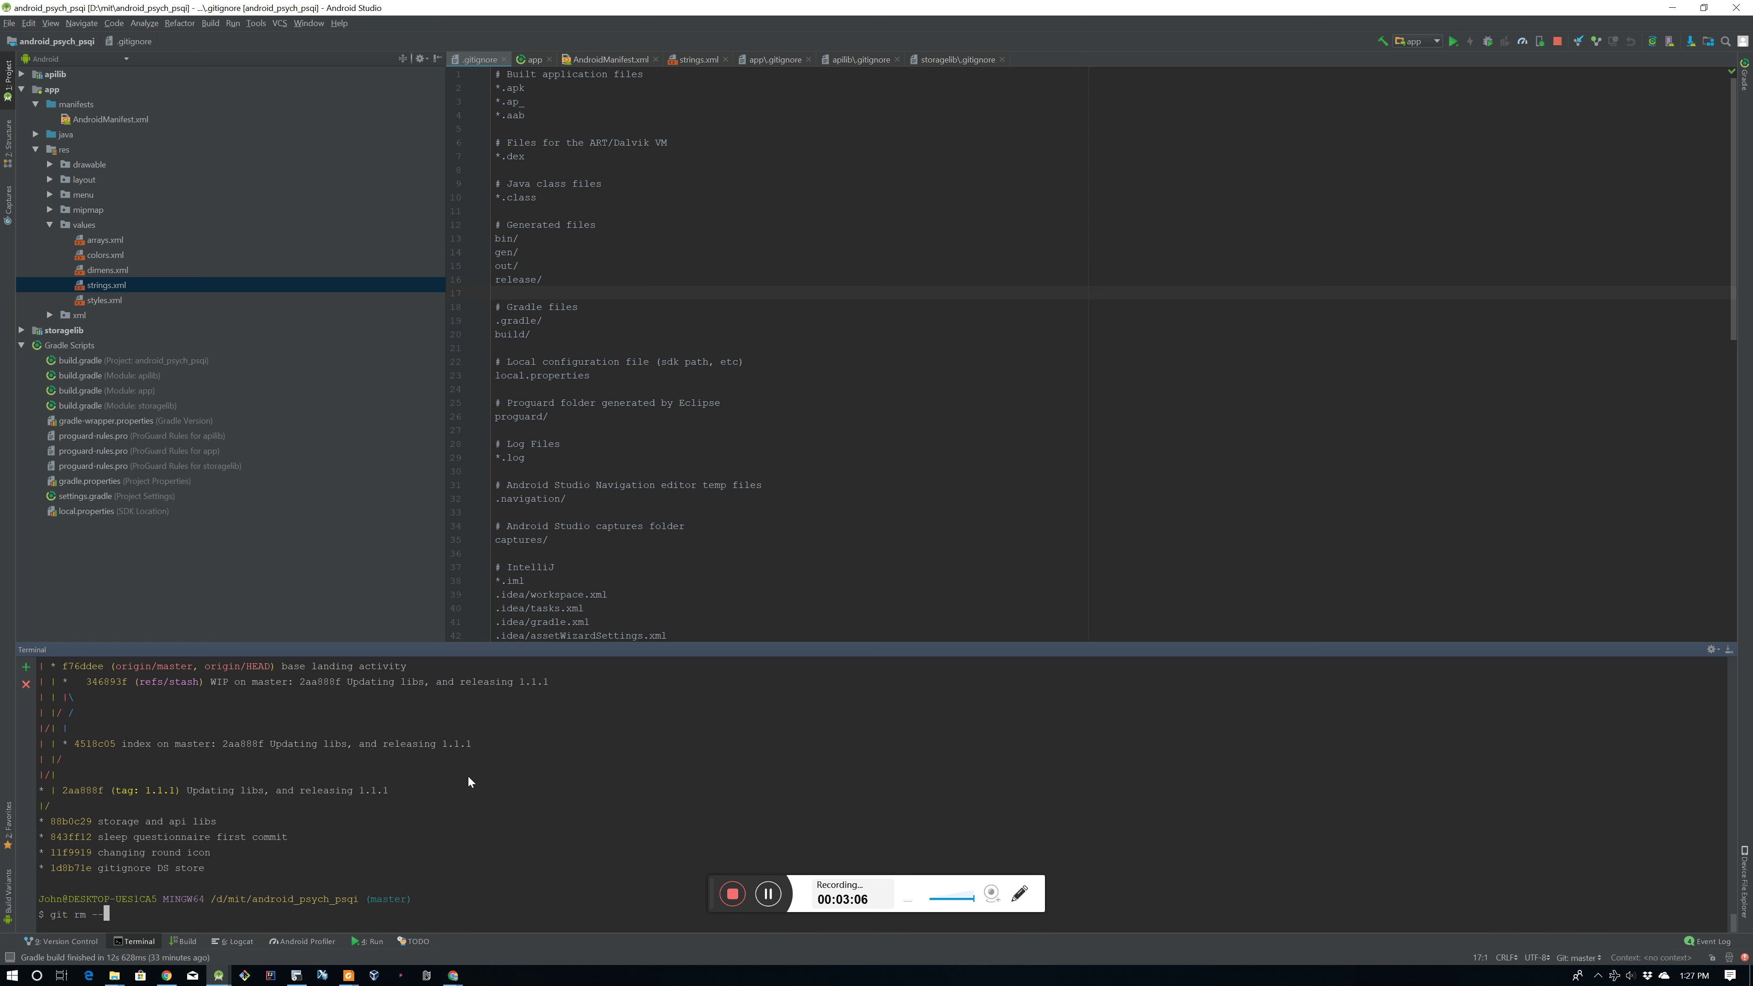
key(BackSpace)
text(rf --cached app/release/)
key(Return)
text(git status)
key(Return)
Step: Commit the removal with the message "updating git ignore" and run git status
text(git commi)
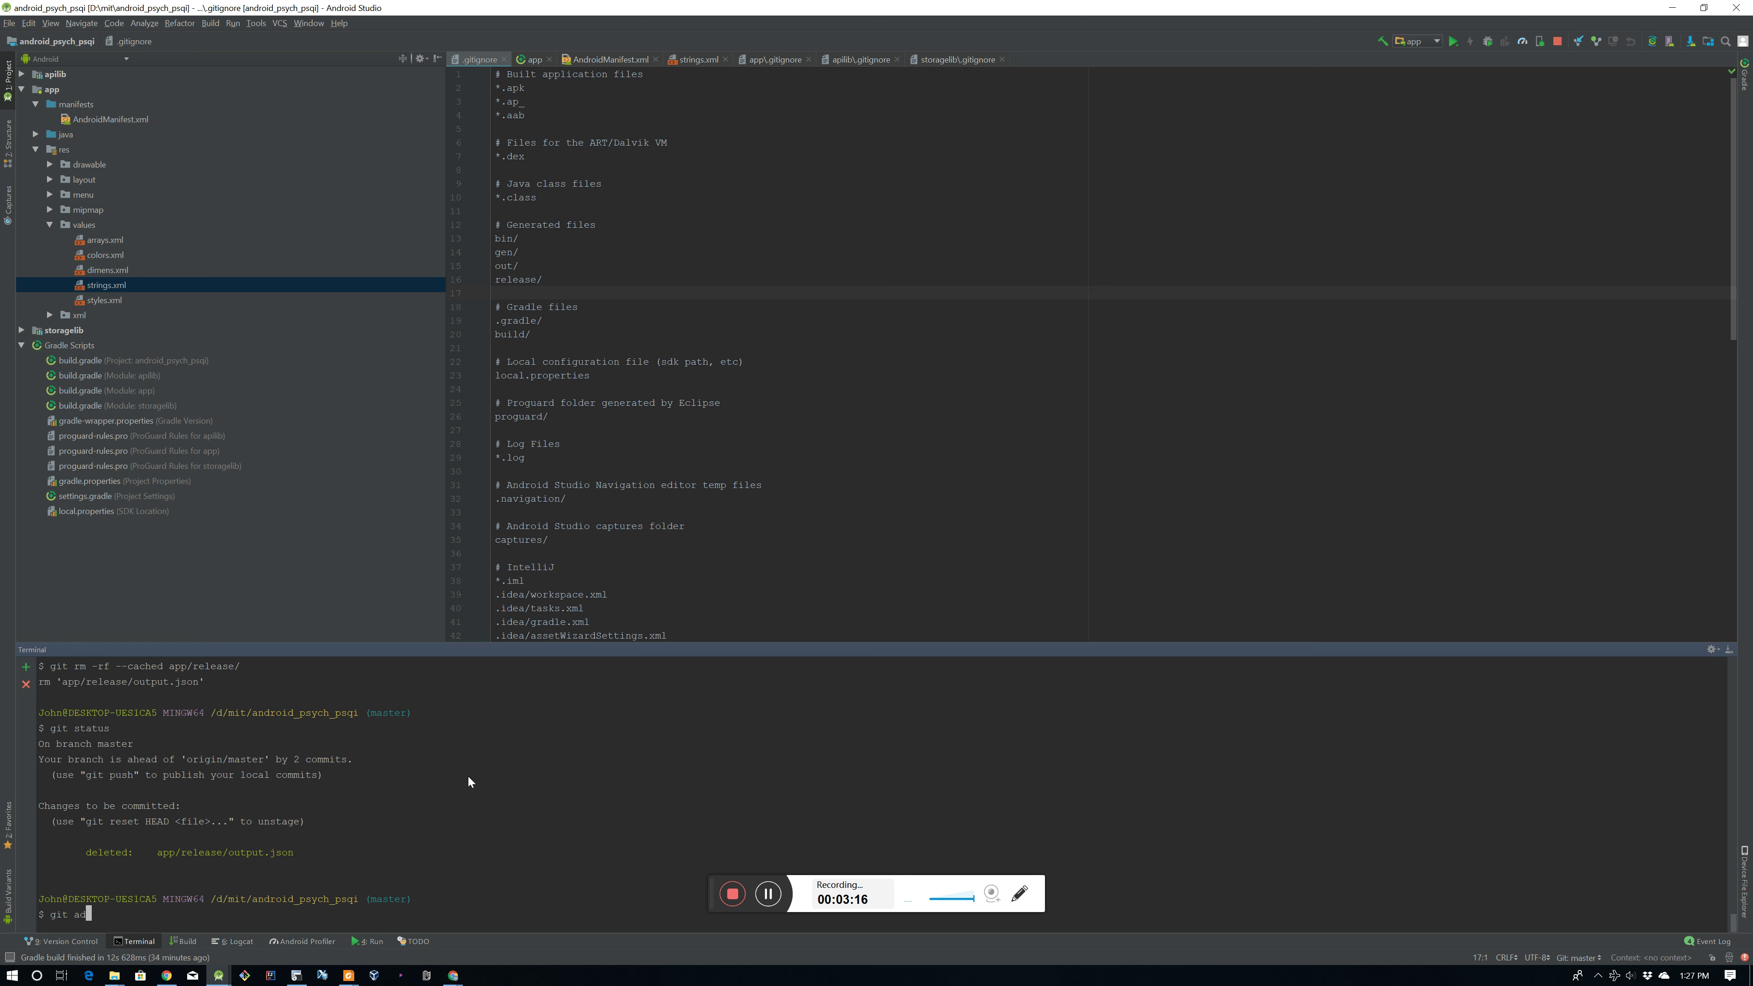
text(t -am "updating git ignore")
key(Return)
text(git status)
key(Return)
Step: Tag the current commit as 1.1.2 and verify the repository with git status
text(git tag)
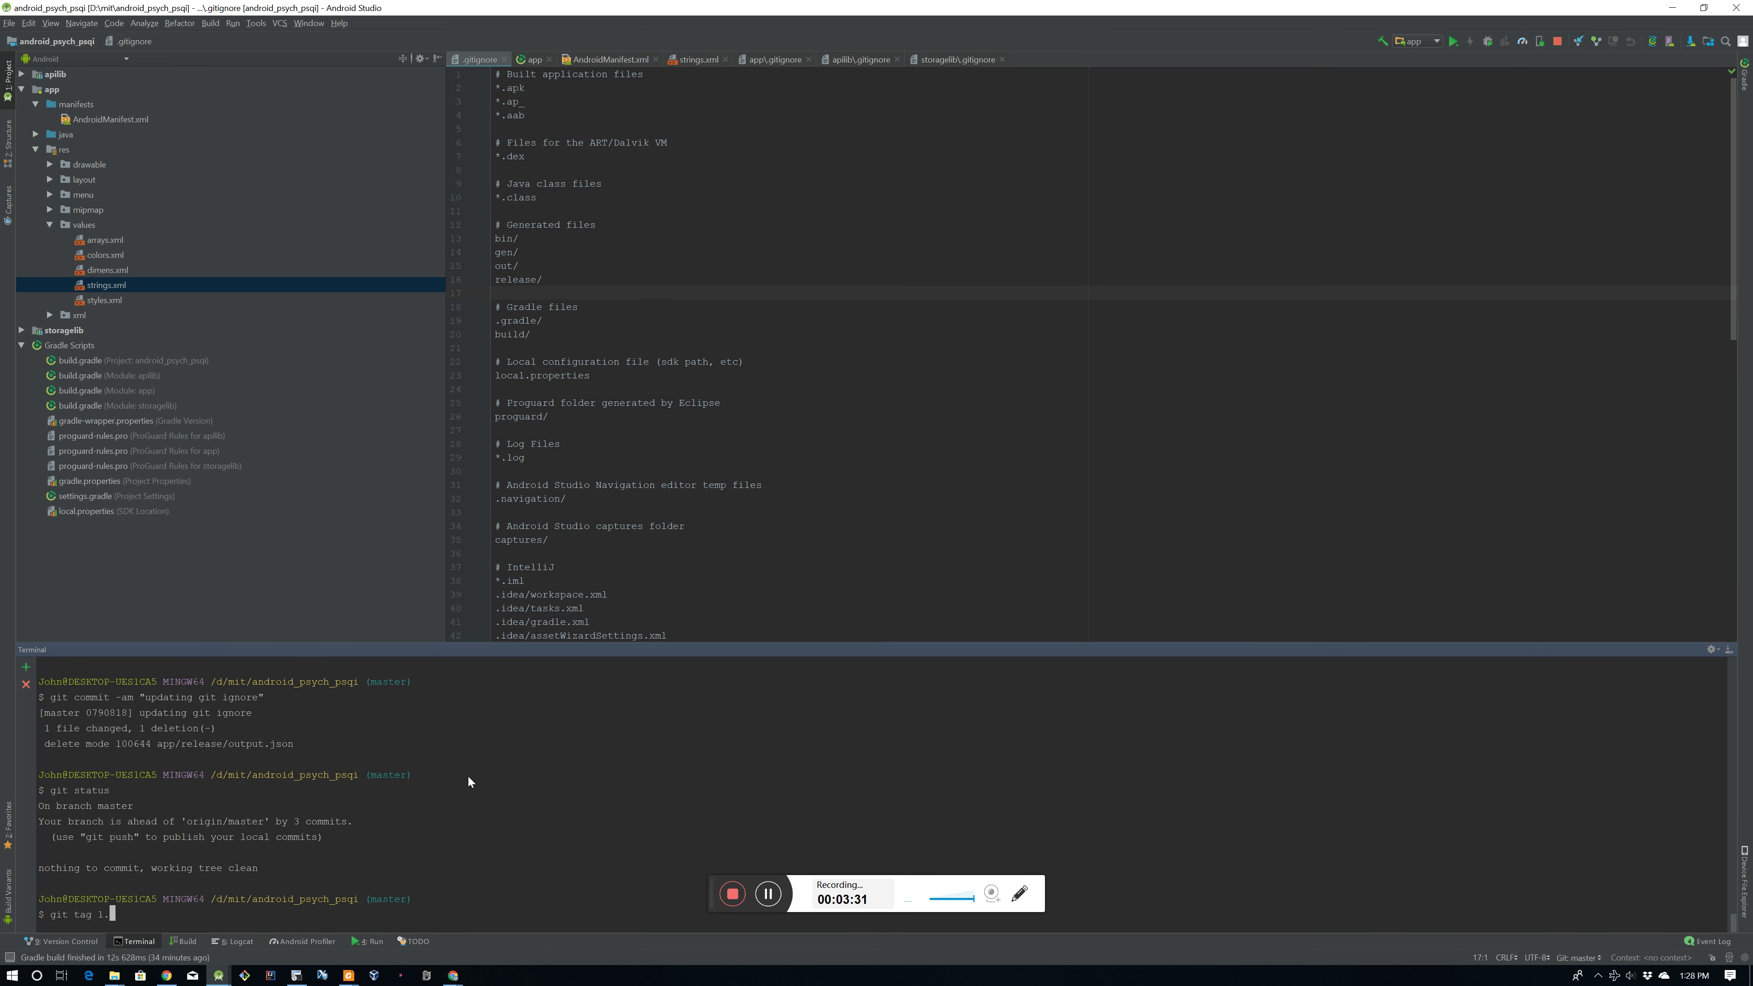
text(1.2)
key(Return)
text(git status)
key(Return)
text(gi)
key(BackSpace)
key(BackSpace)
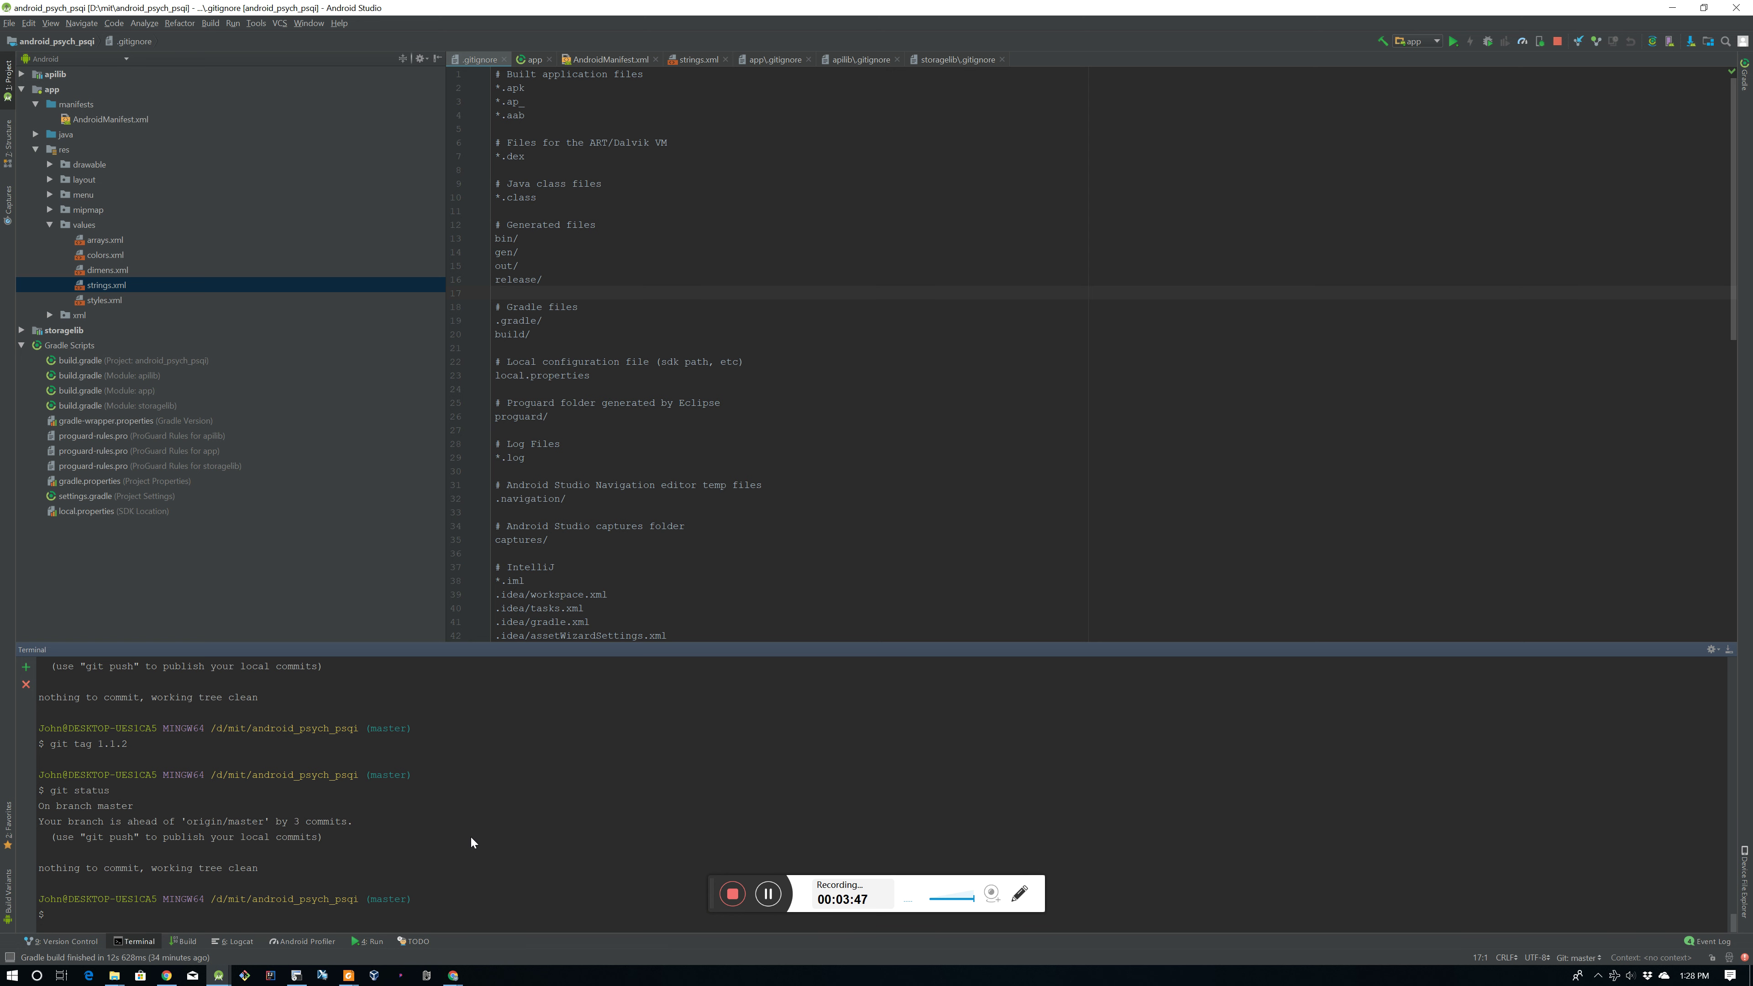
triple_click(122, 745)
click(126, 745)
text(git status)
key(Return)
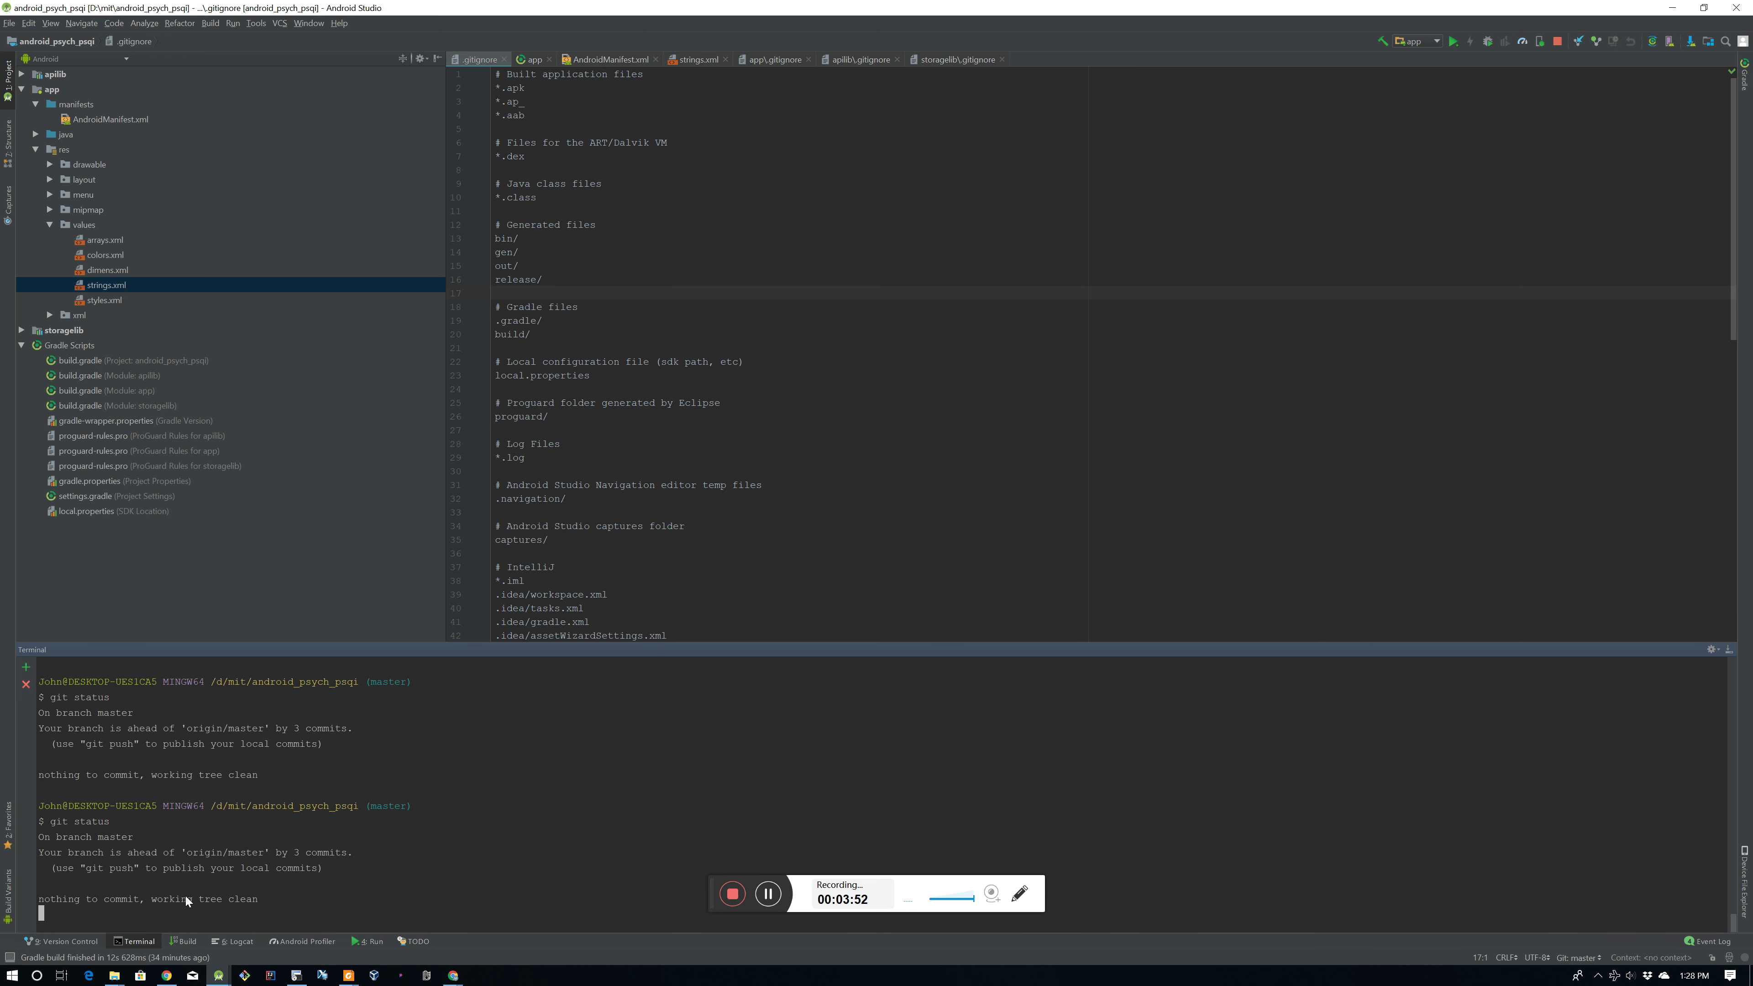
Step: Show the commit graph again and examine where the 1.1.2 tag sits relative to master
text(git lg)
key(Return)
drag(109, 666, 340, 671)
click(354, 668)
key(q)
scroll(311, 704, up, 2)
drag(210, 664, 154, 682)
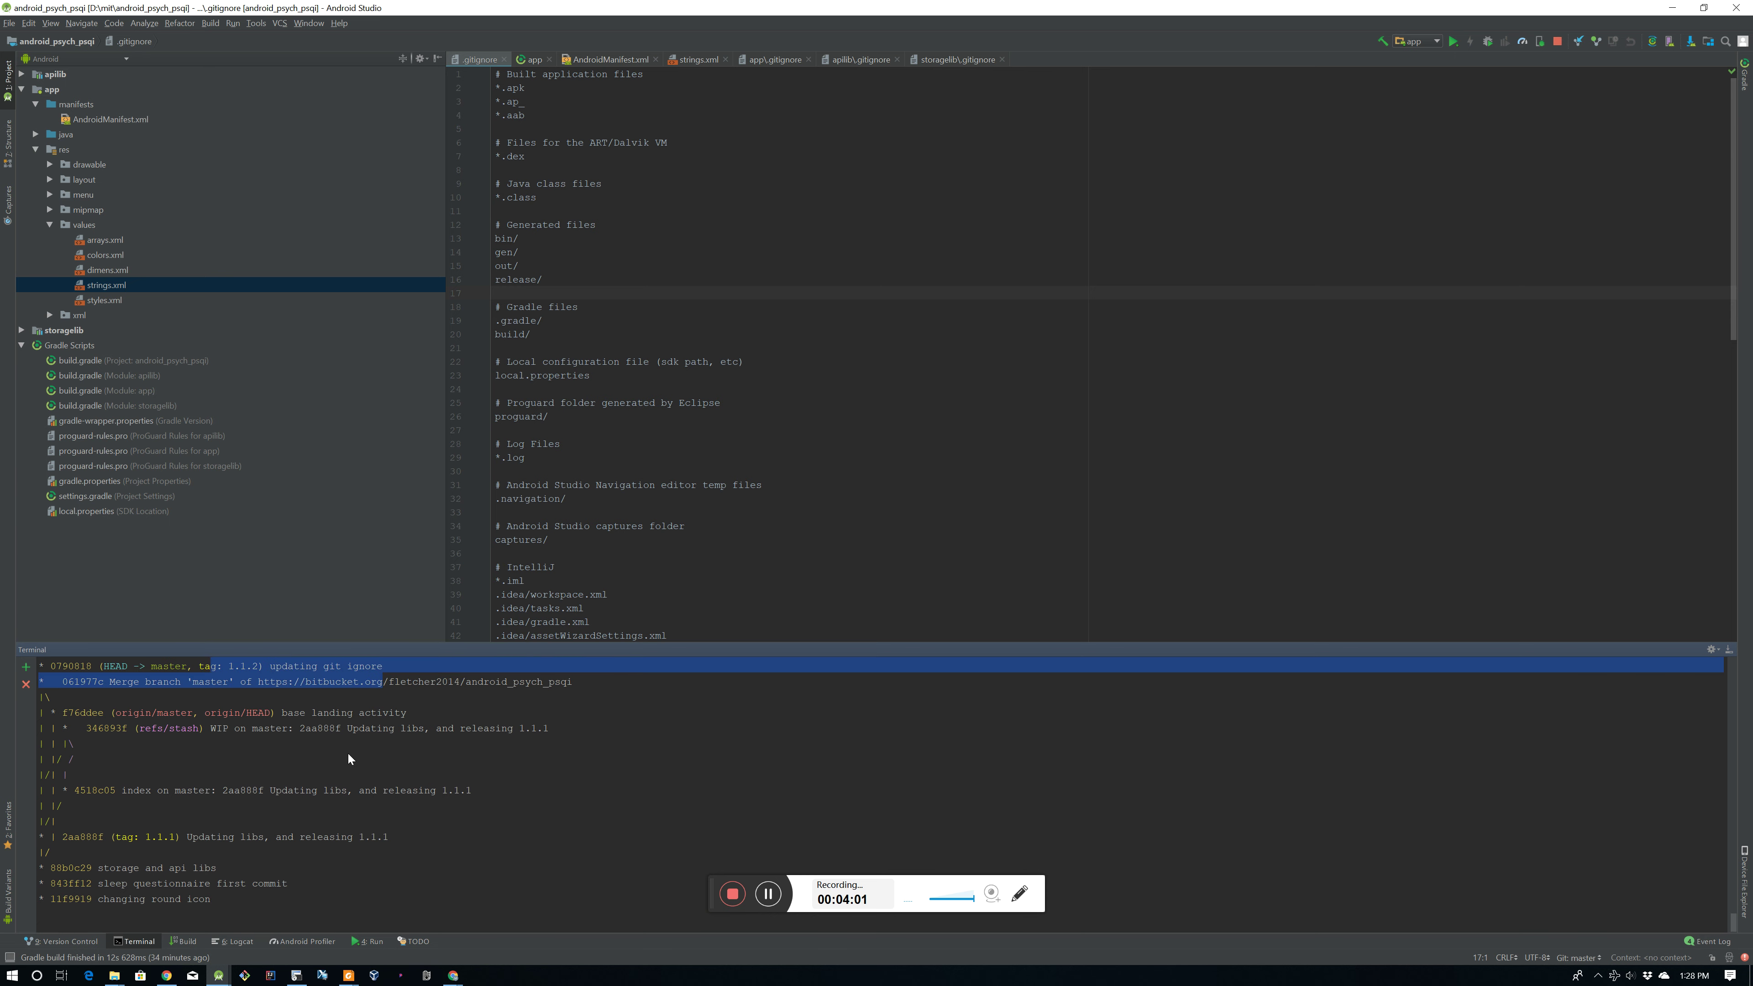
double_click(347, 757)
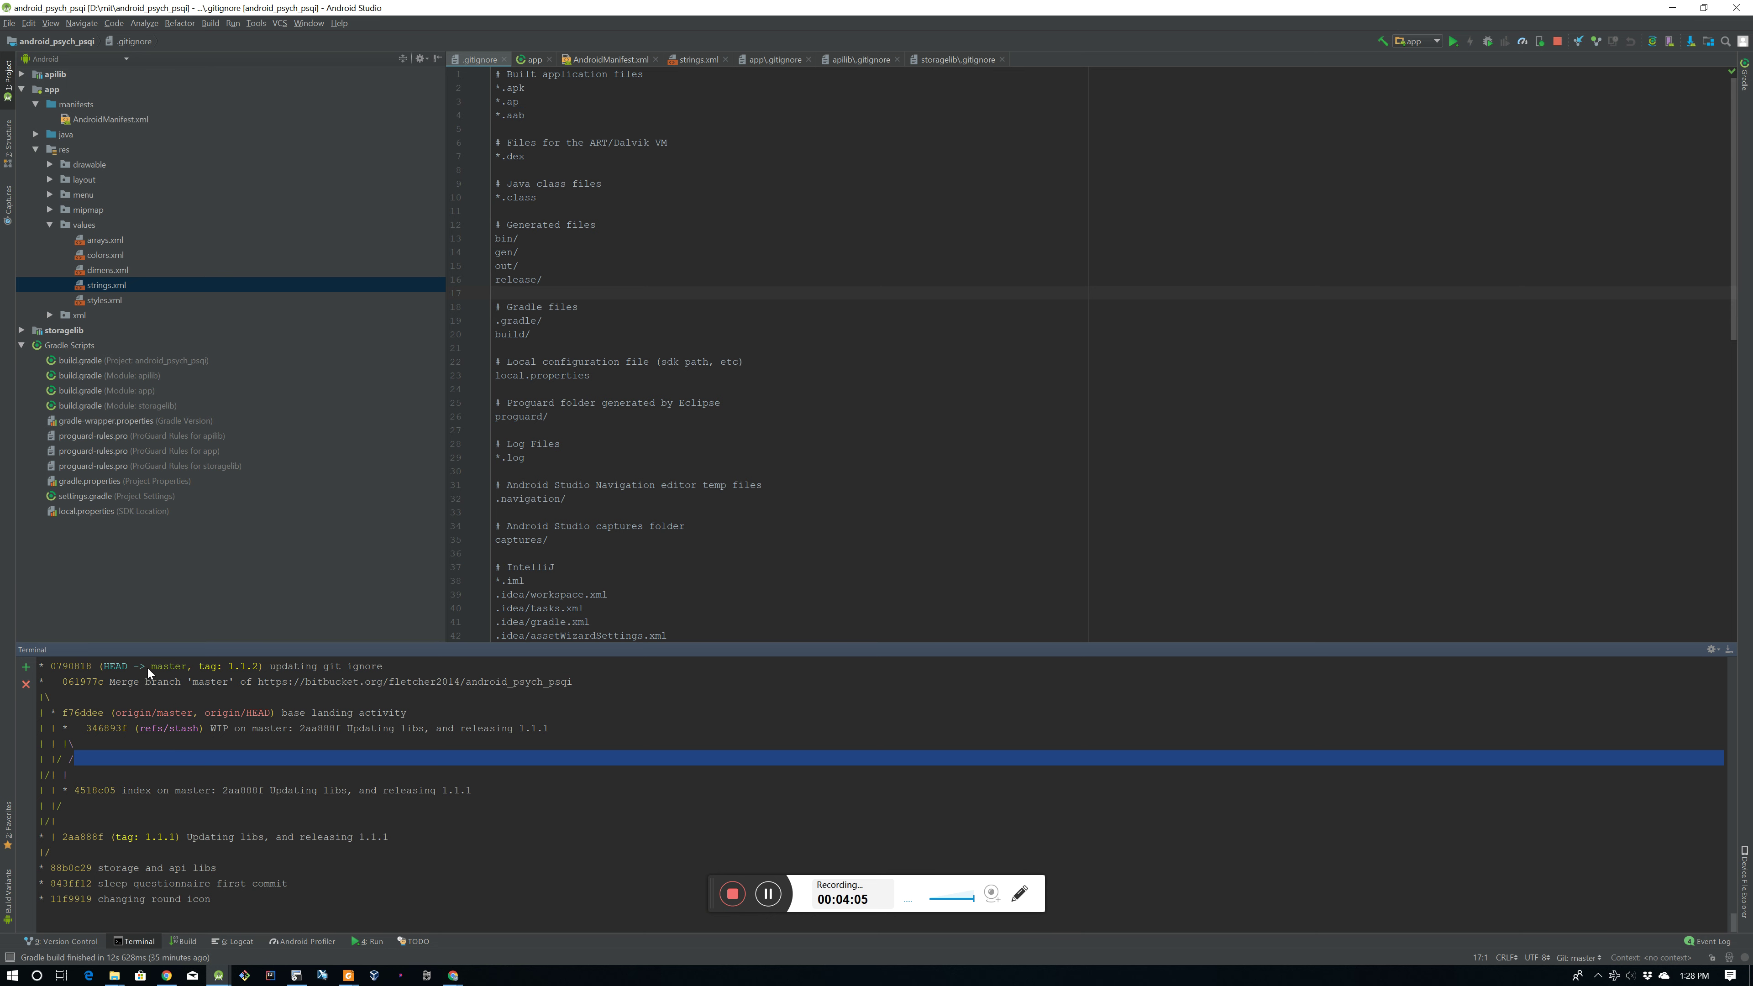
drag(152, 667, 415, 661)
click(399, 674)
scroll(392, 812, down, 2)
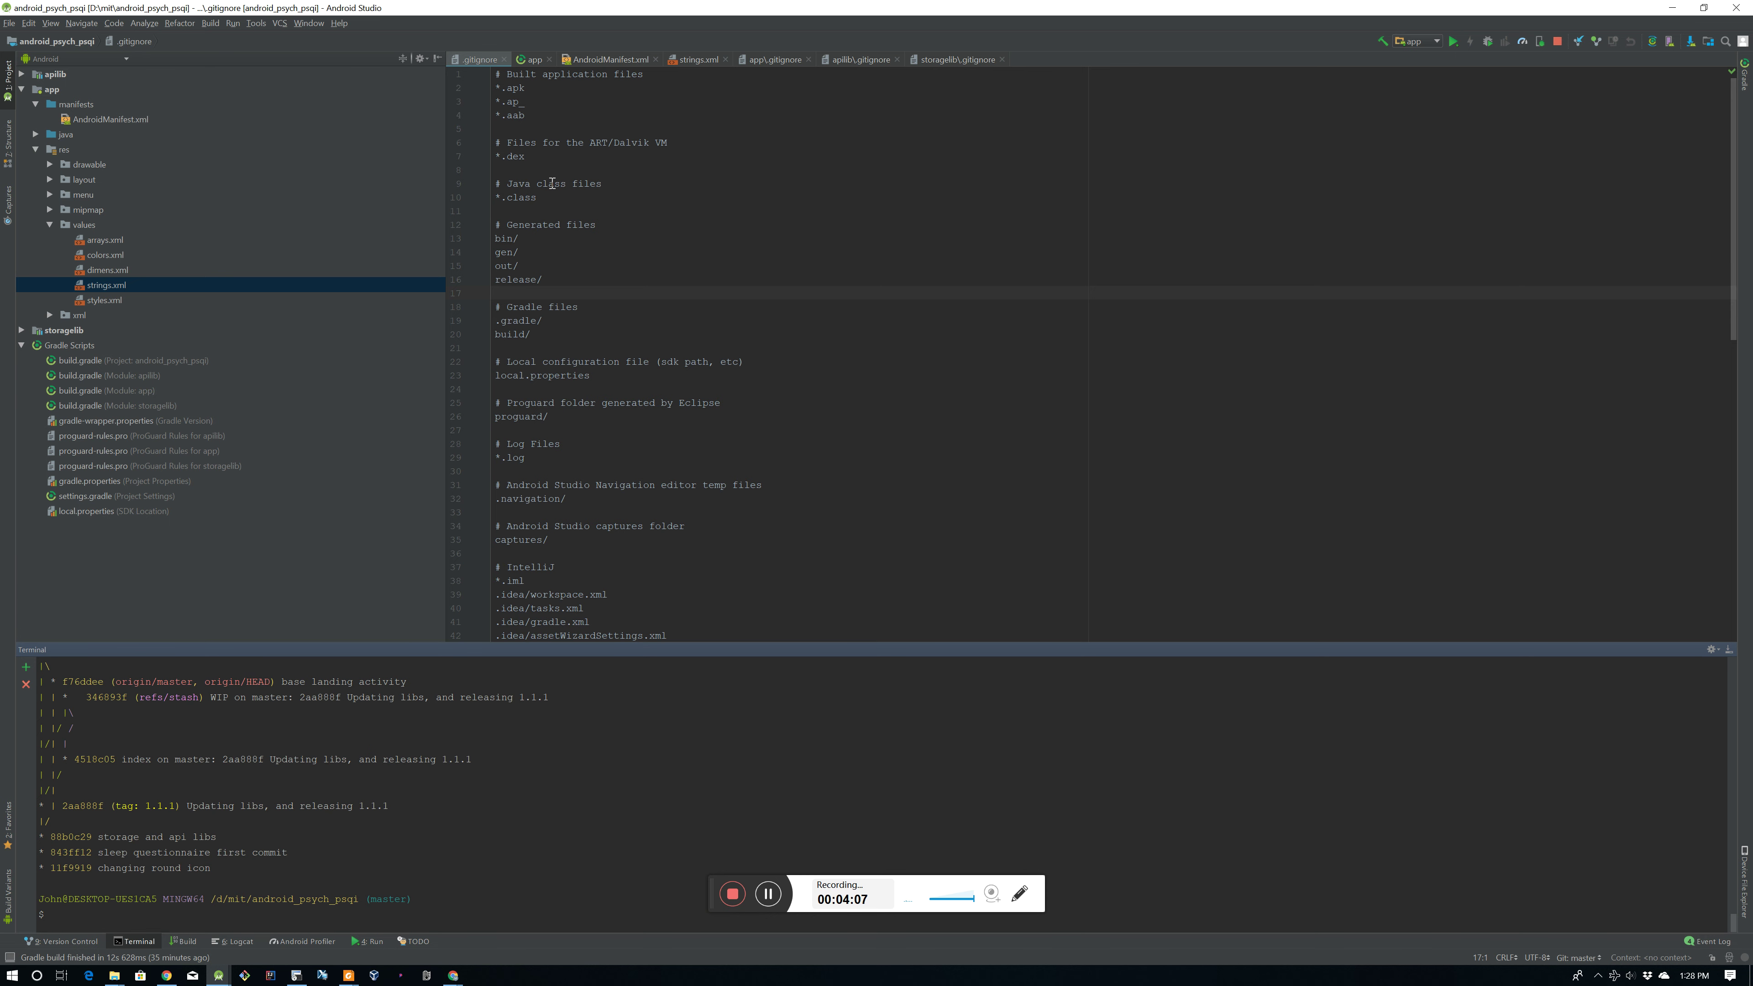
Step: Generate a signed release APK of the app with the saved key store settings and locate the output file in its folder
click(211, 23)
click(299, 185)
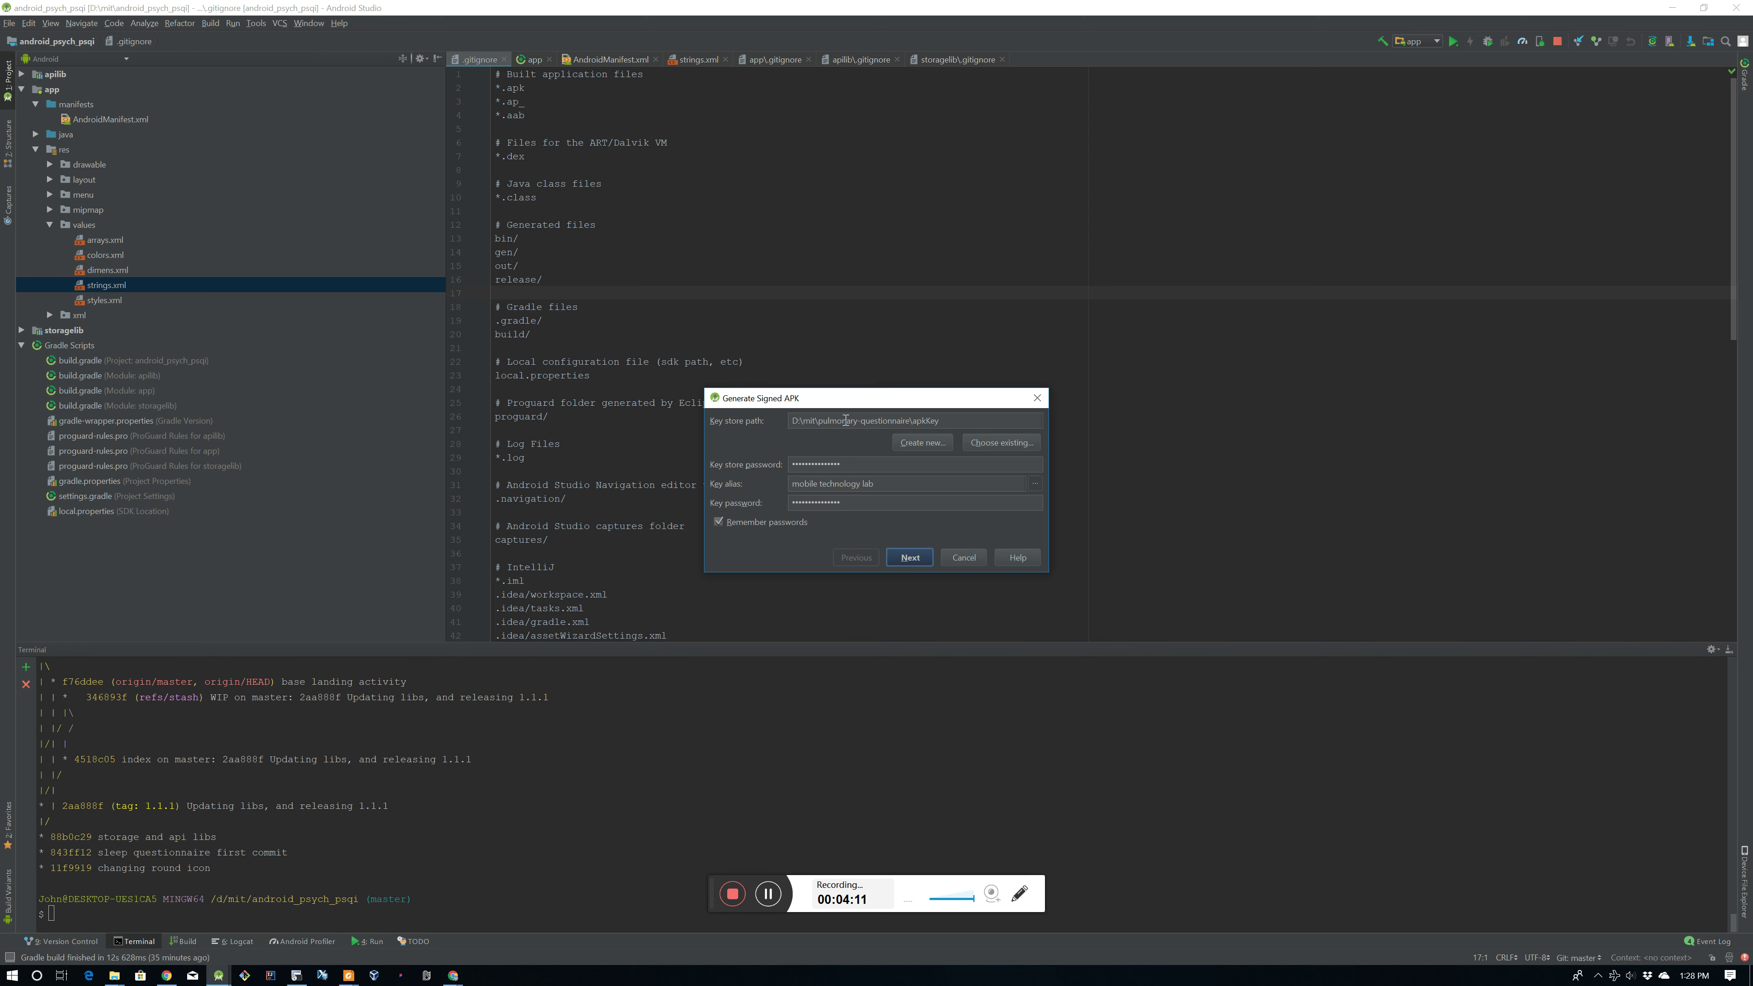
double_click(796, 463)
click(916, 559)
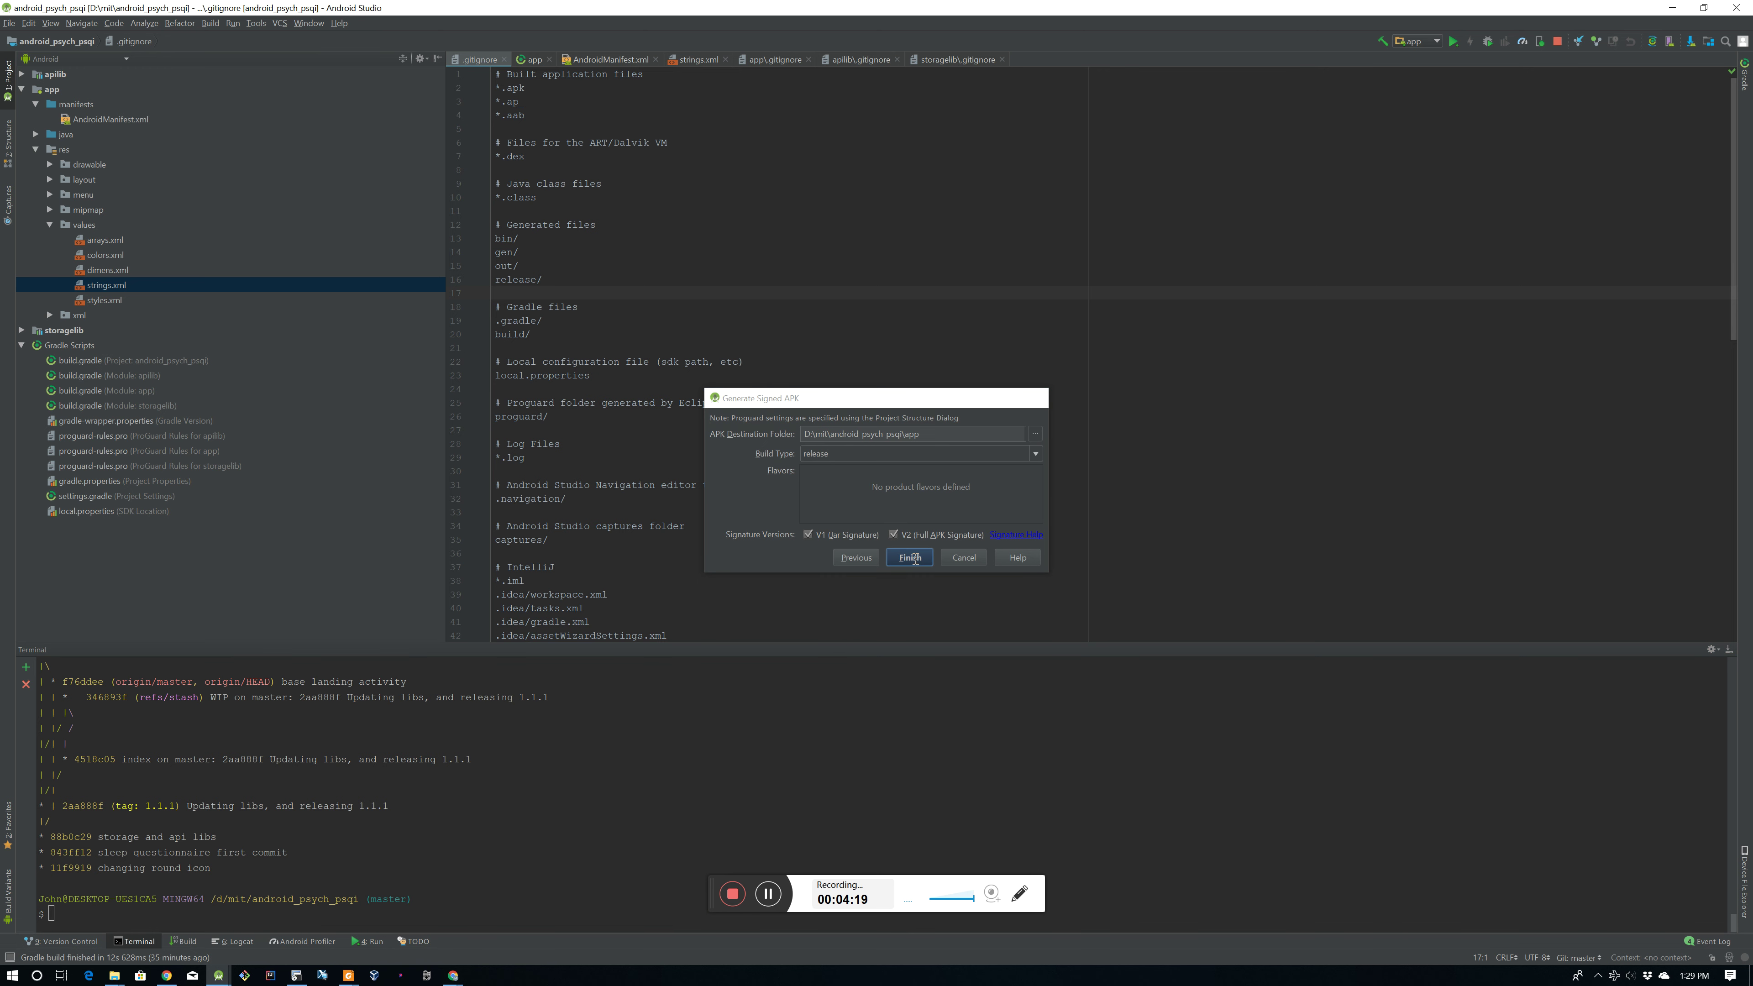
click(910, 557)
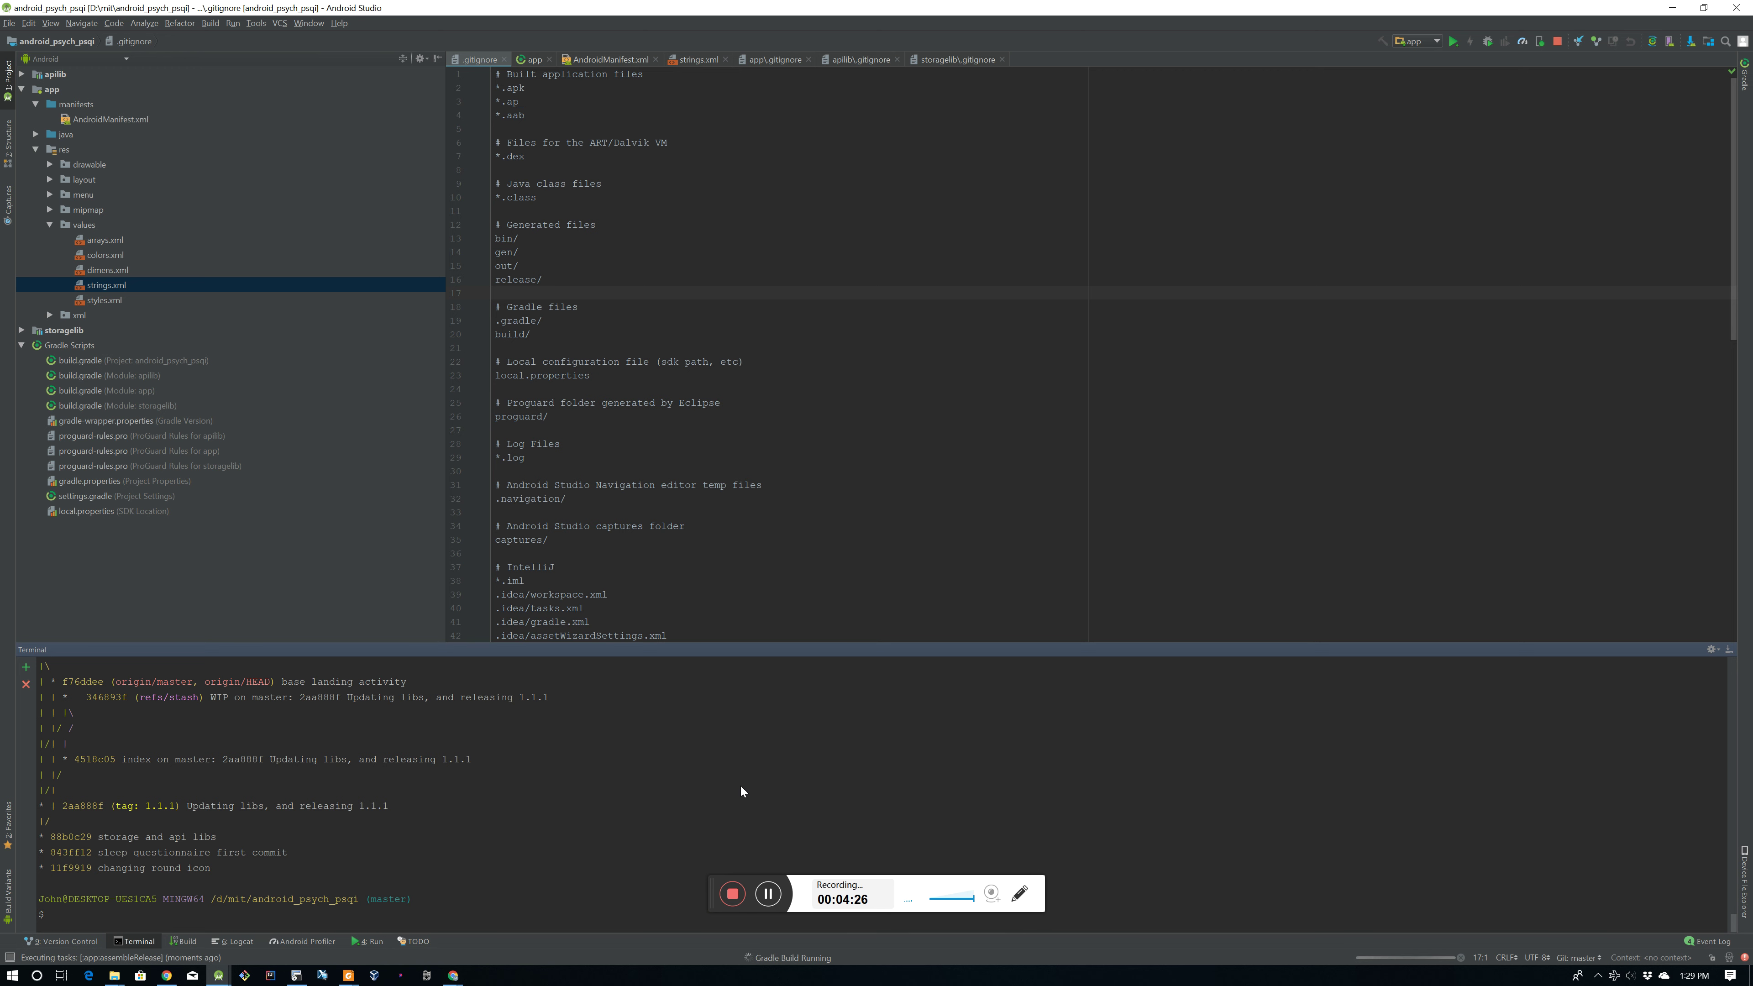
click(768, 895)
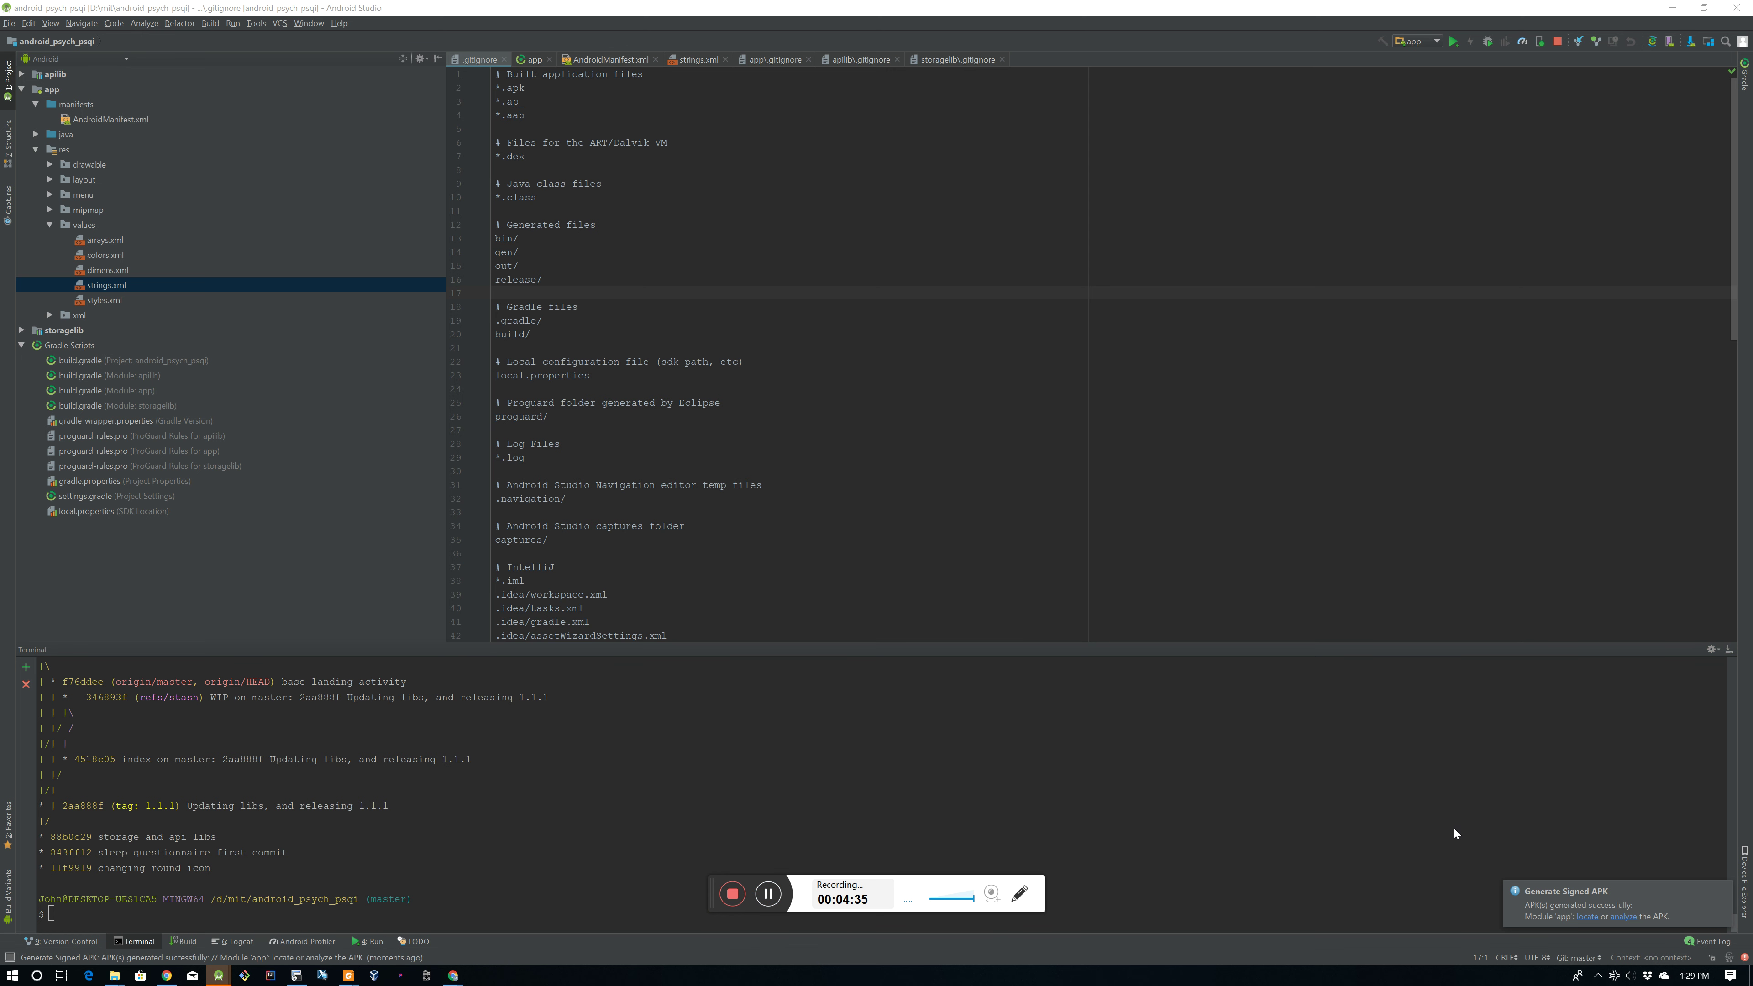
click(1590, 917)
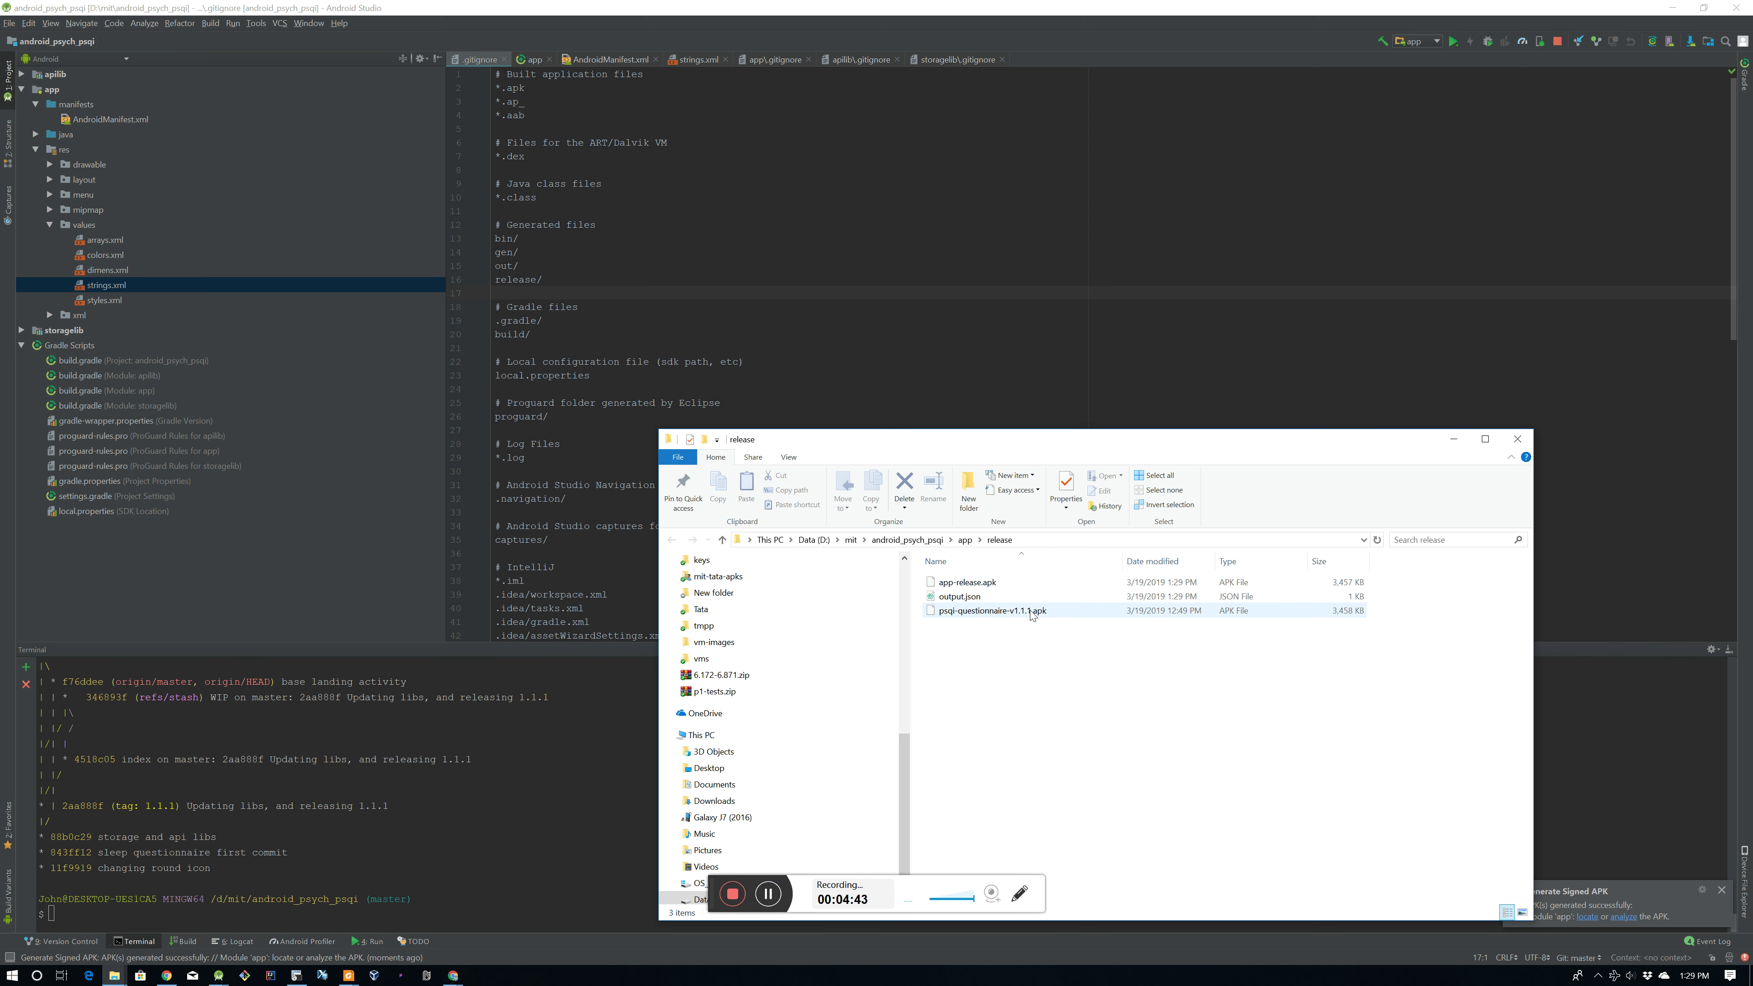
Step: Rename app-release.apk to psqi-questionnaire-v1.1.2.apk and delete psqi-questionnaire-v1.1.1.apk from the release folder
click(991, 613)
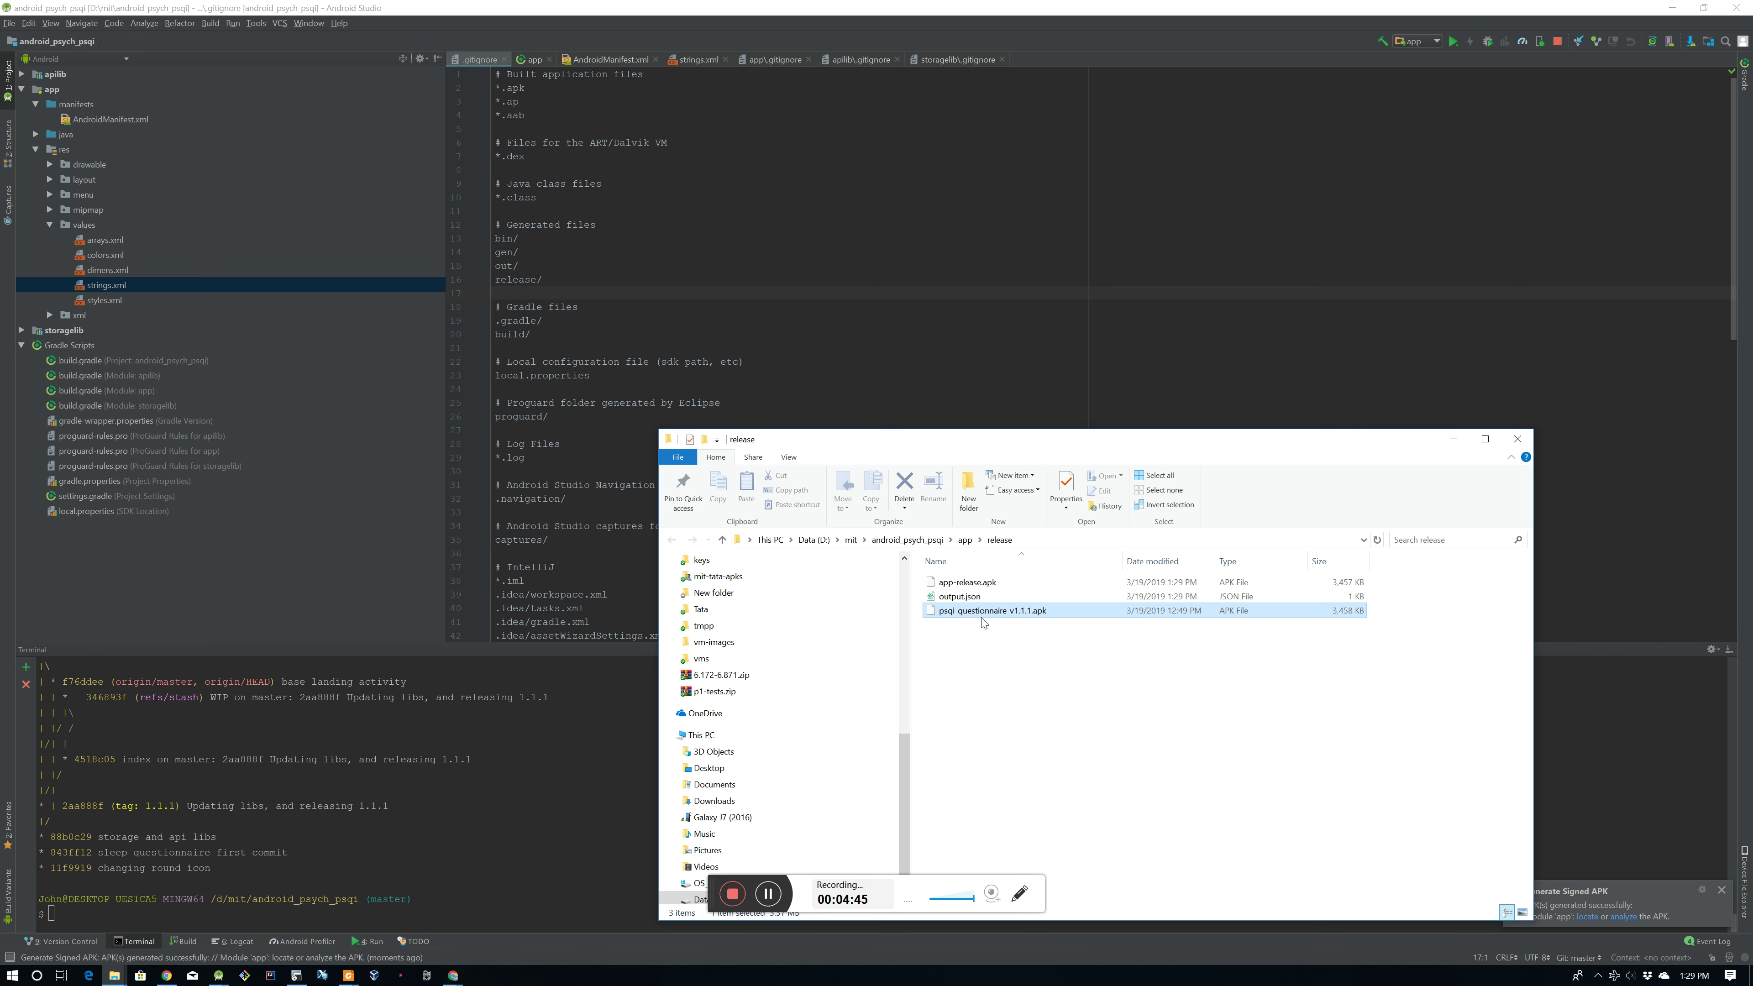
click(991, 613)
key(ctrl+c)
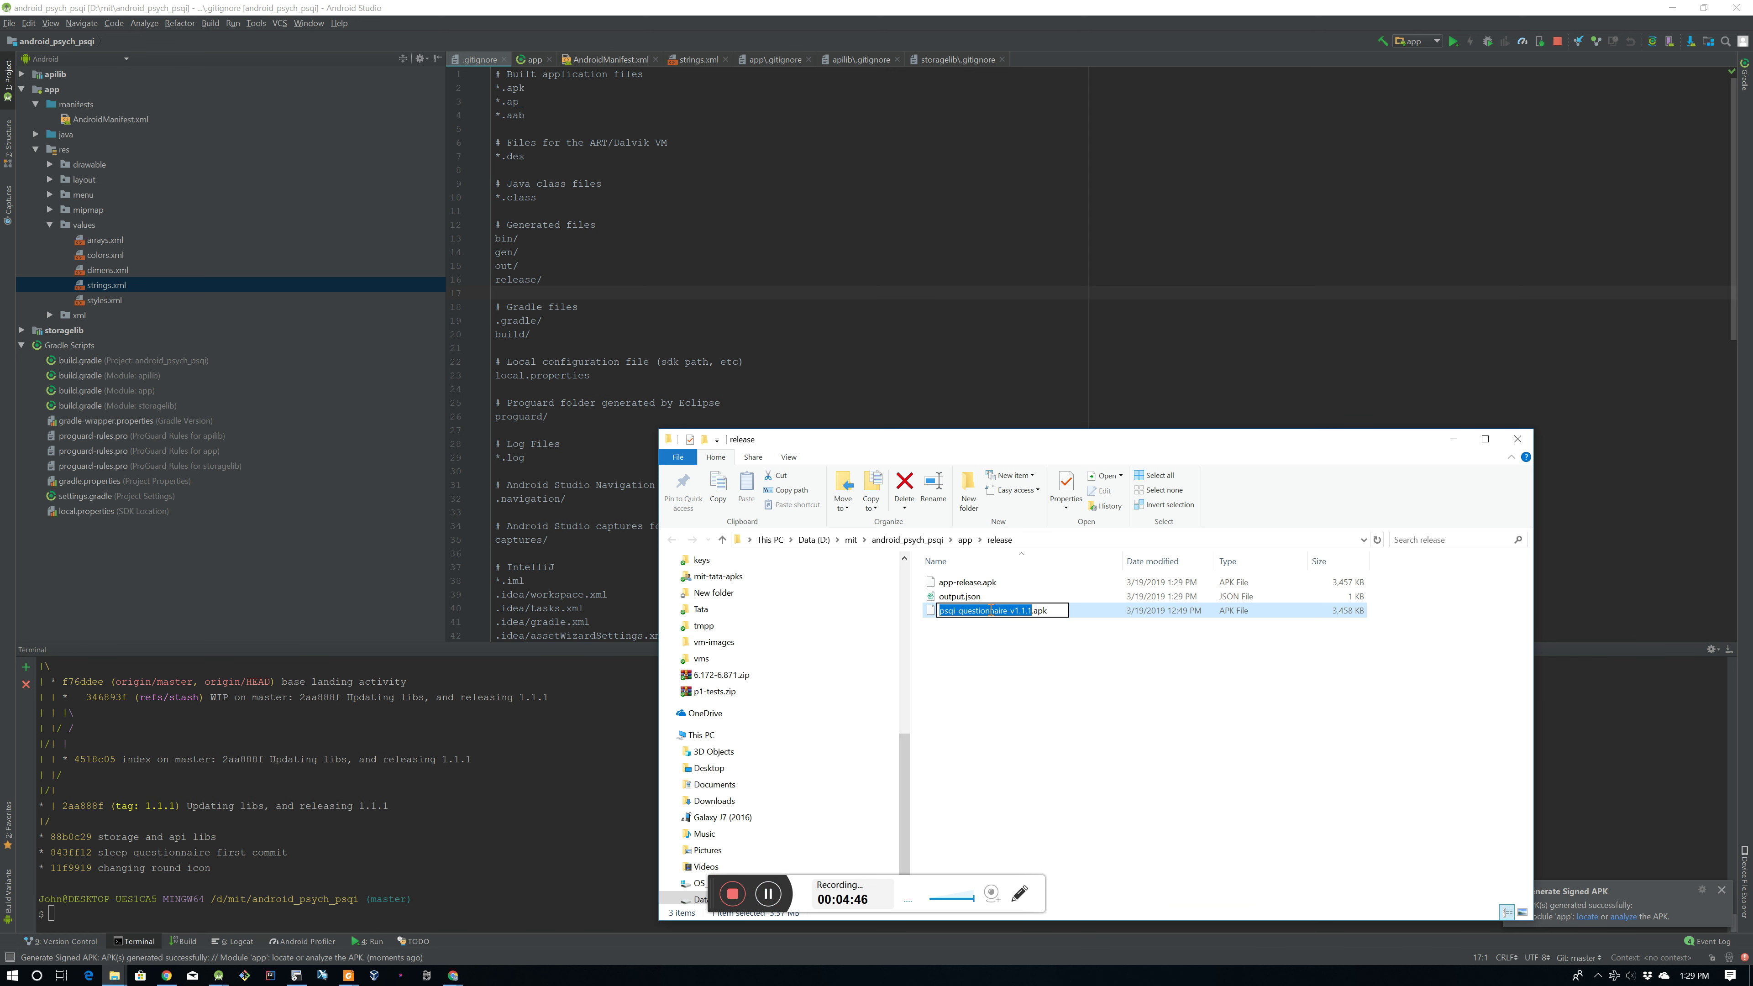
click(1035, 684)
click(961, 585)
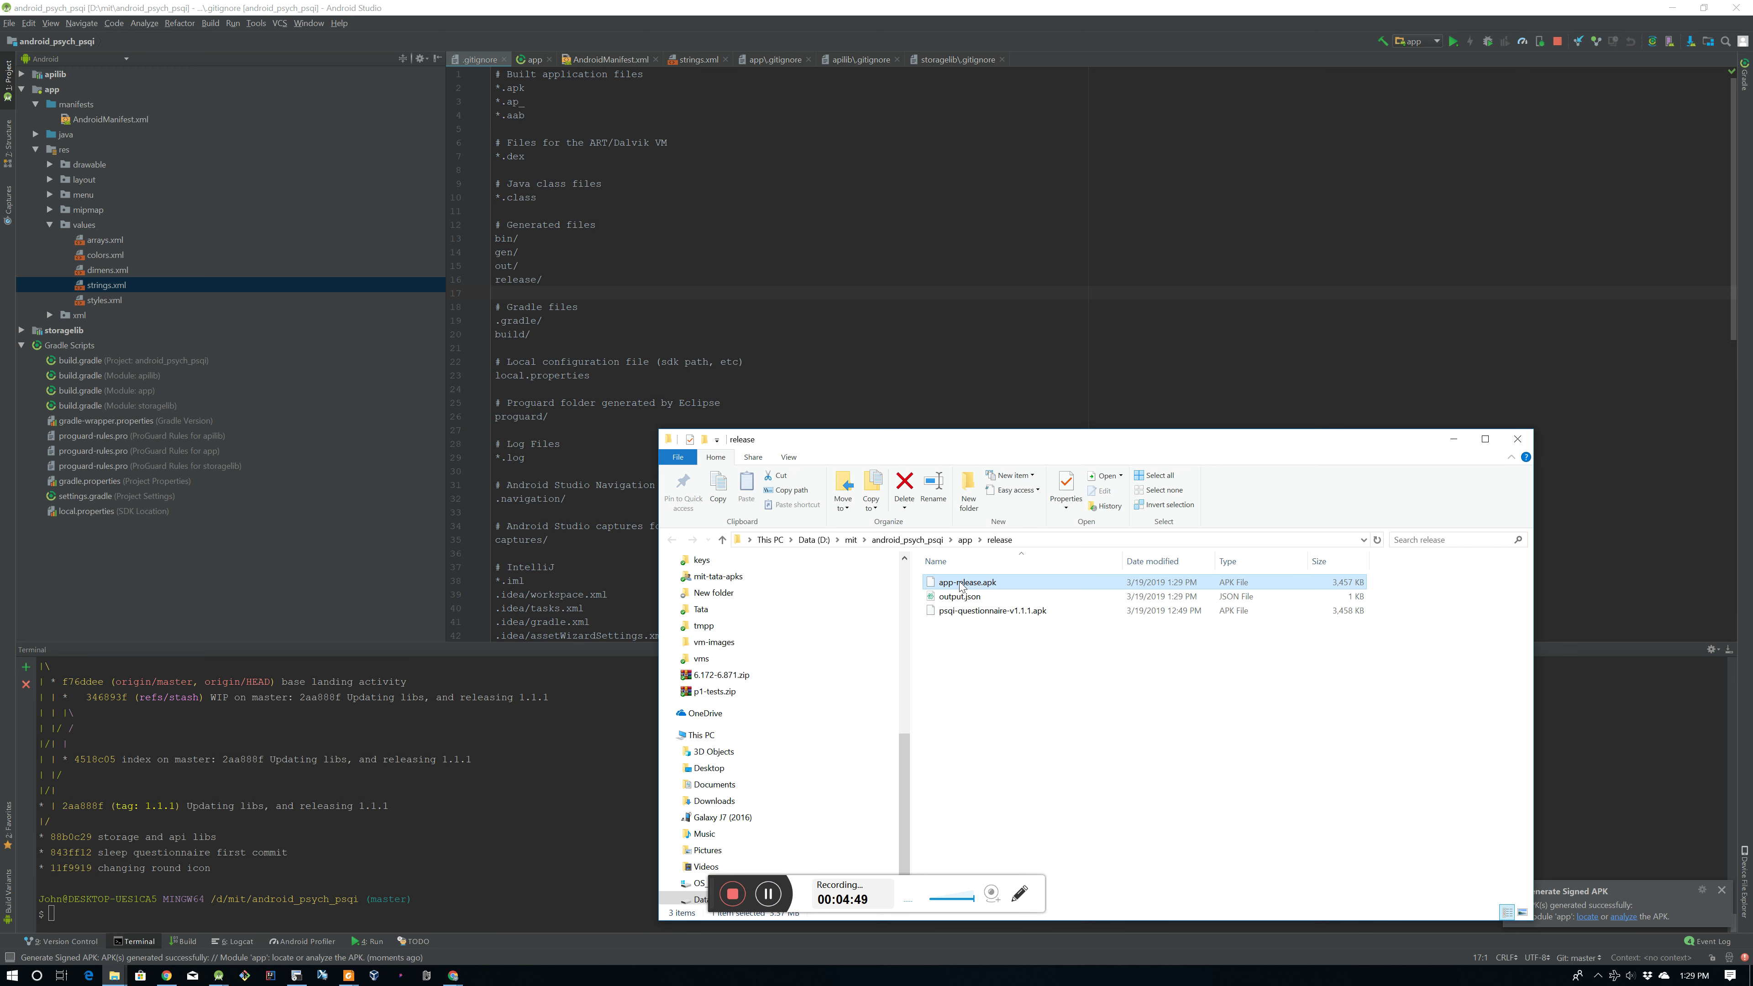
click(961, 583)
key(ctrl+v)
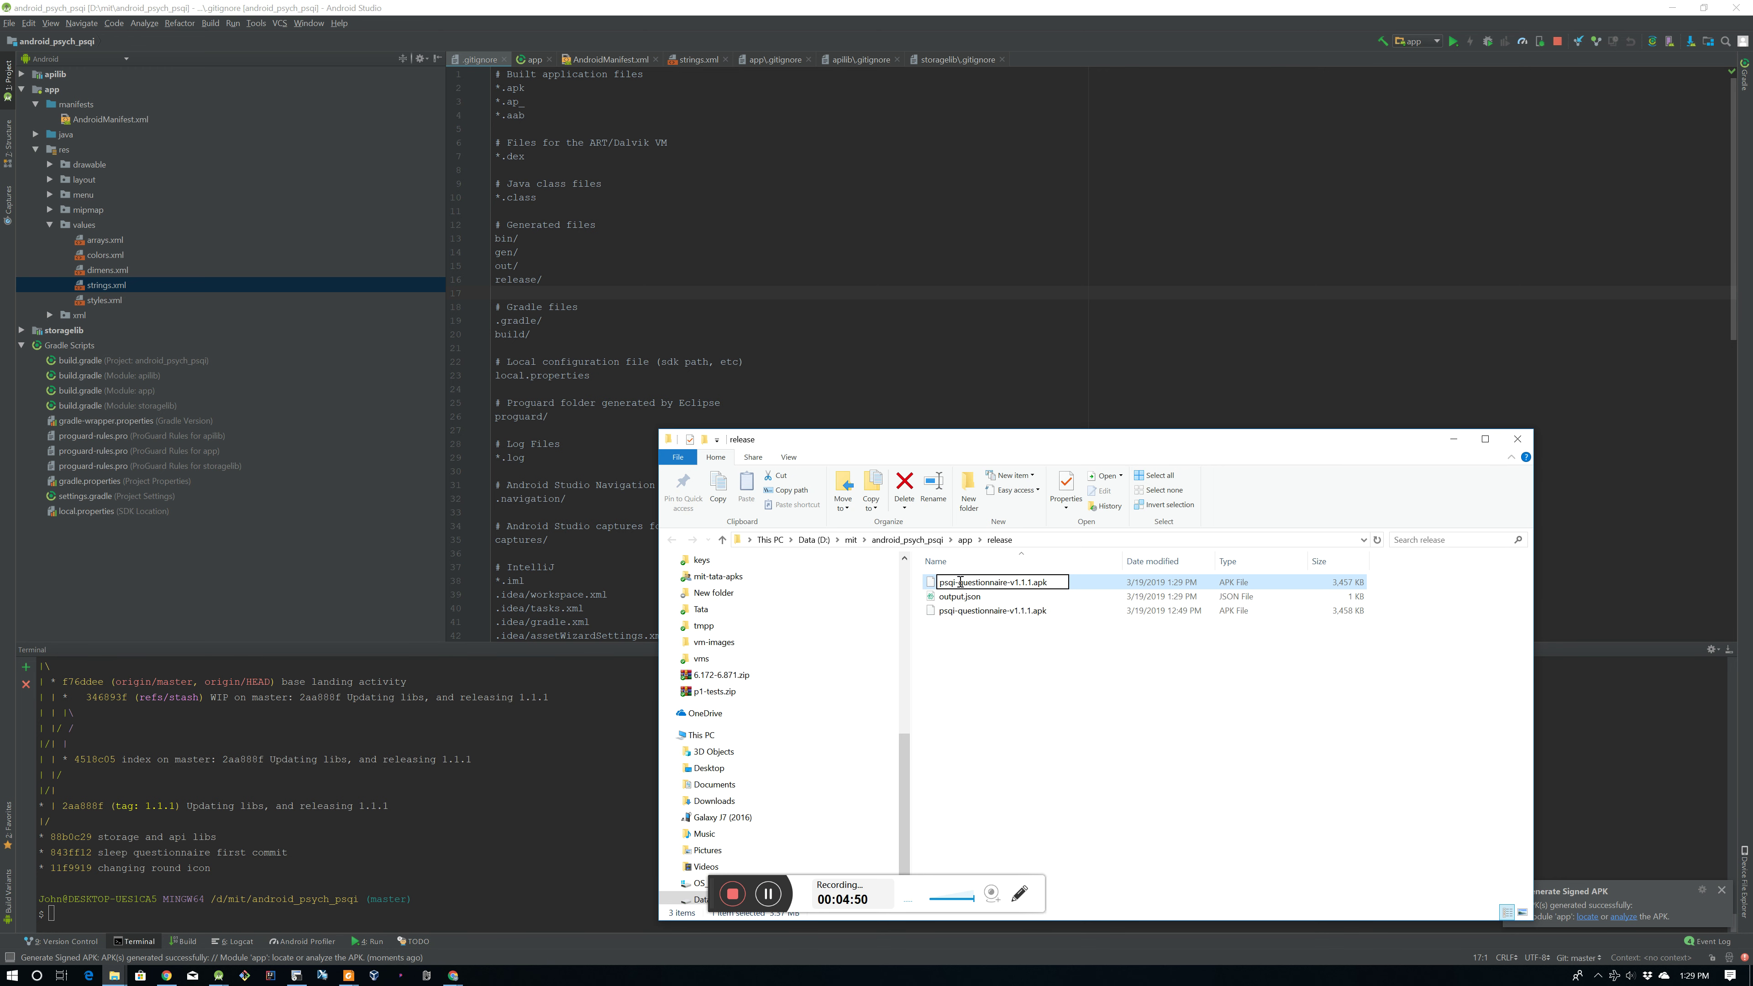
key(Return)
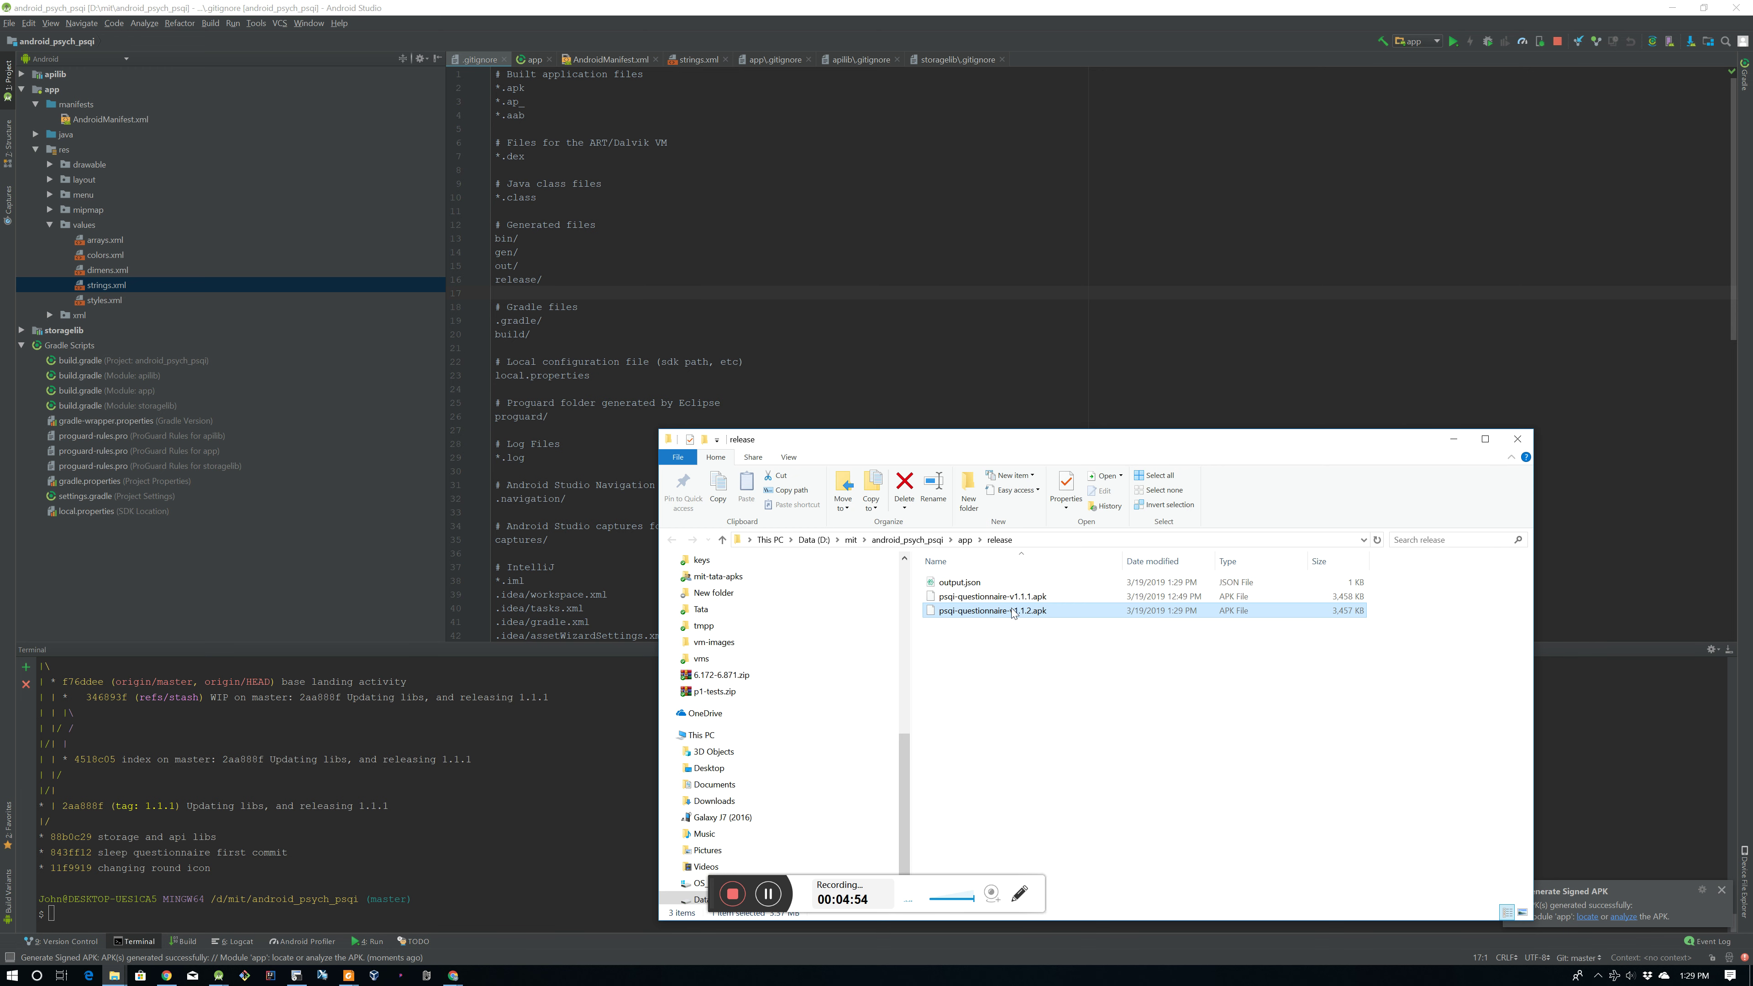
key(Up)
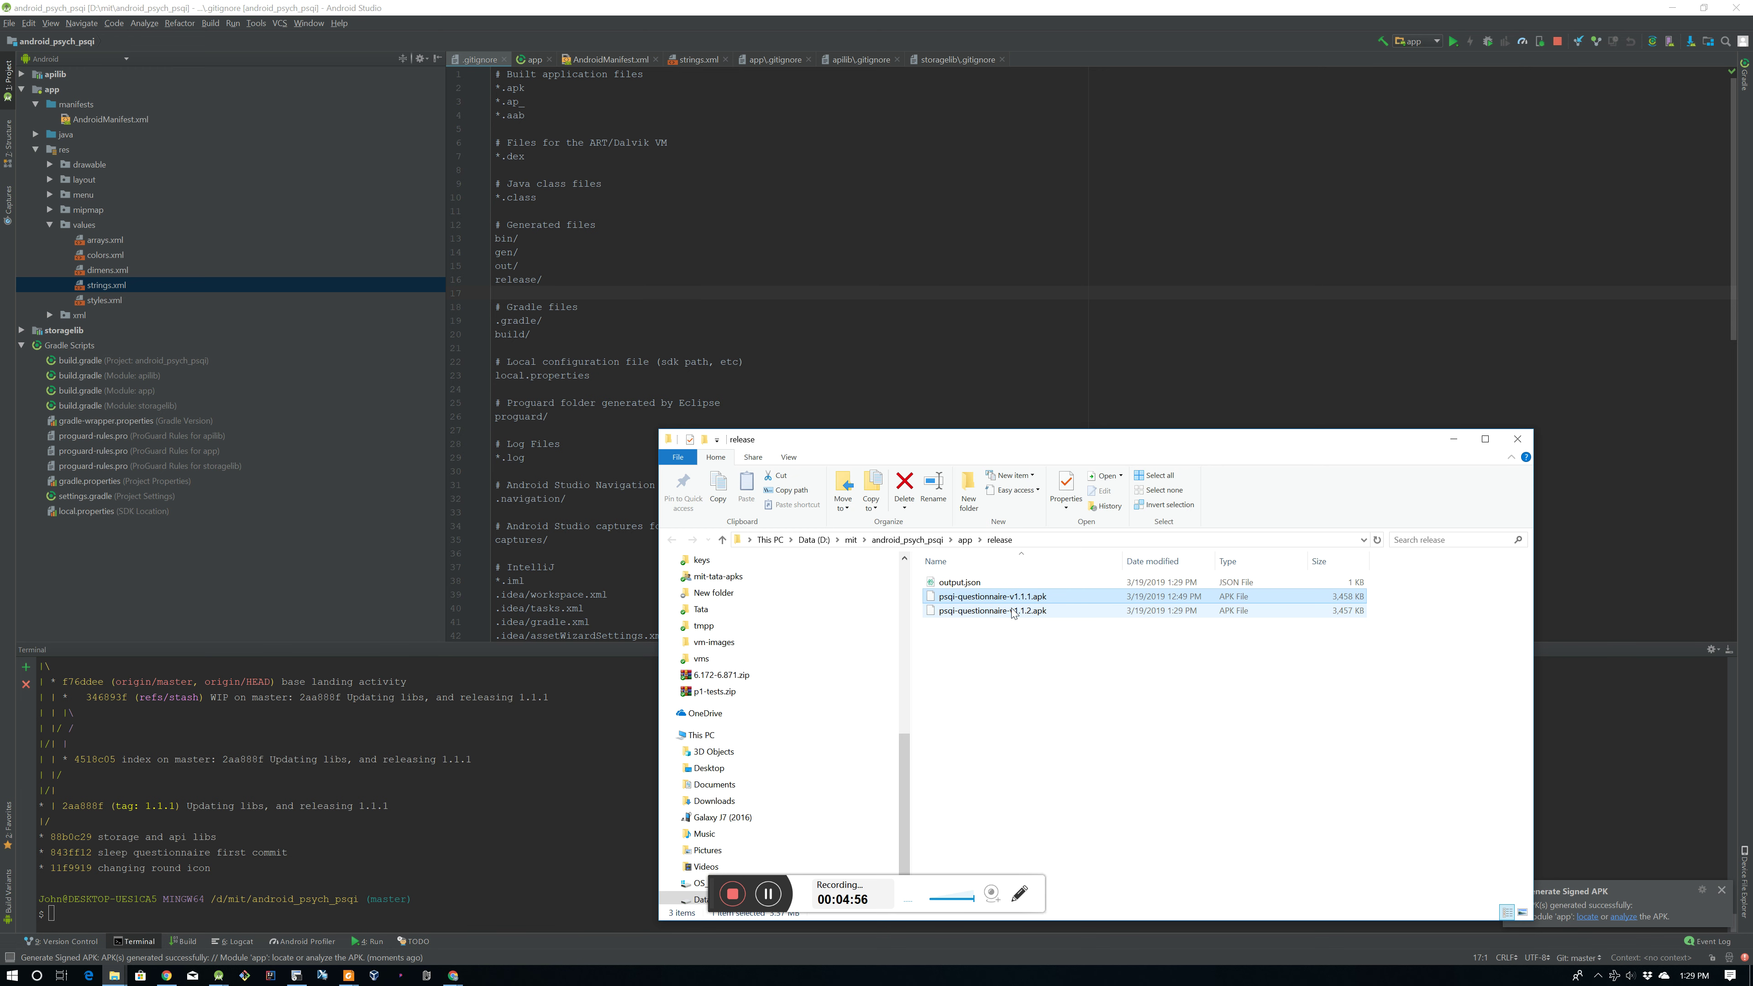
key(Delete)
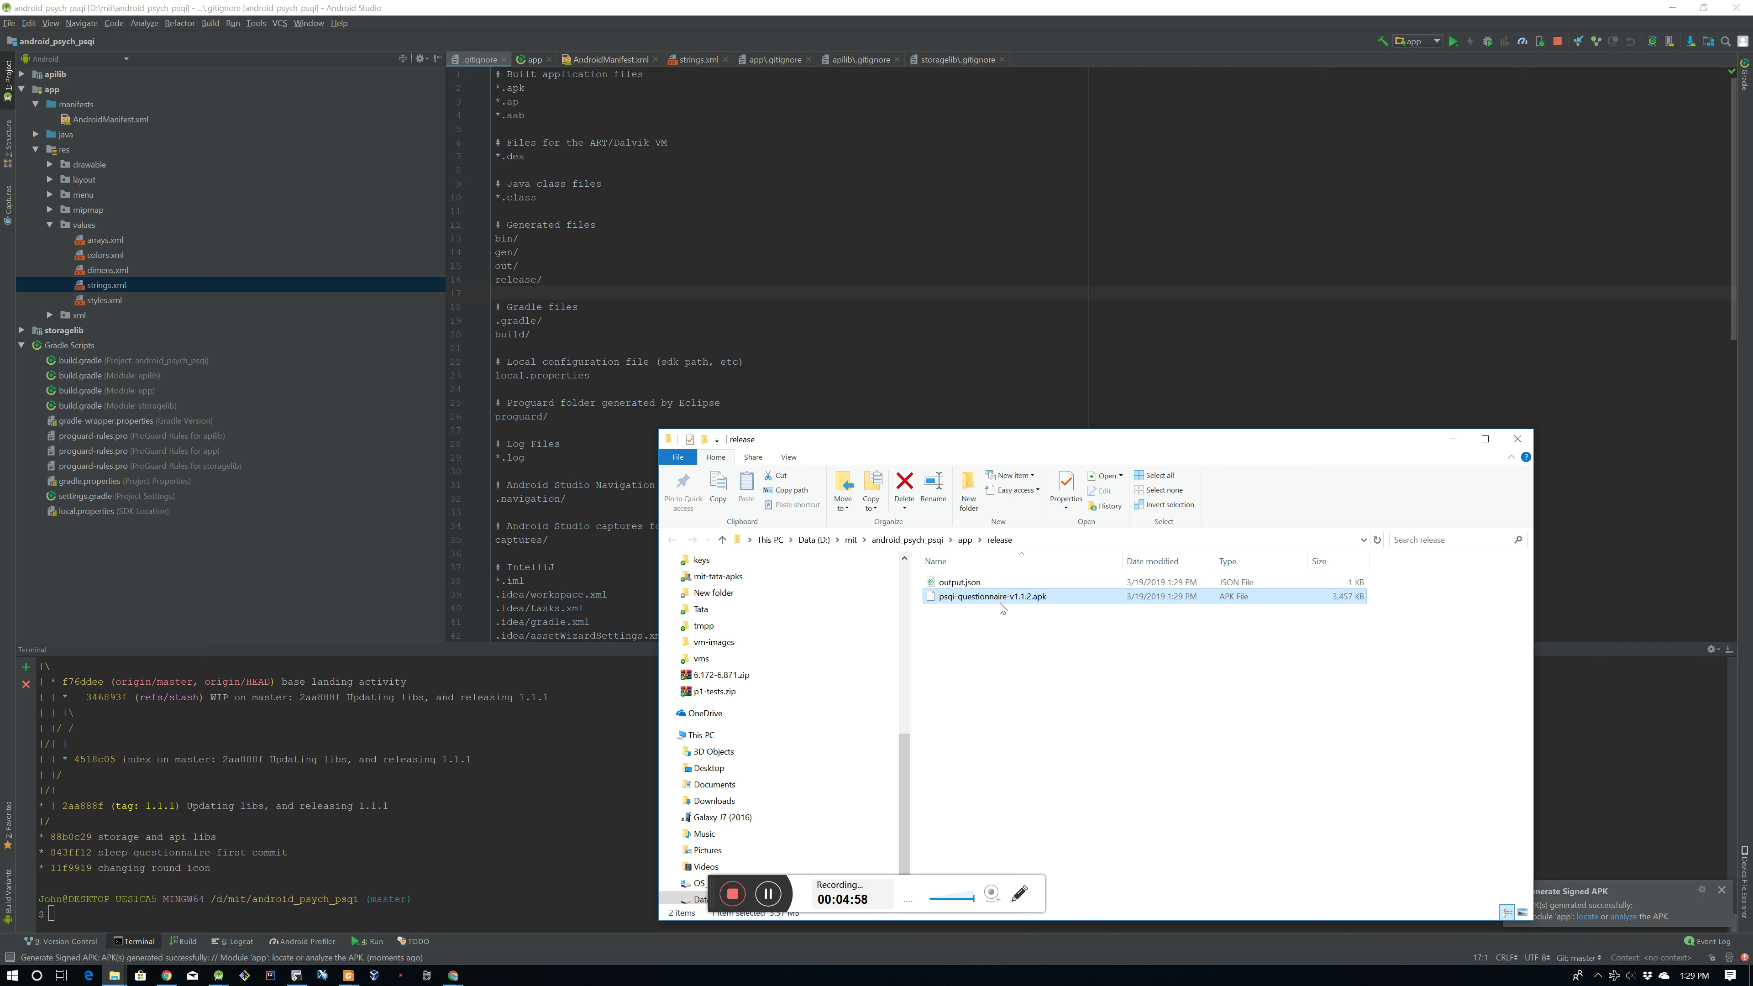
Step: Copy psqi-questionnaire-v1.1.2.apk into the Dropbox folder mit-tata-apks/diabetes-apks/1.1.2 and delete psqi-questionnaire-v1.1.1.apk there
click(739, 577)
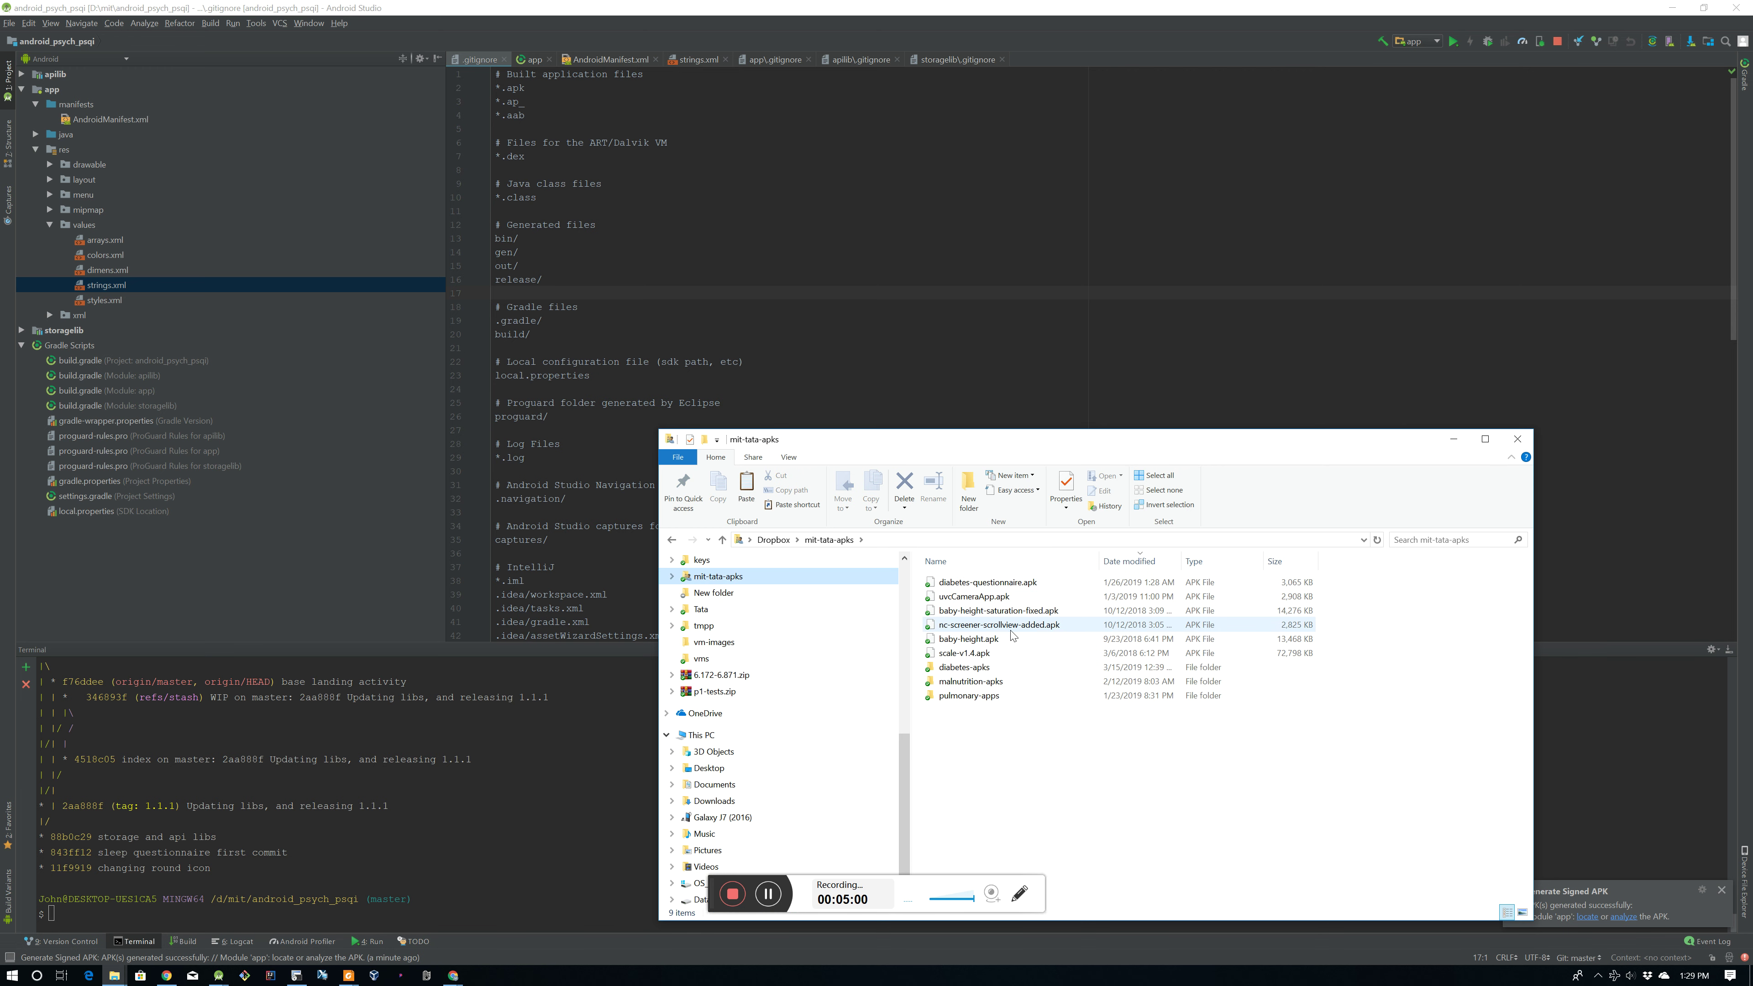
double_click(964, 667)
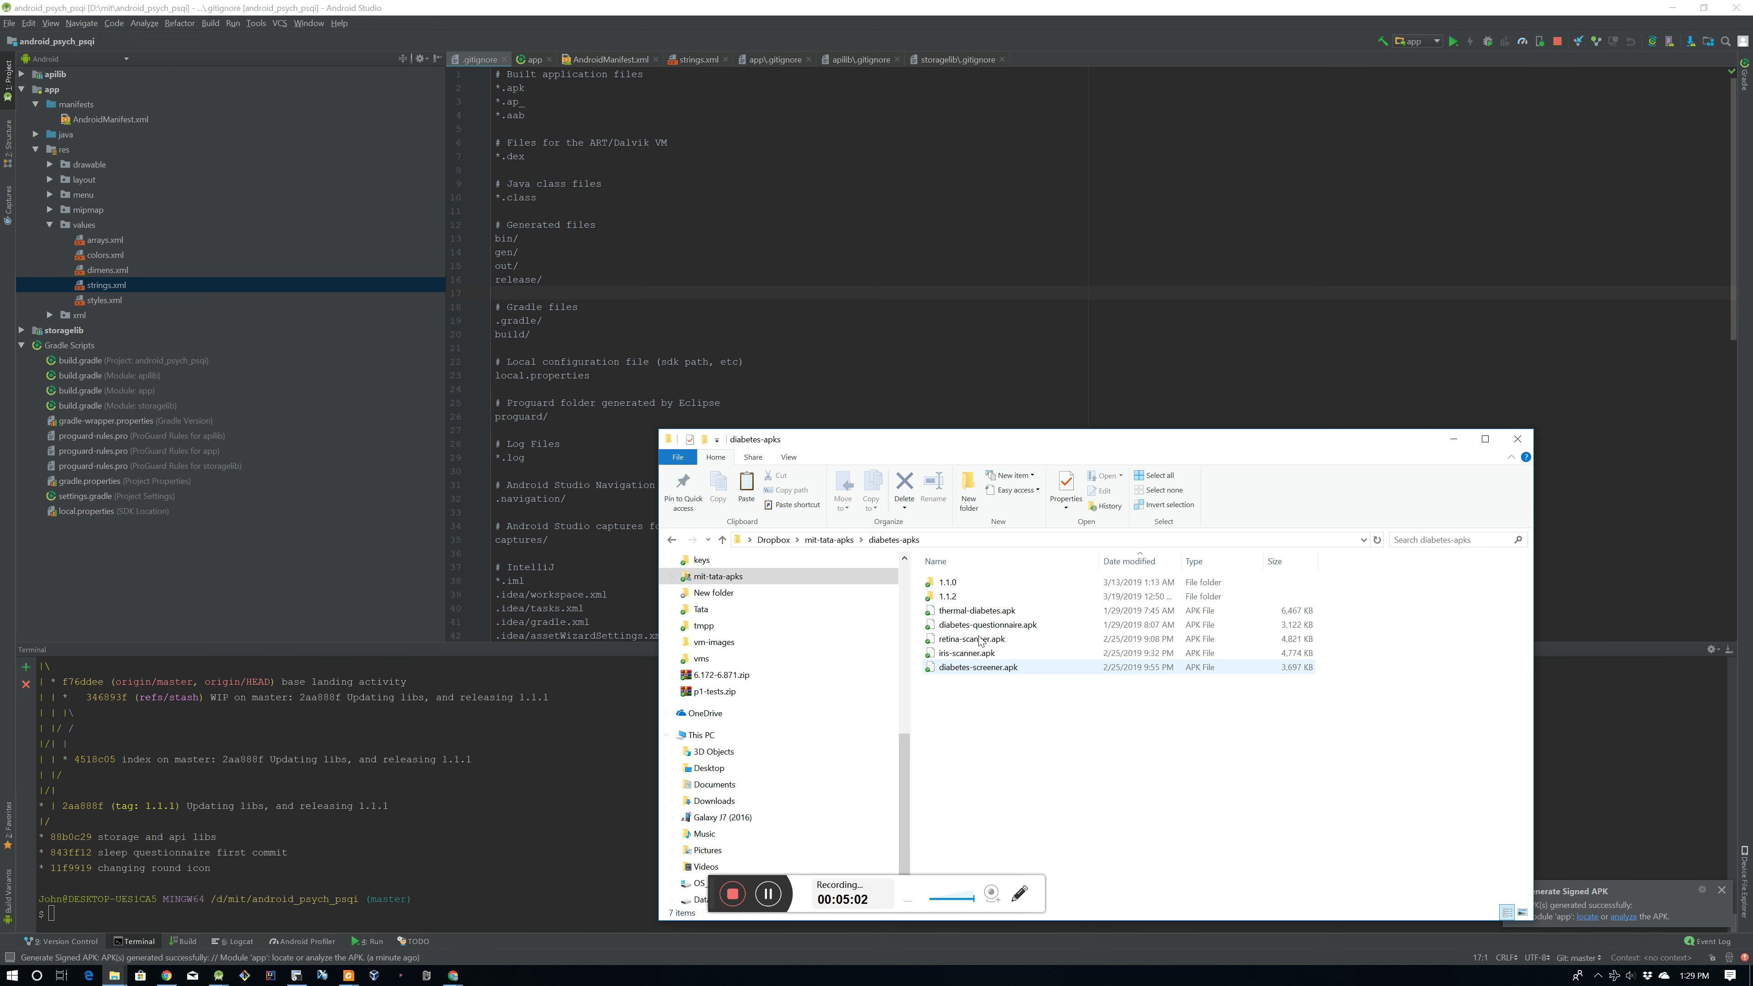
double_click(976, 594)
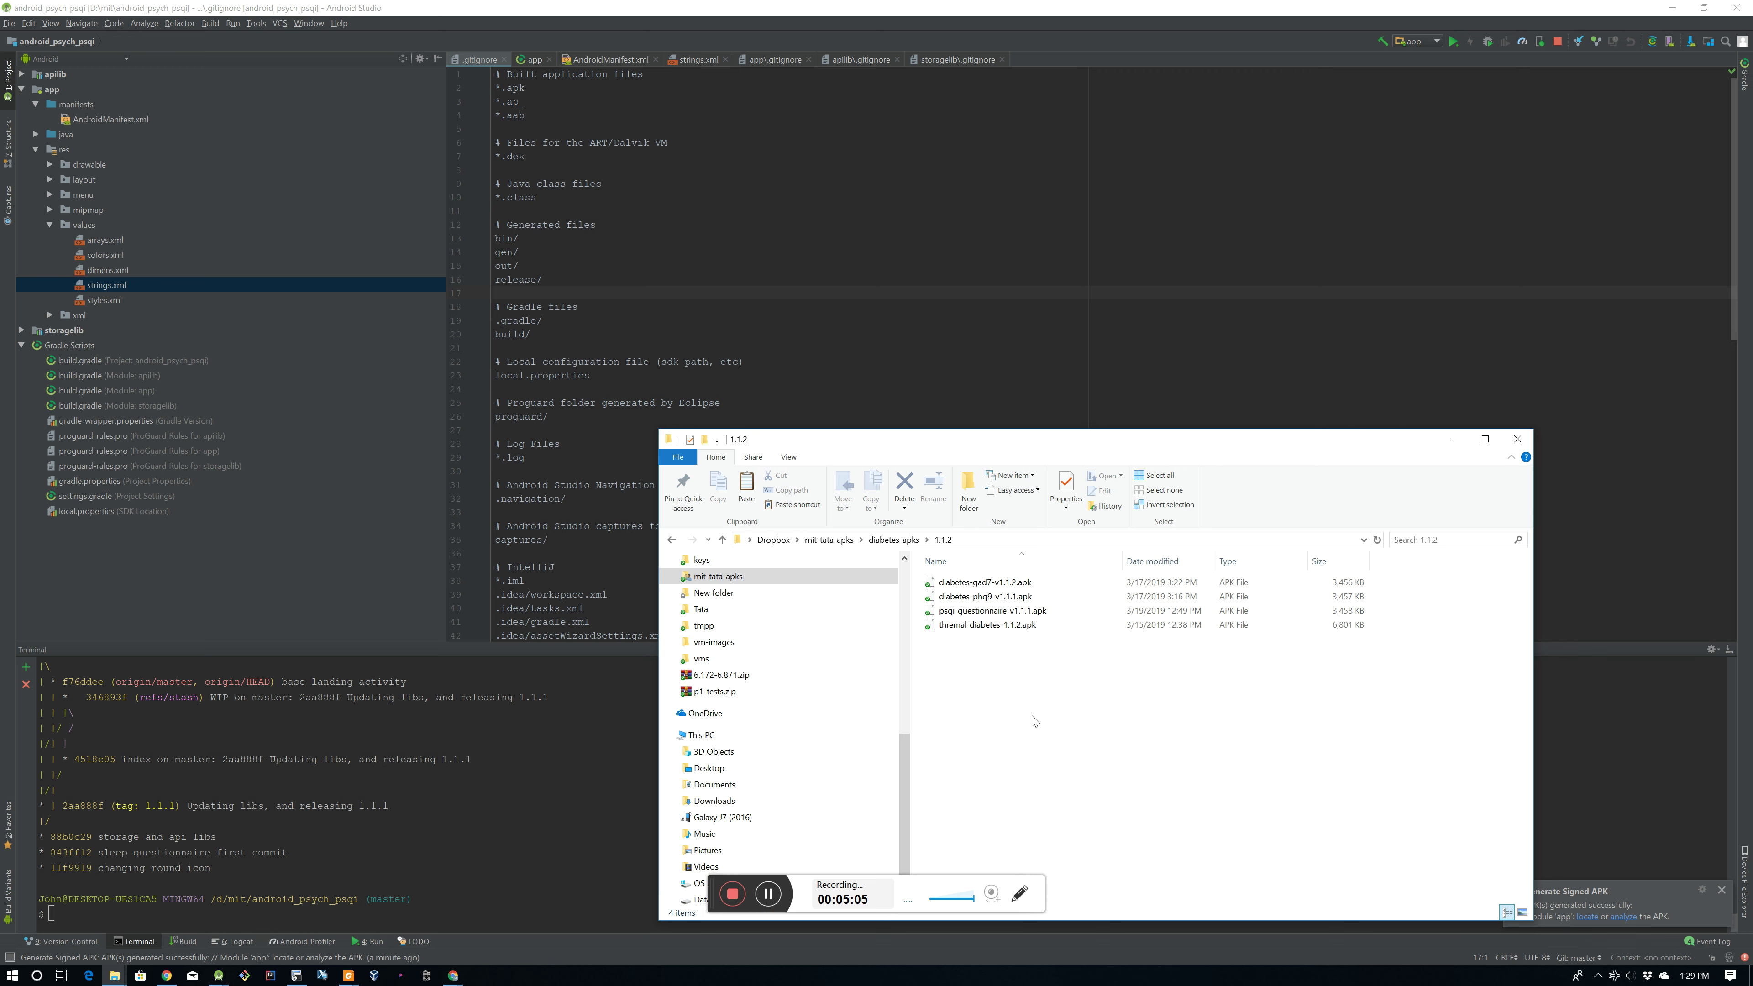
click(1018, 612)
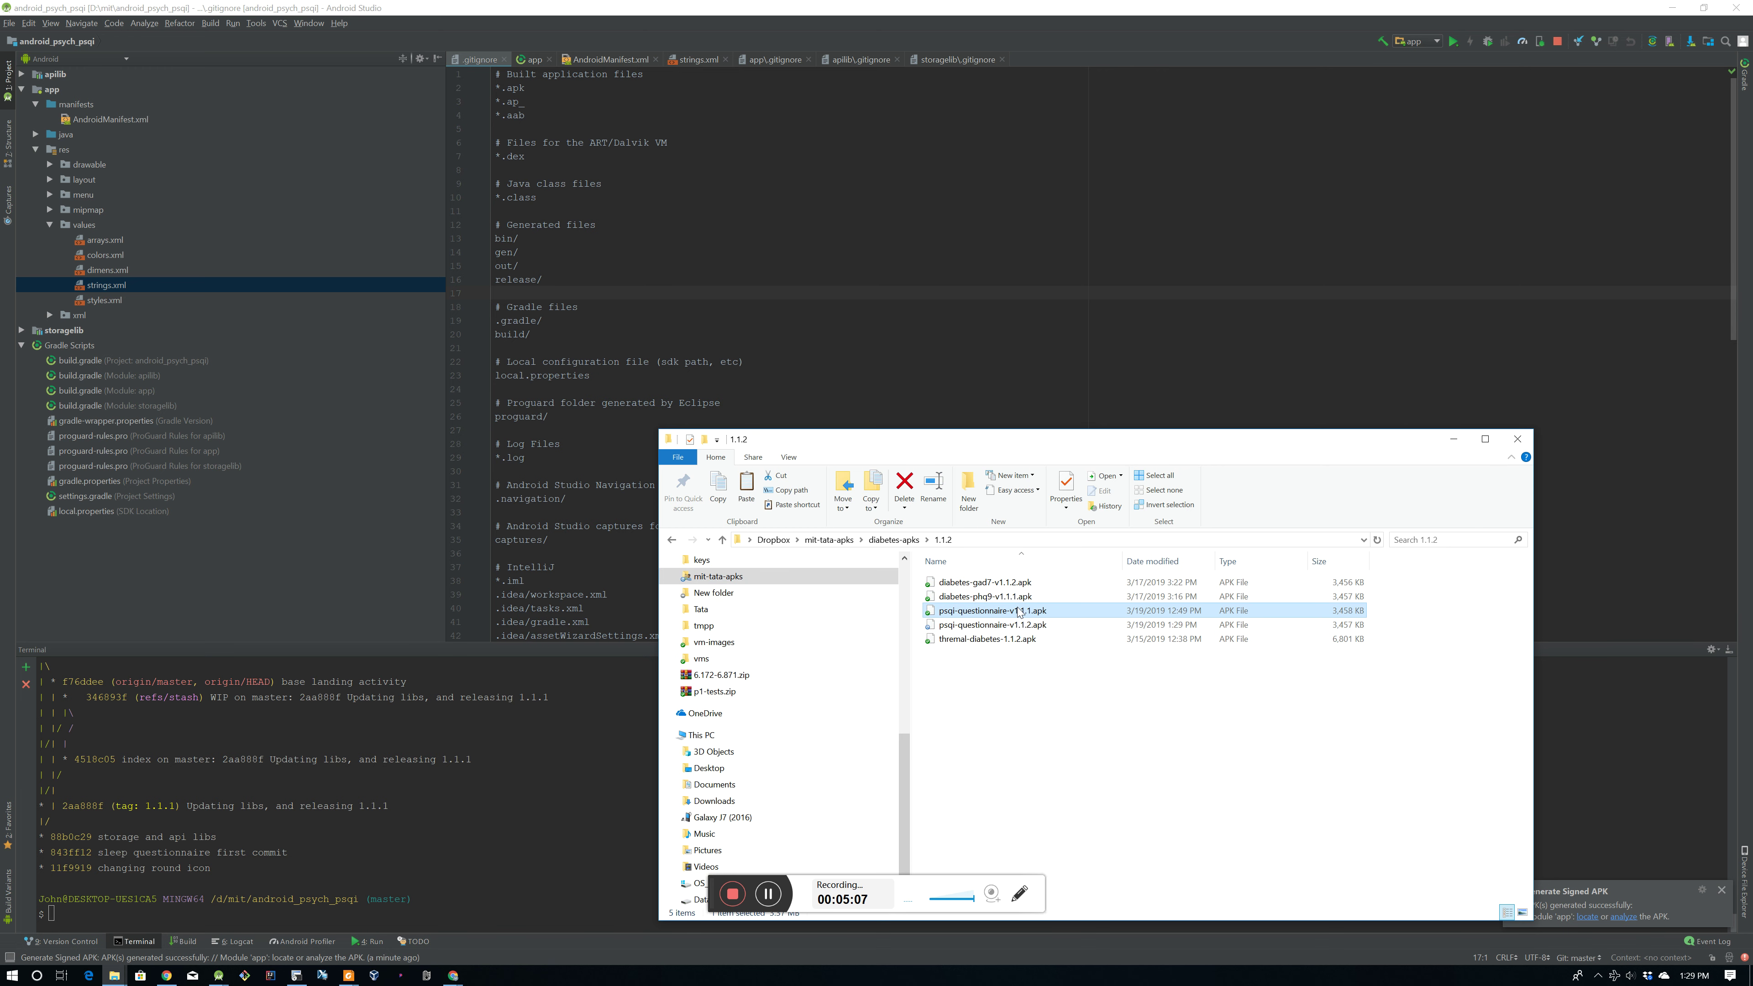
key(Delete)
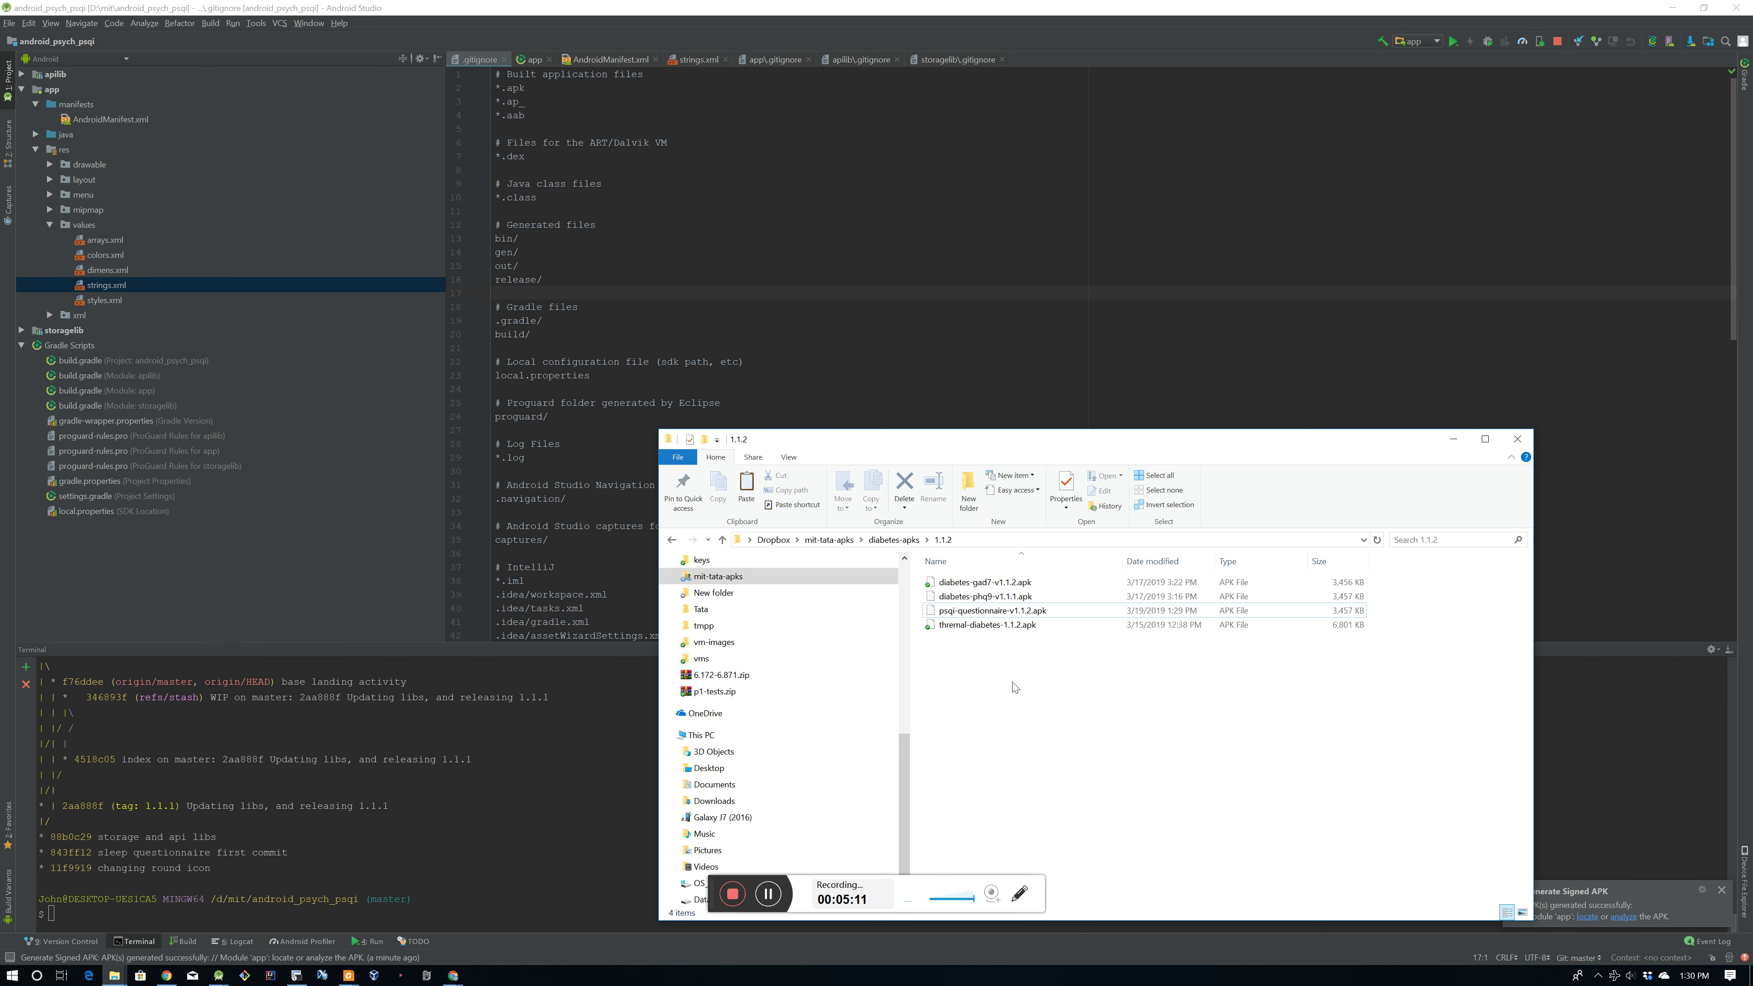
Step: Switch to Google Play Console in Chrome, search the application list for "psqi", and open the PSQI Questionnaire app
key(alt+Tab)
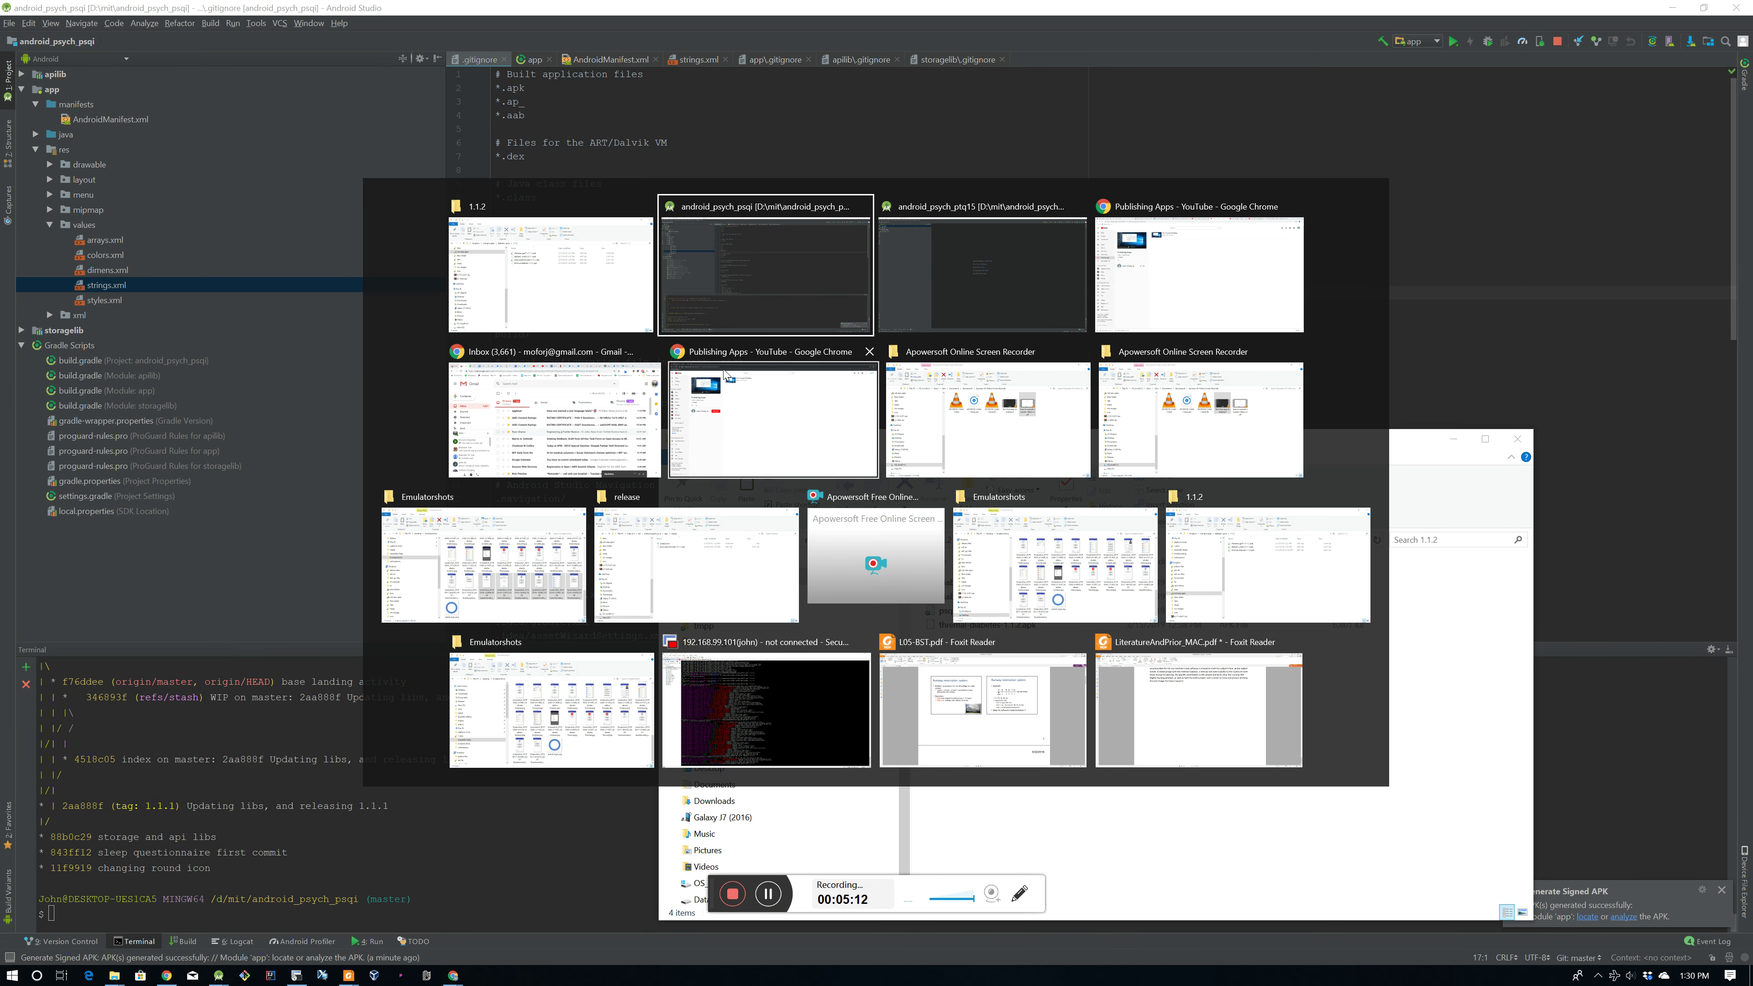
click(1228, 242)
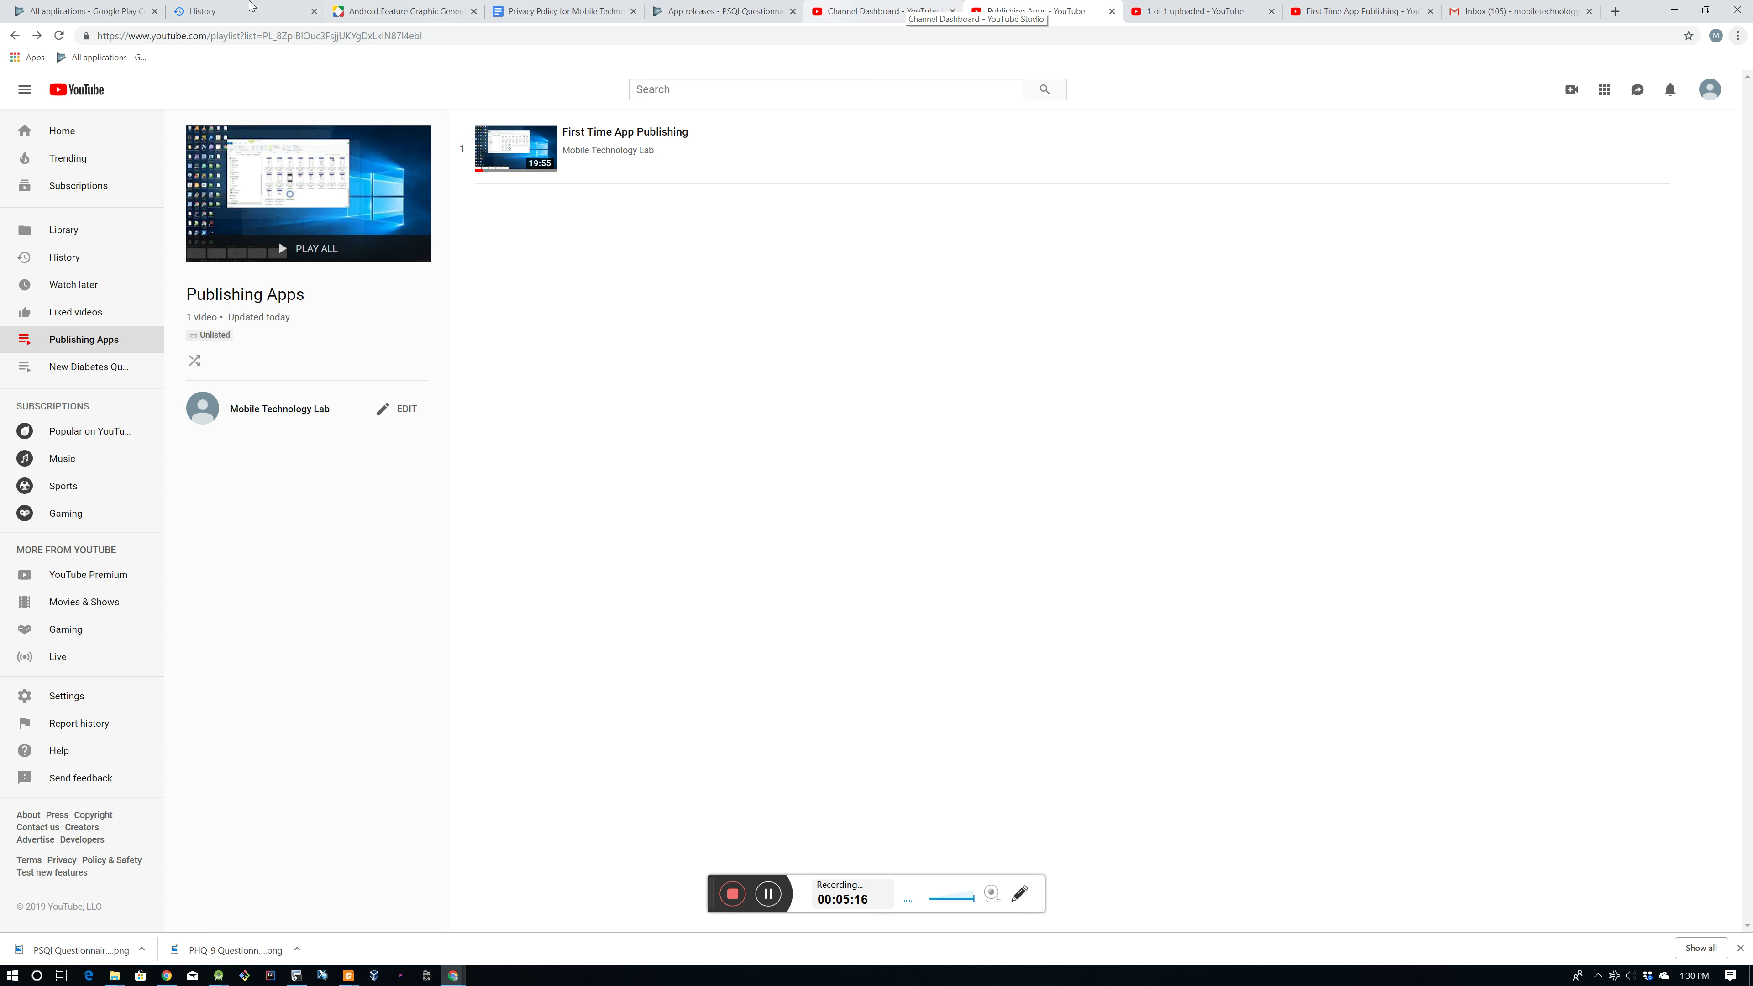
click(78, 7)
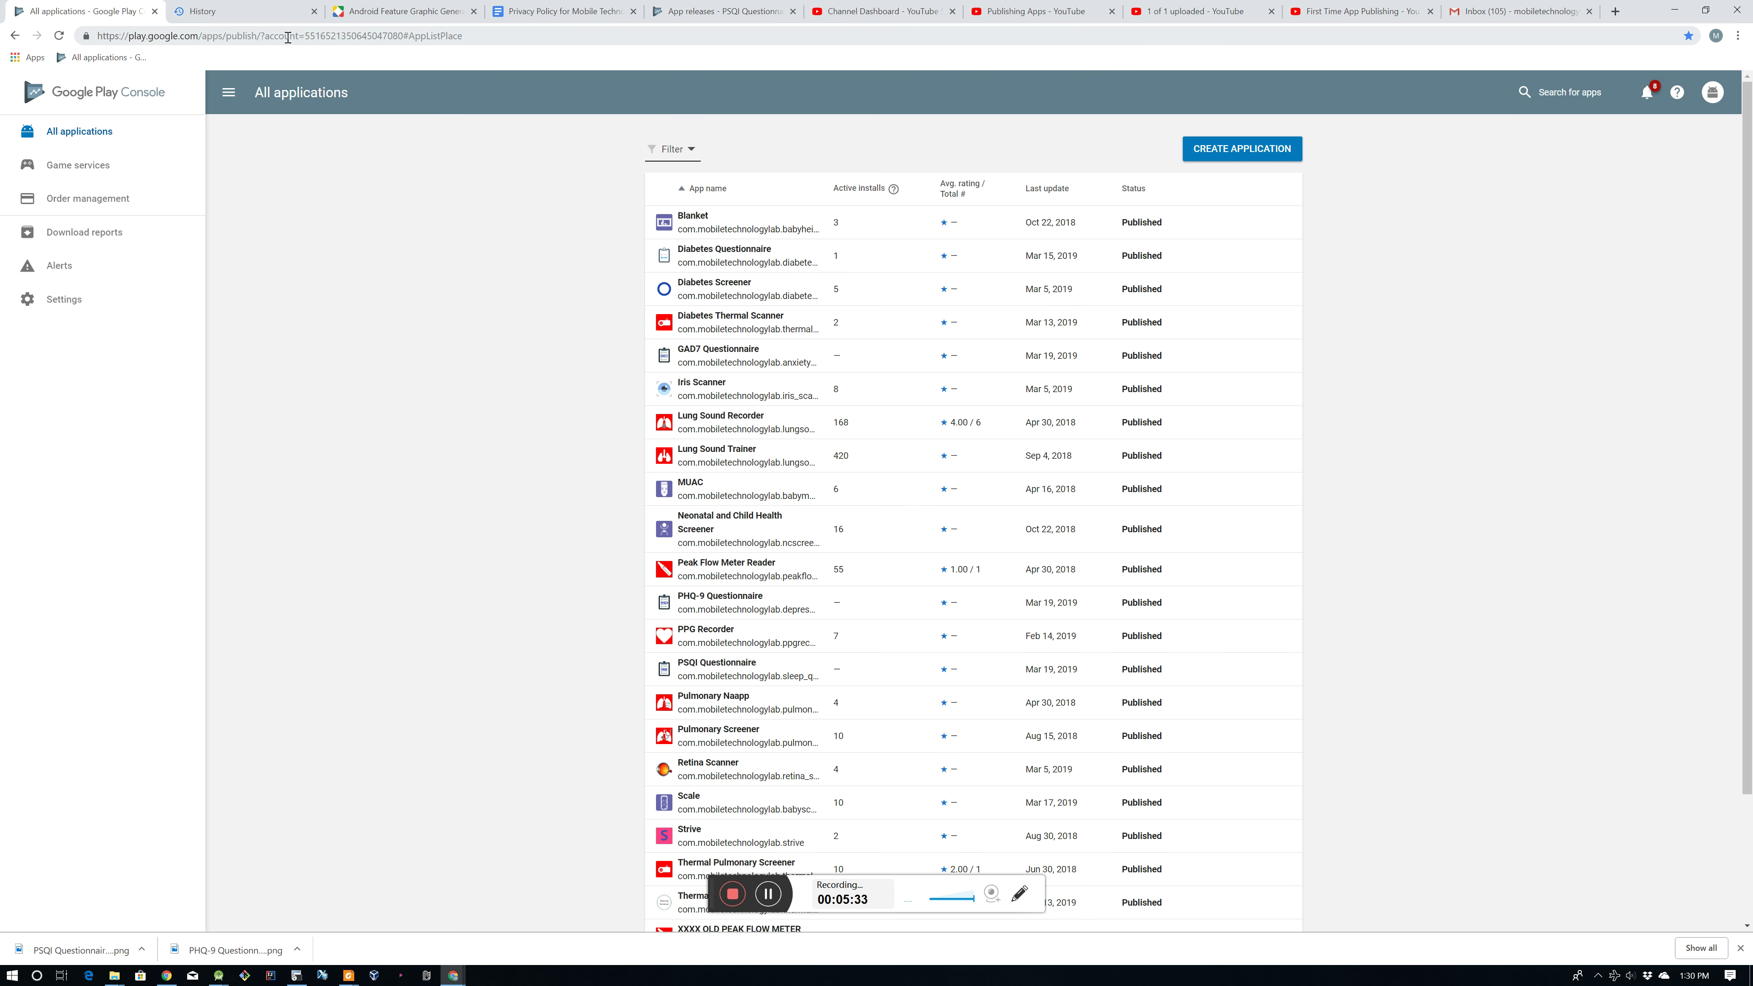
click(1715, 35)
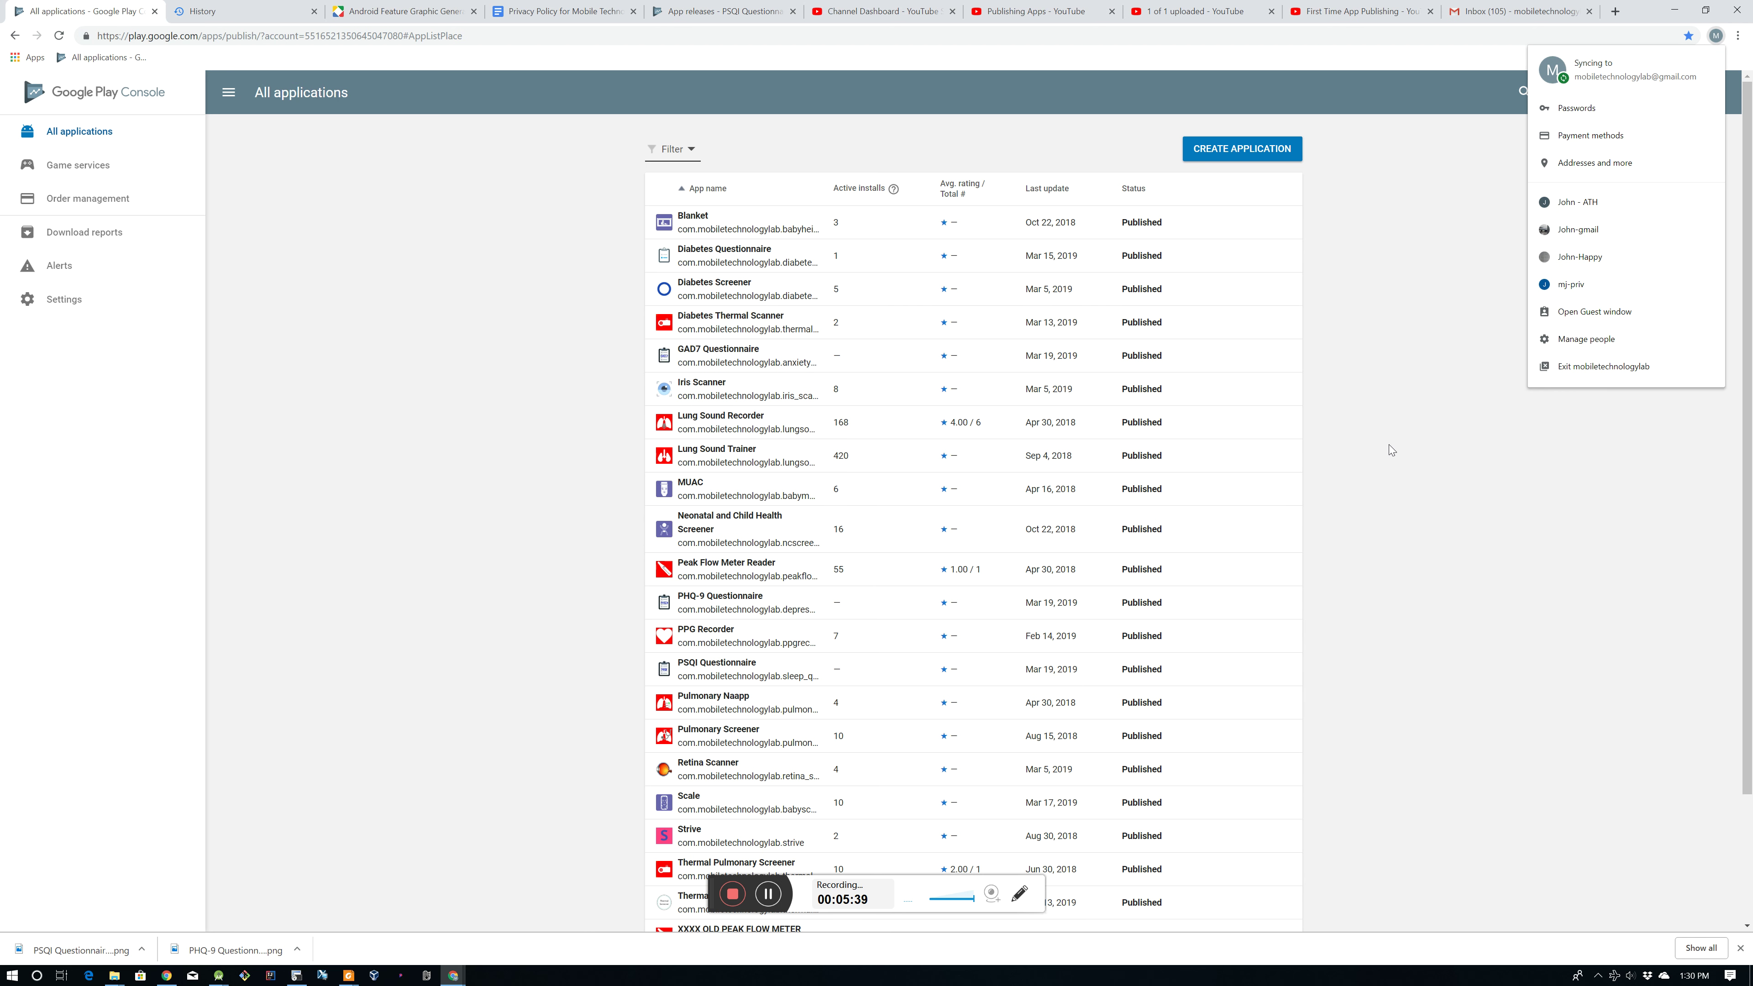
click(1401, 430)
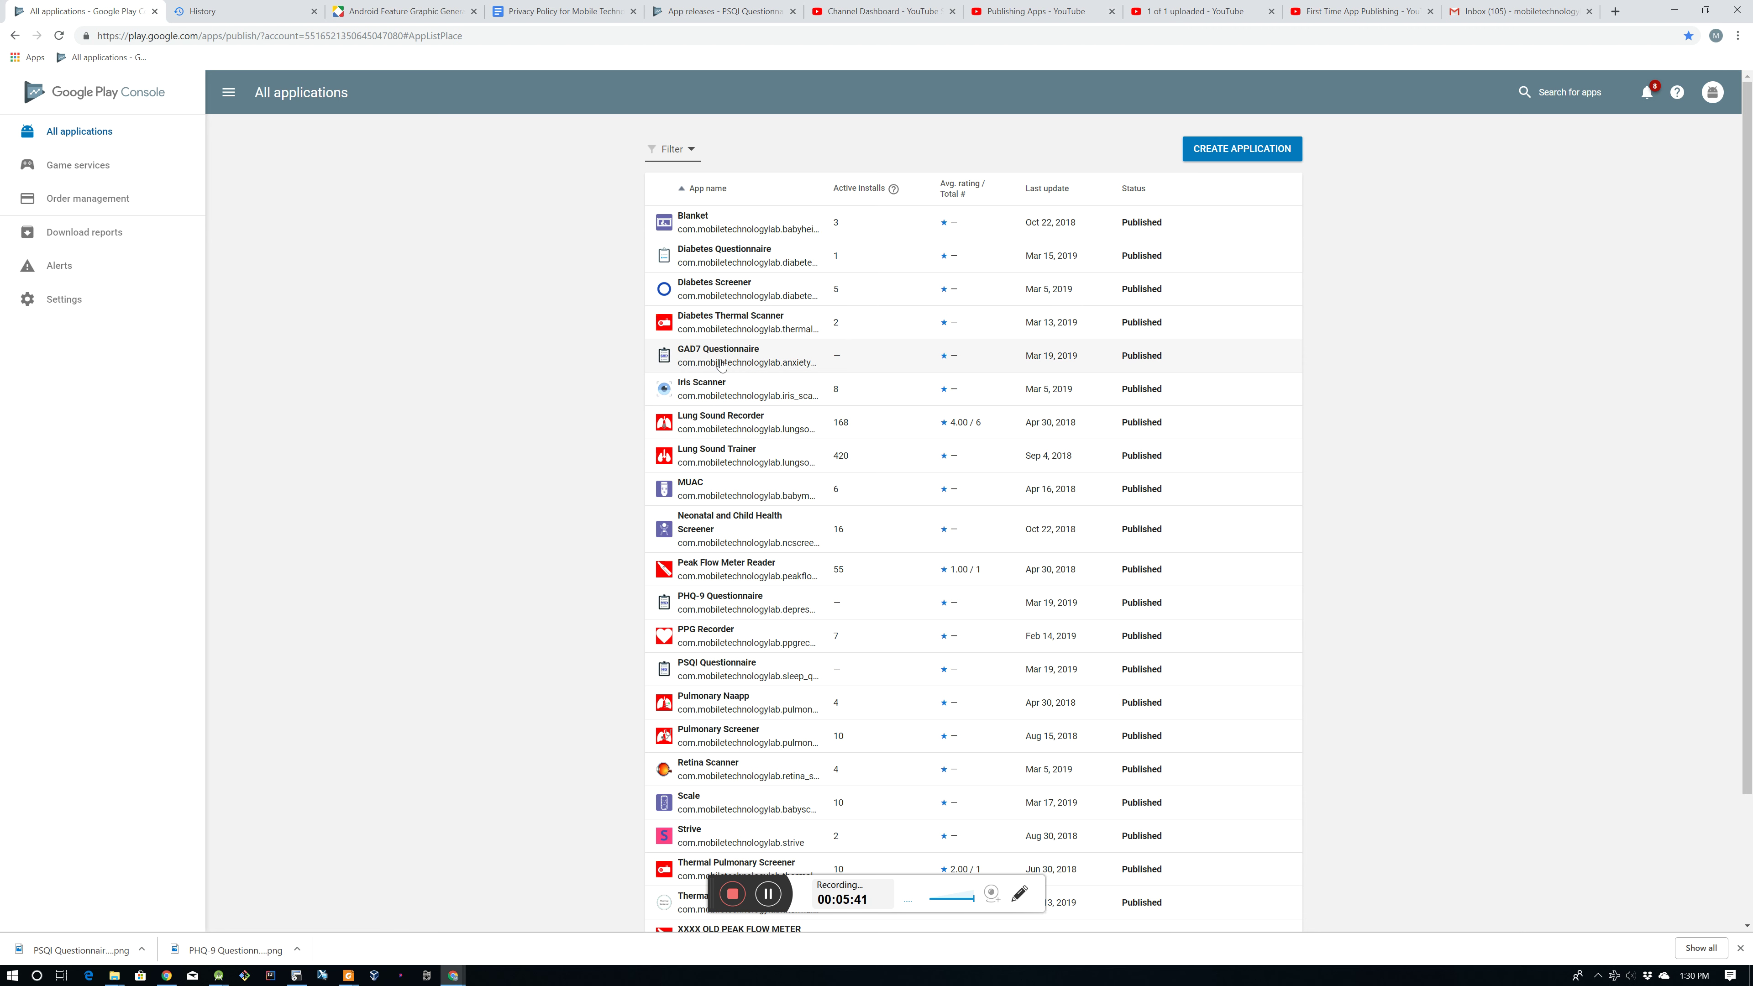
key(ctrl+f)
text(psq)
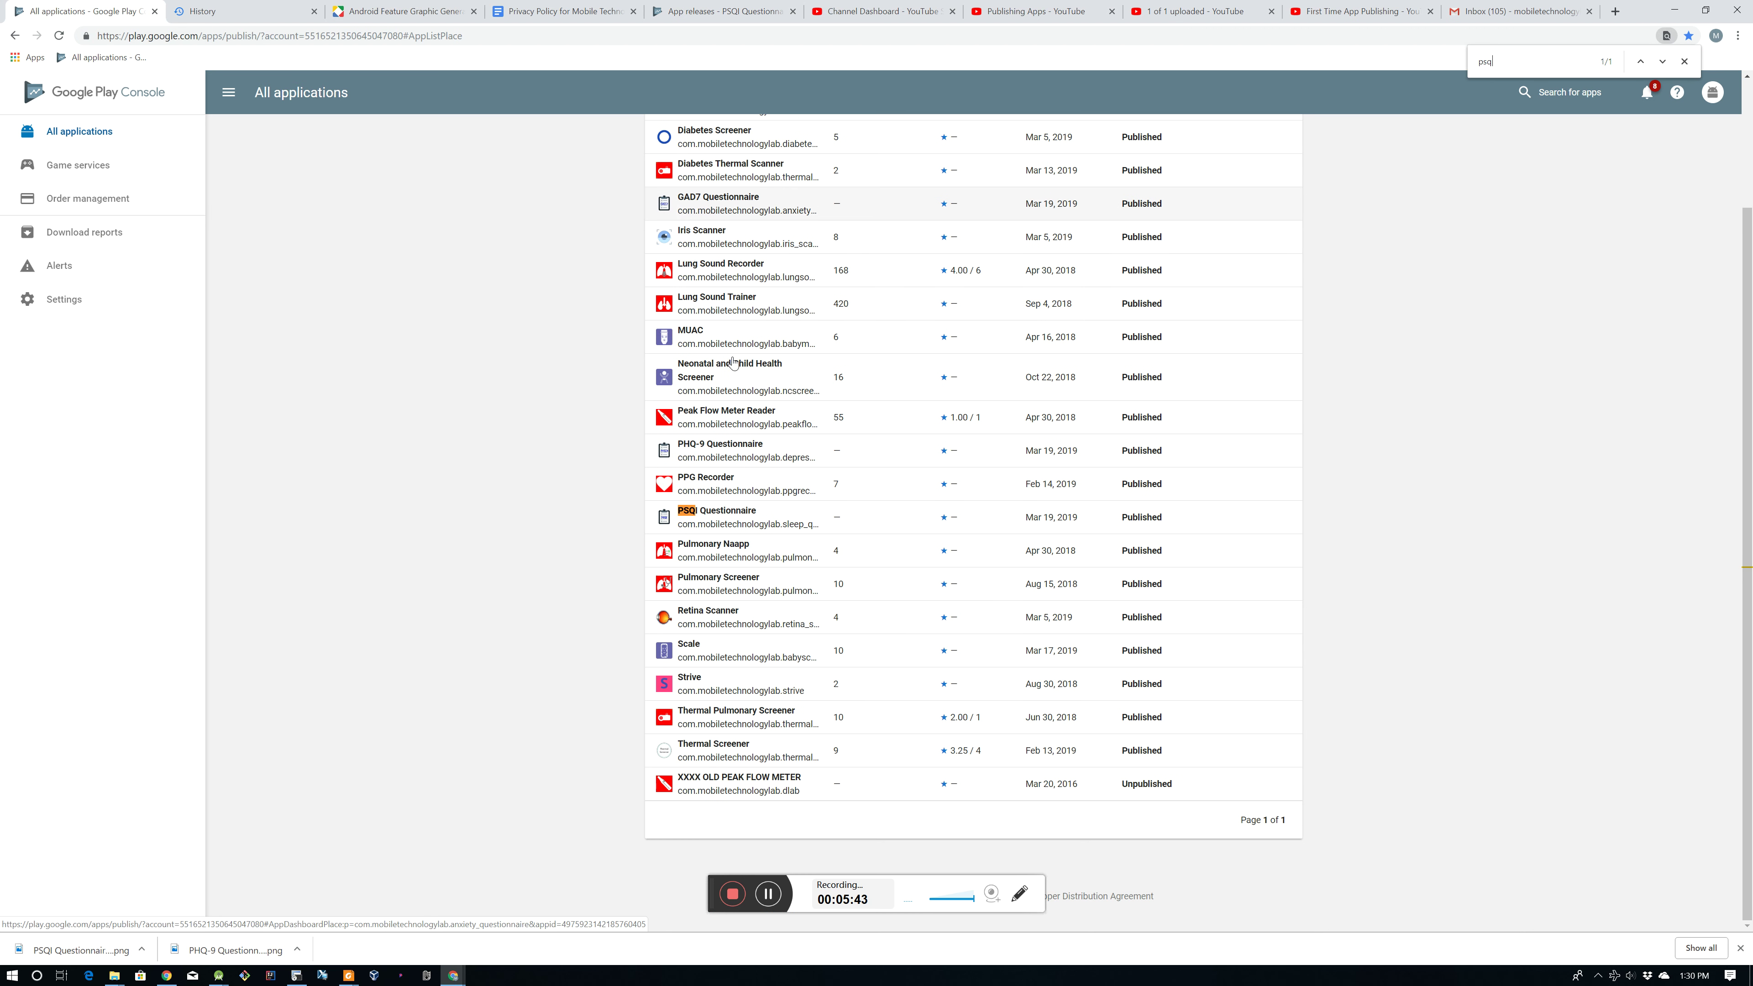
text(i)
click(781, 519)
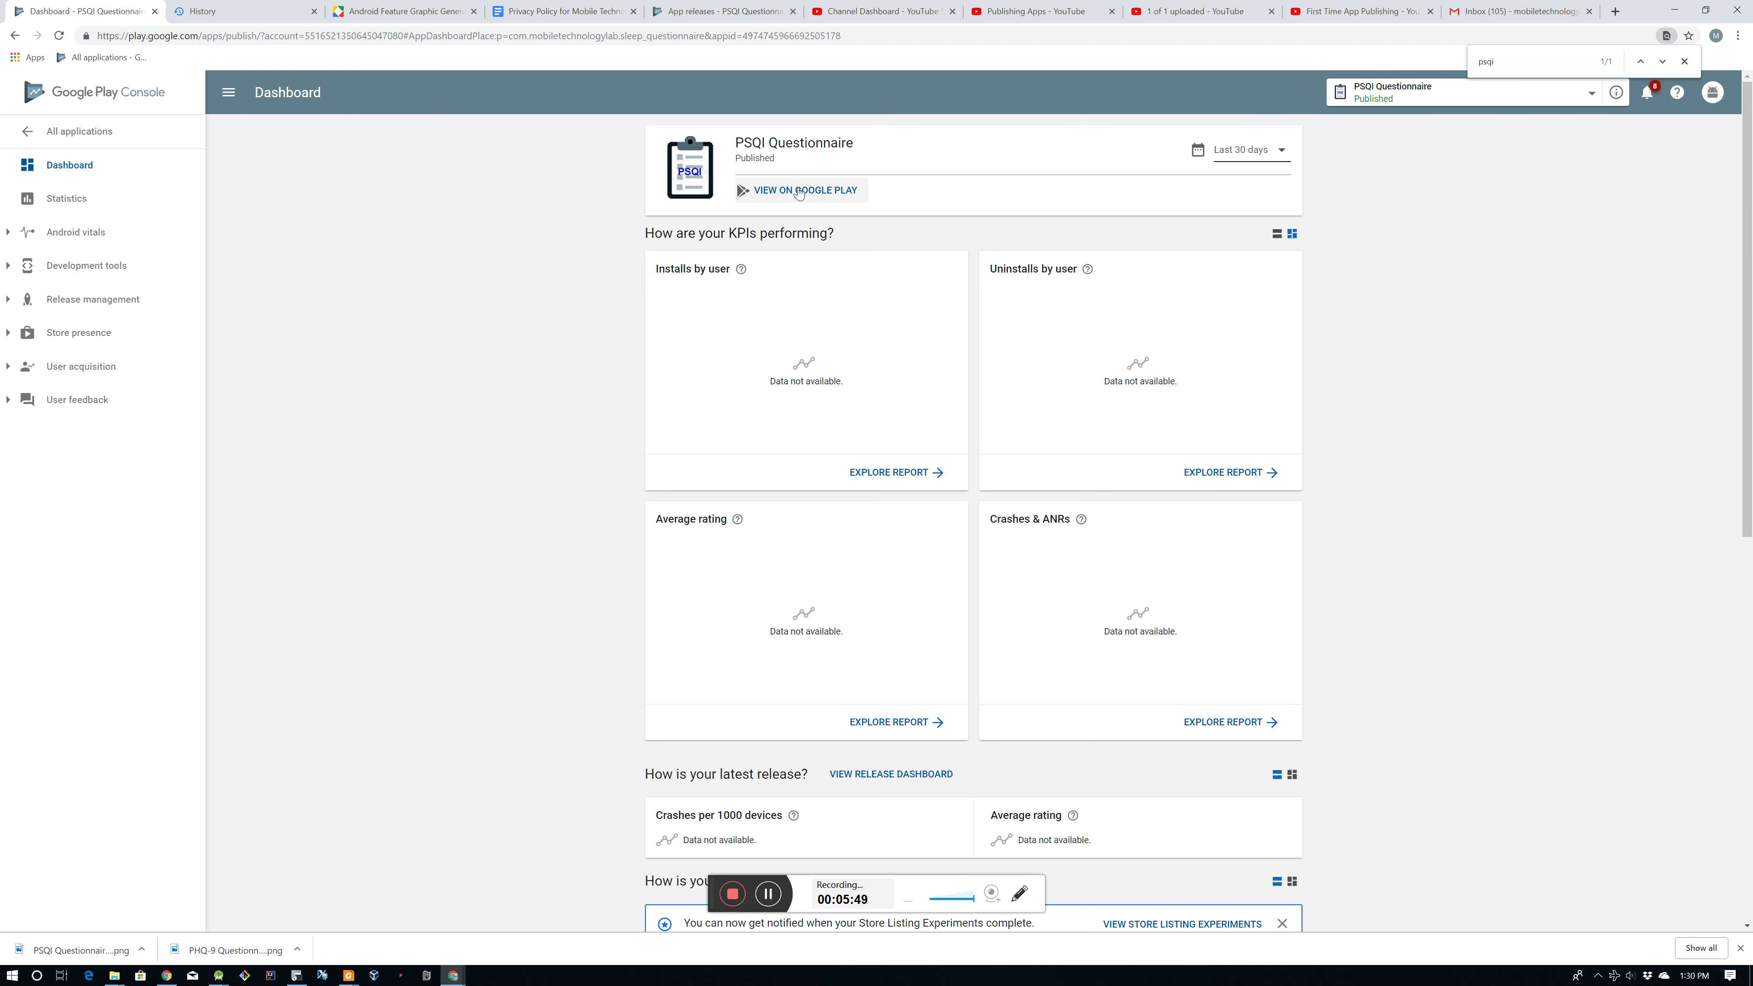
Step: Check the app's public Google Play page, close it, and look through the reports on the app's dashboard
click(798, 192)
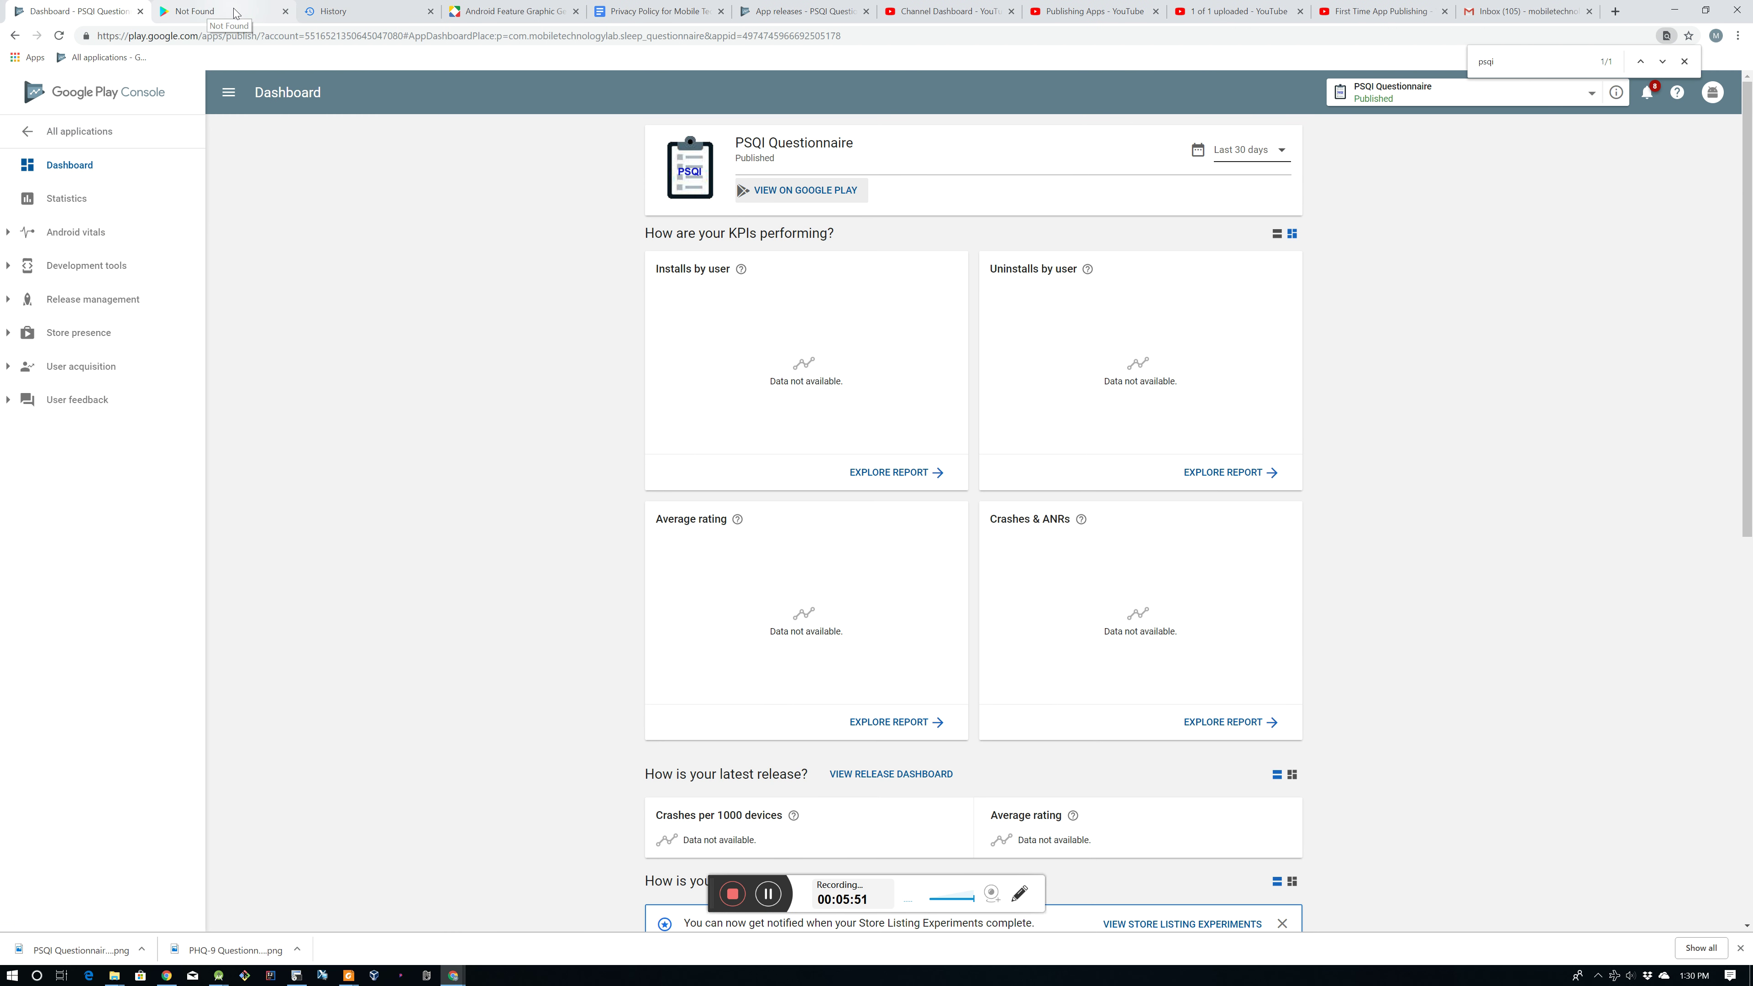
click(268, 13)
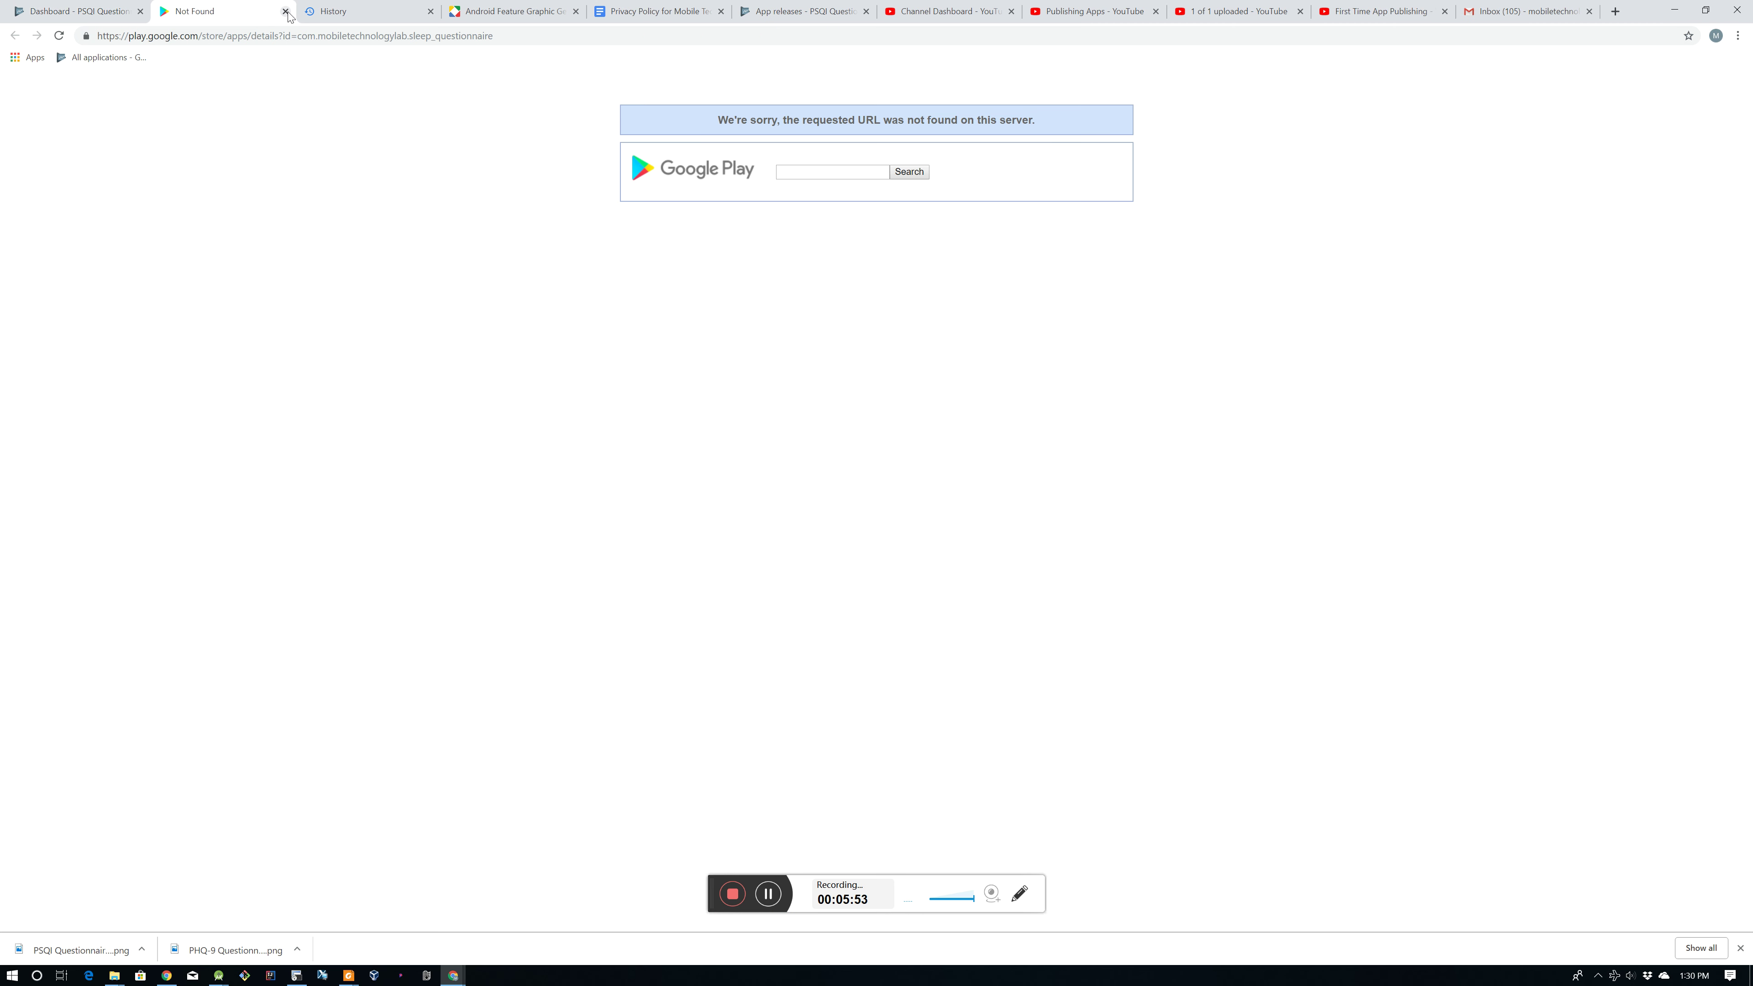
click(285, 12)
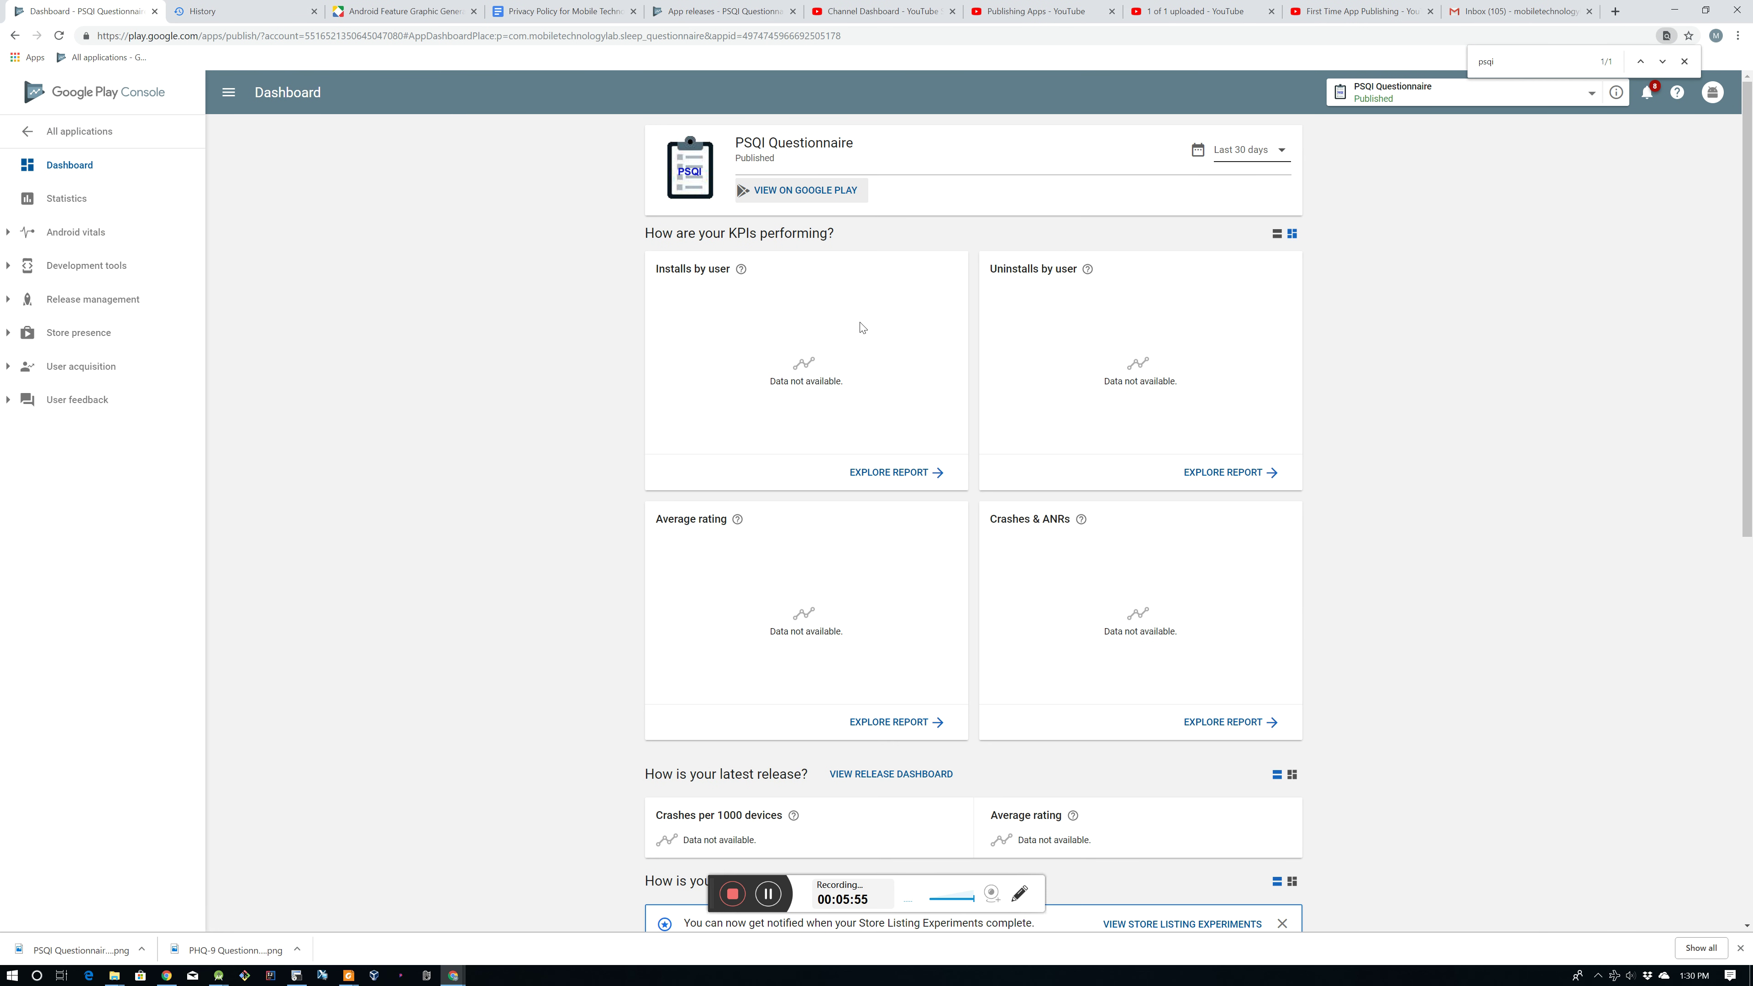
scroll(973, 550, down, 5)
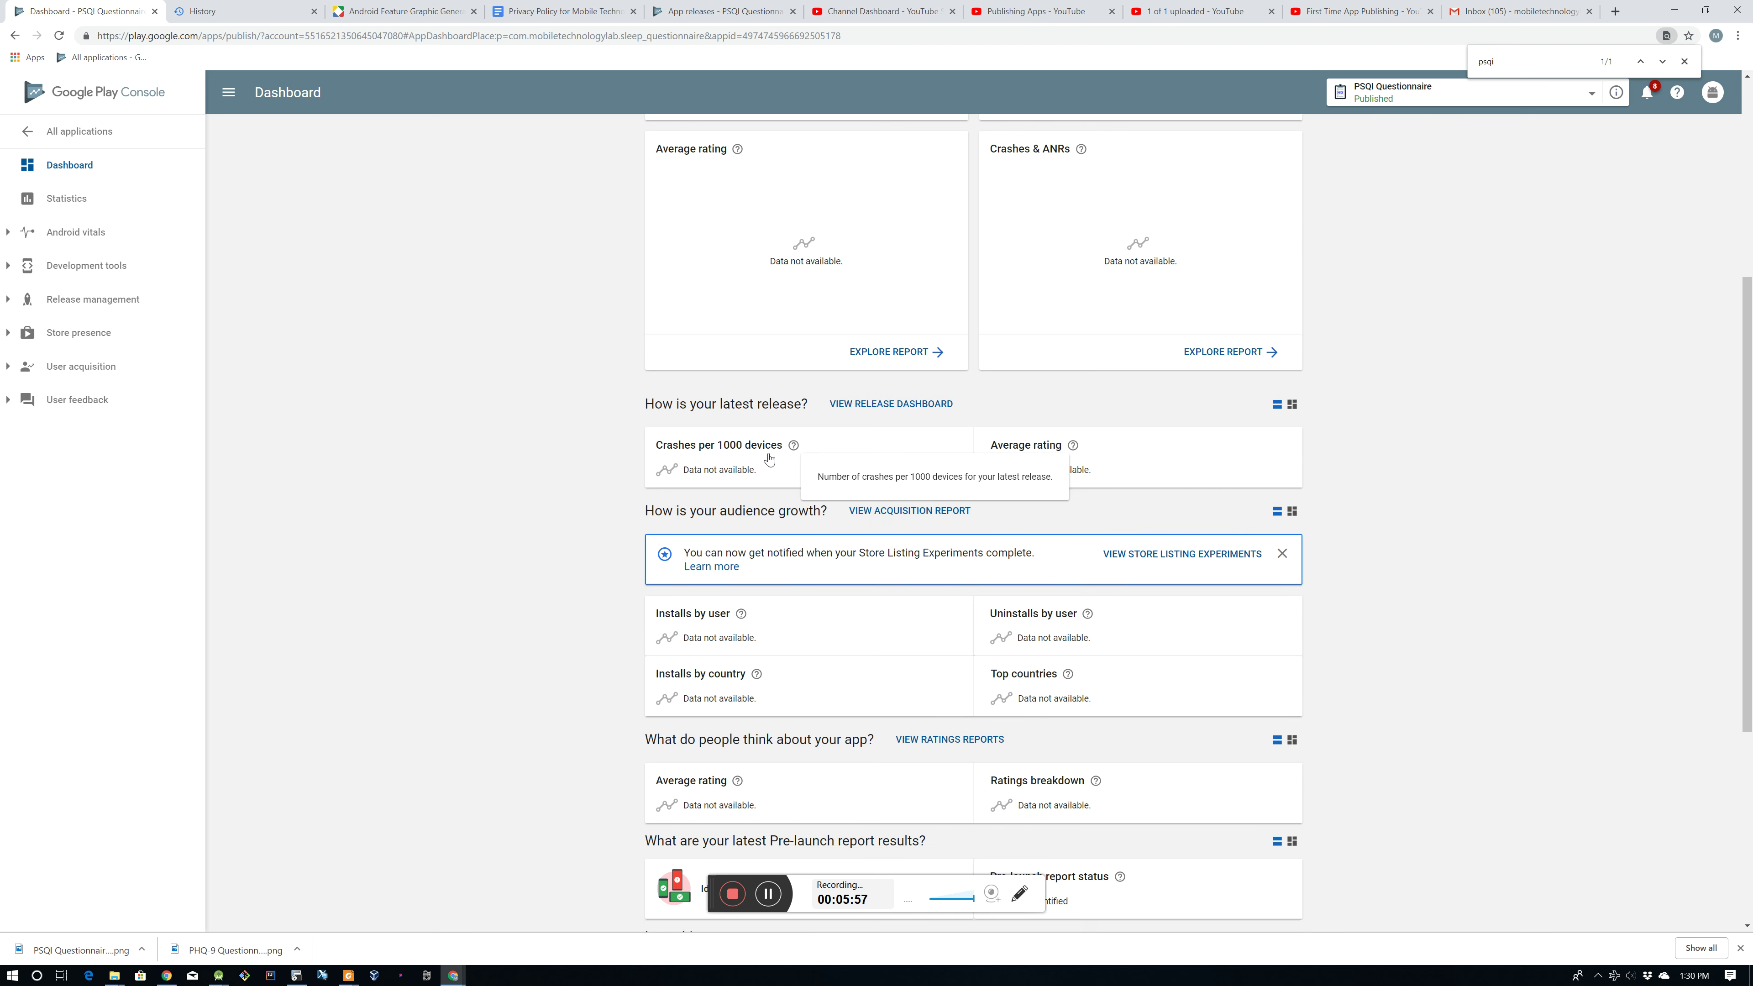
scroll(753, 459, up, 5)
scroll(890, 402, down, 5)
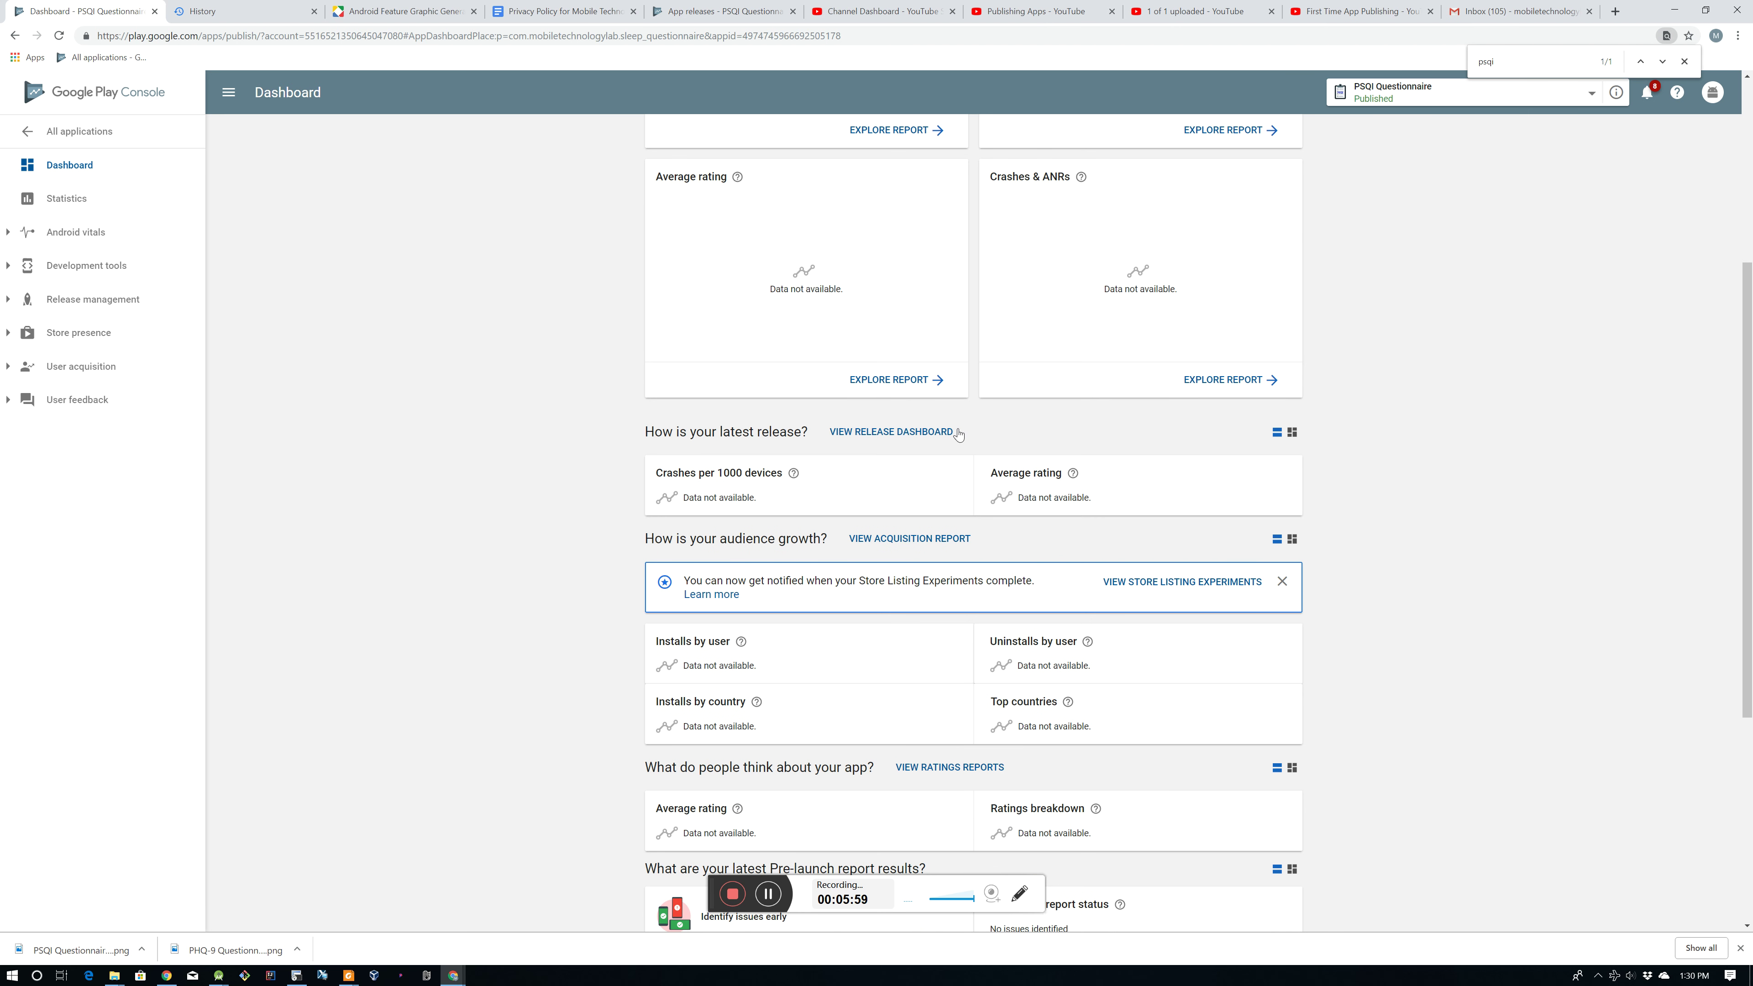
scroll(568, 617, down, 5)
scroll(569, 614, down, 1)
scroll(588, 629, up, 11)
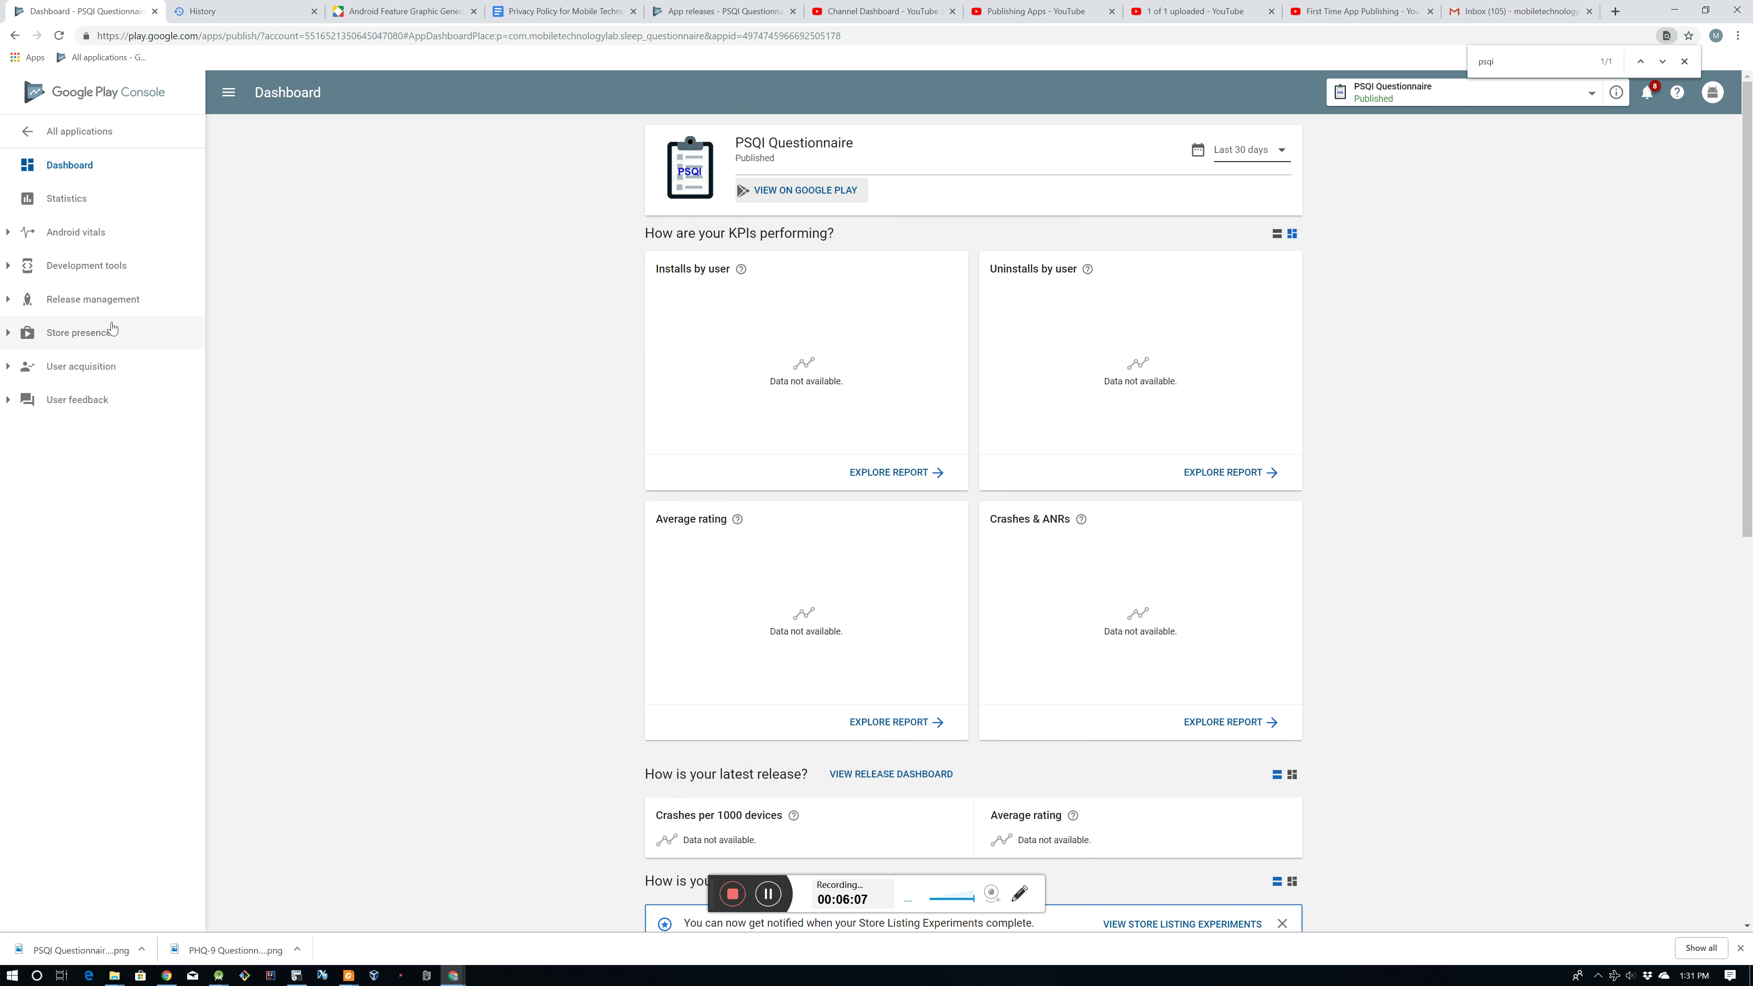
Step: Open the management page of the Beta open track in the app releases of PSQI Questionnaire
click(107, 304)
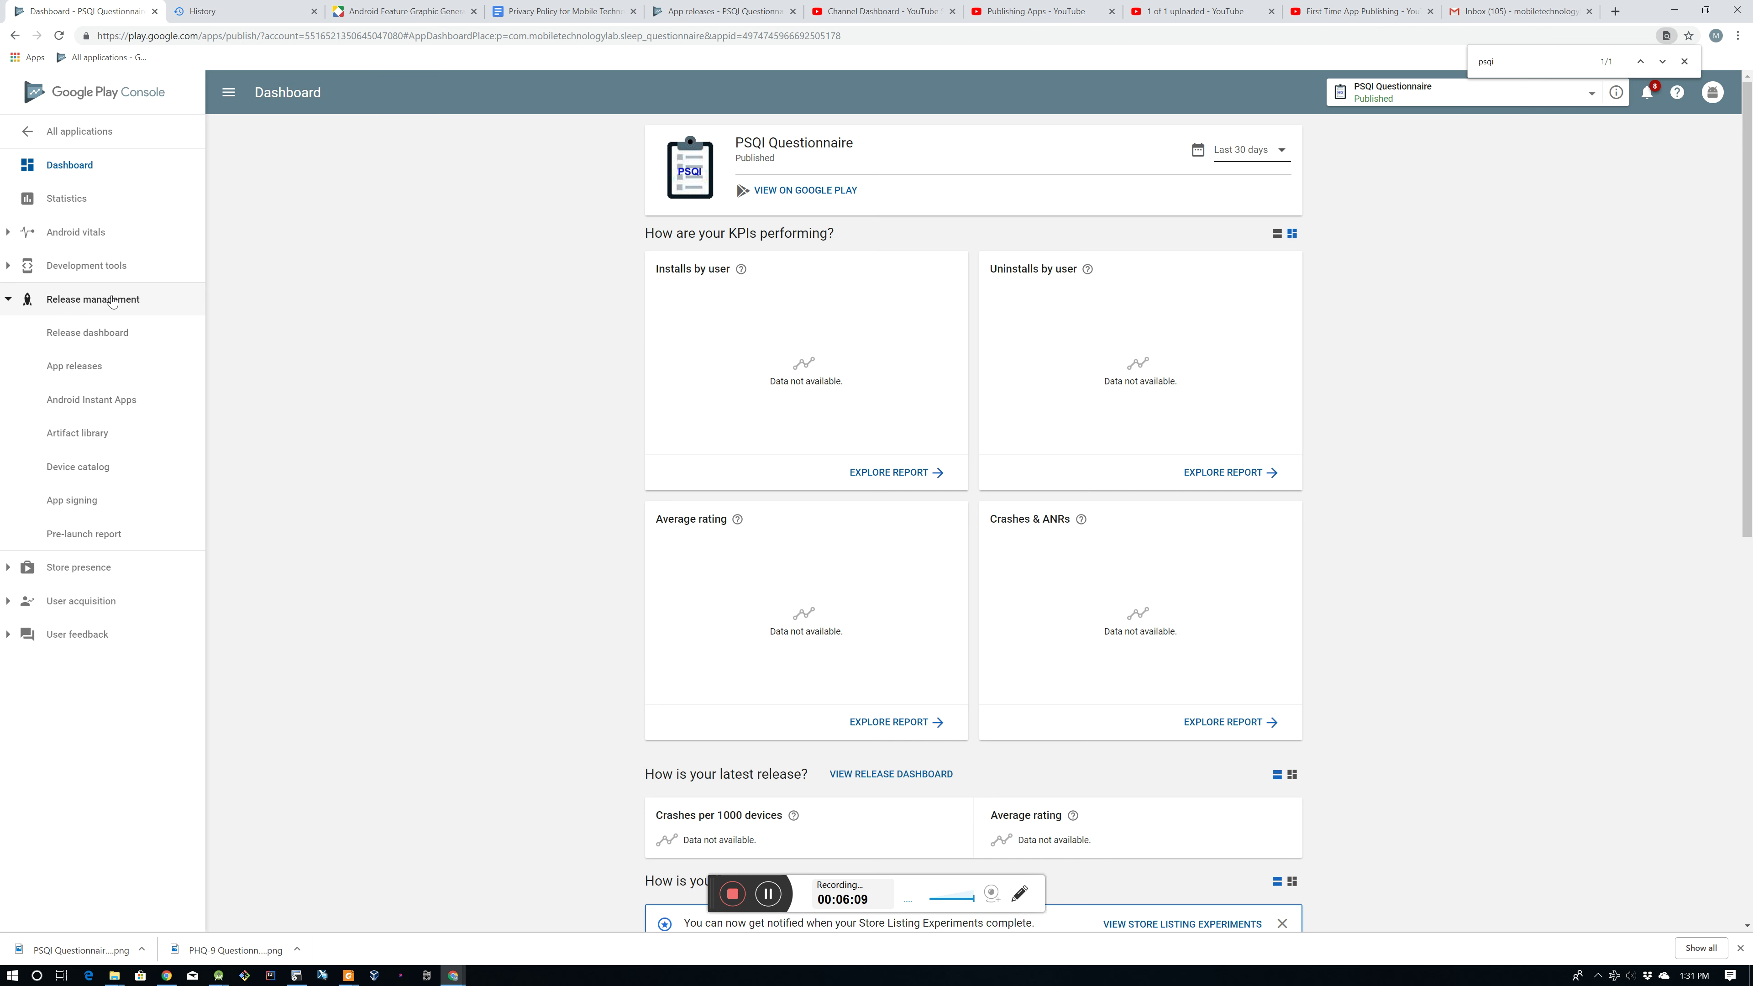
click(94, 368)
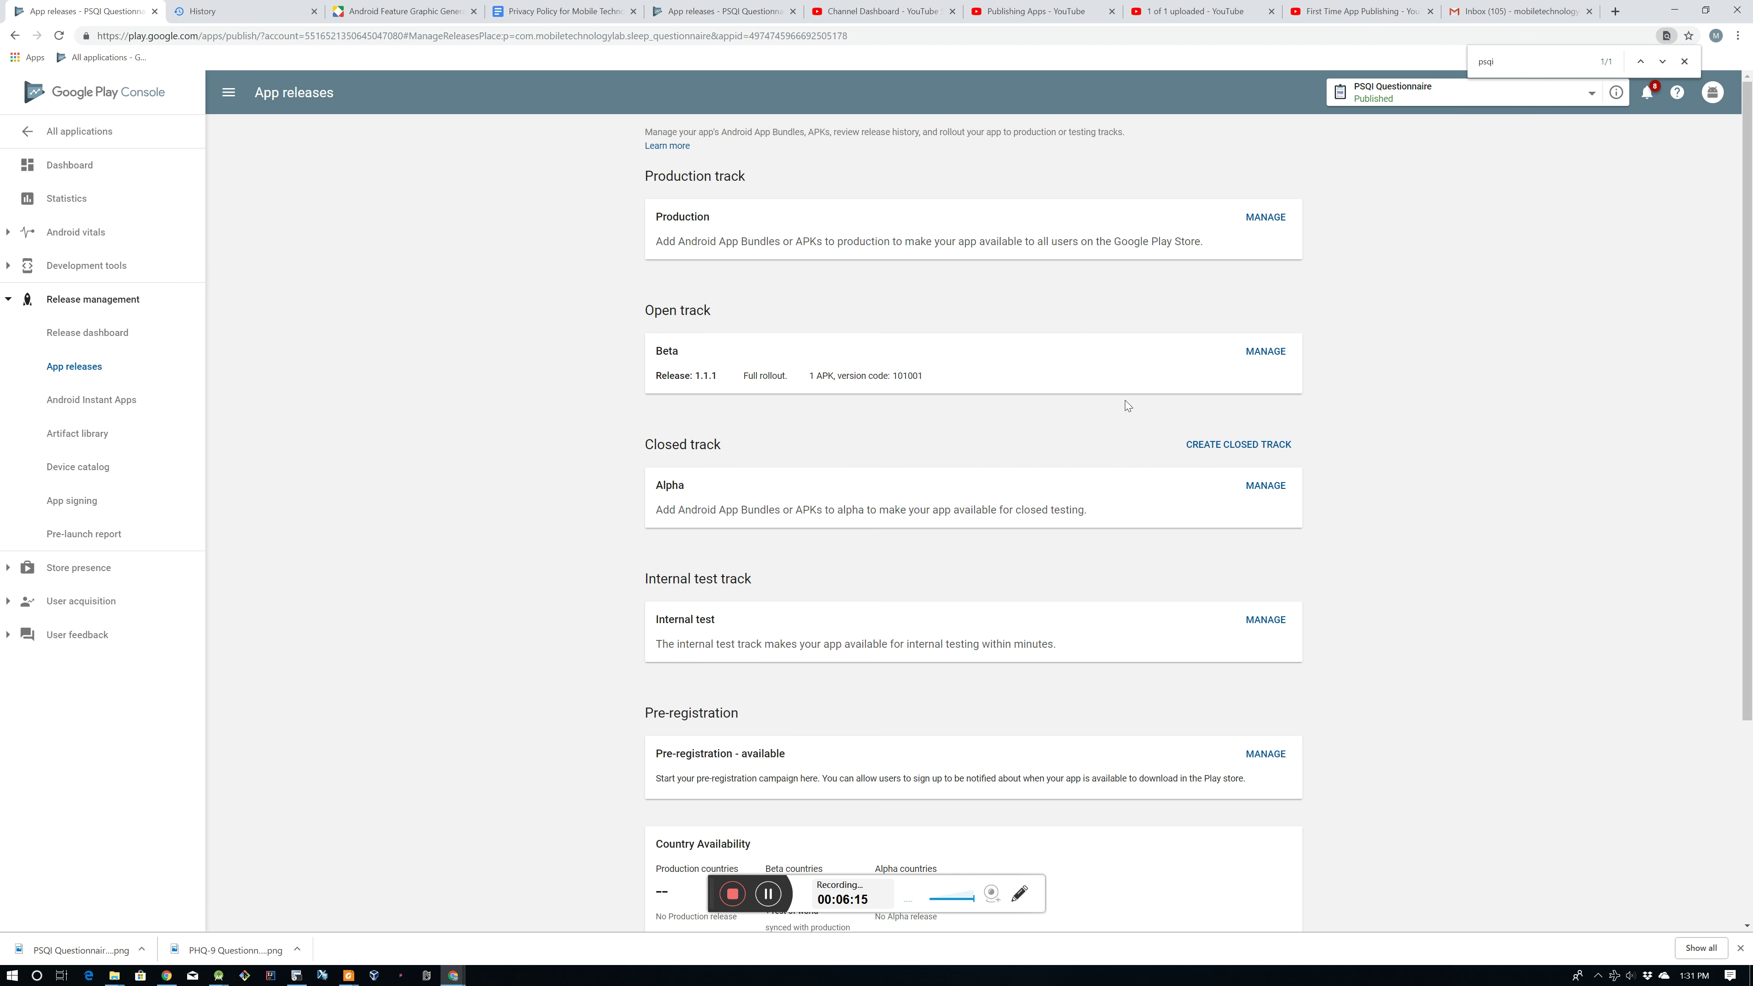
click(1267, 354)
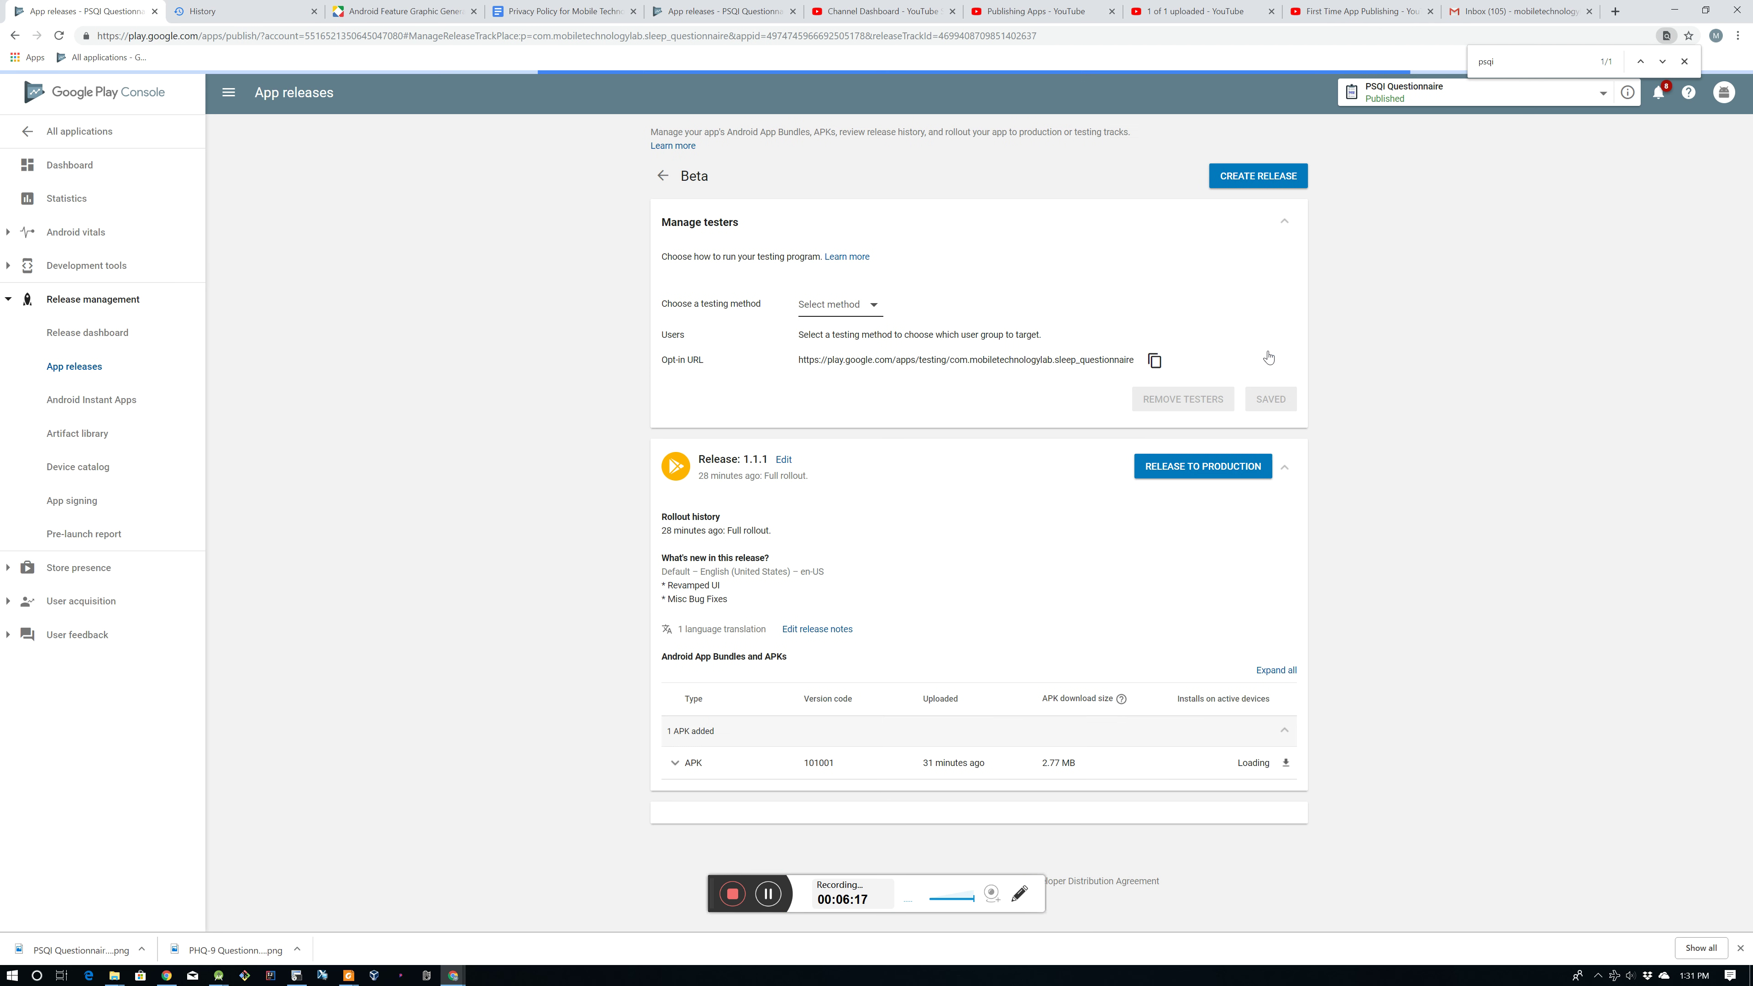
Step: Create a new release on the Beta track and upload psqi-questionnaire-v1.1.2.apk from the Dropbox 1.1.2 folder to it
click(1260, 177)
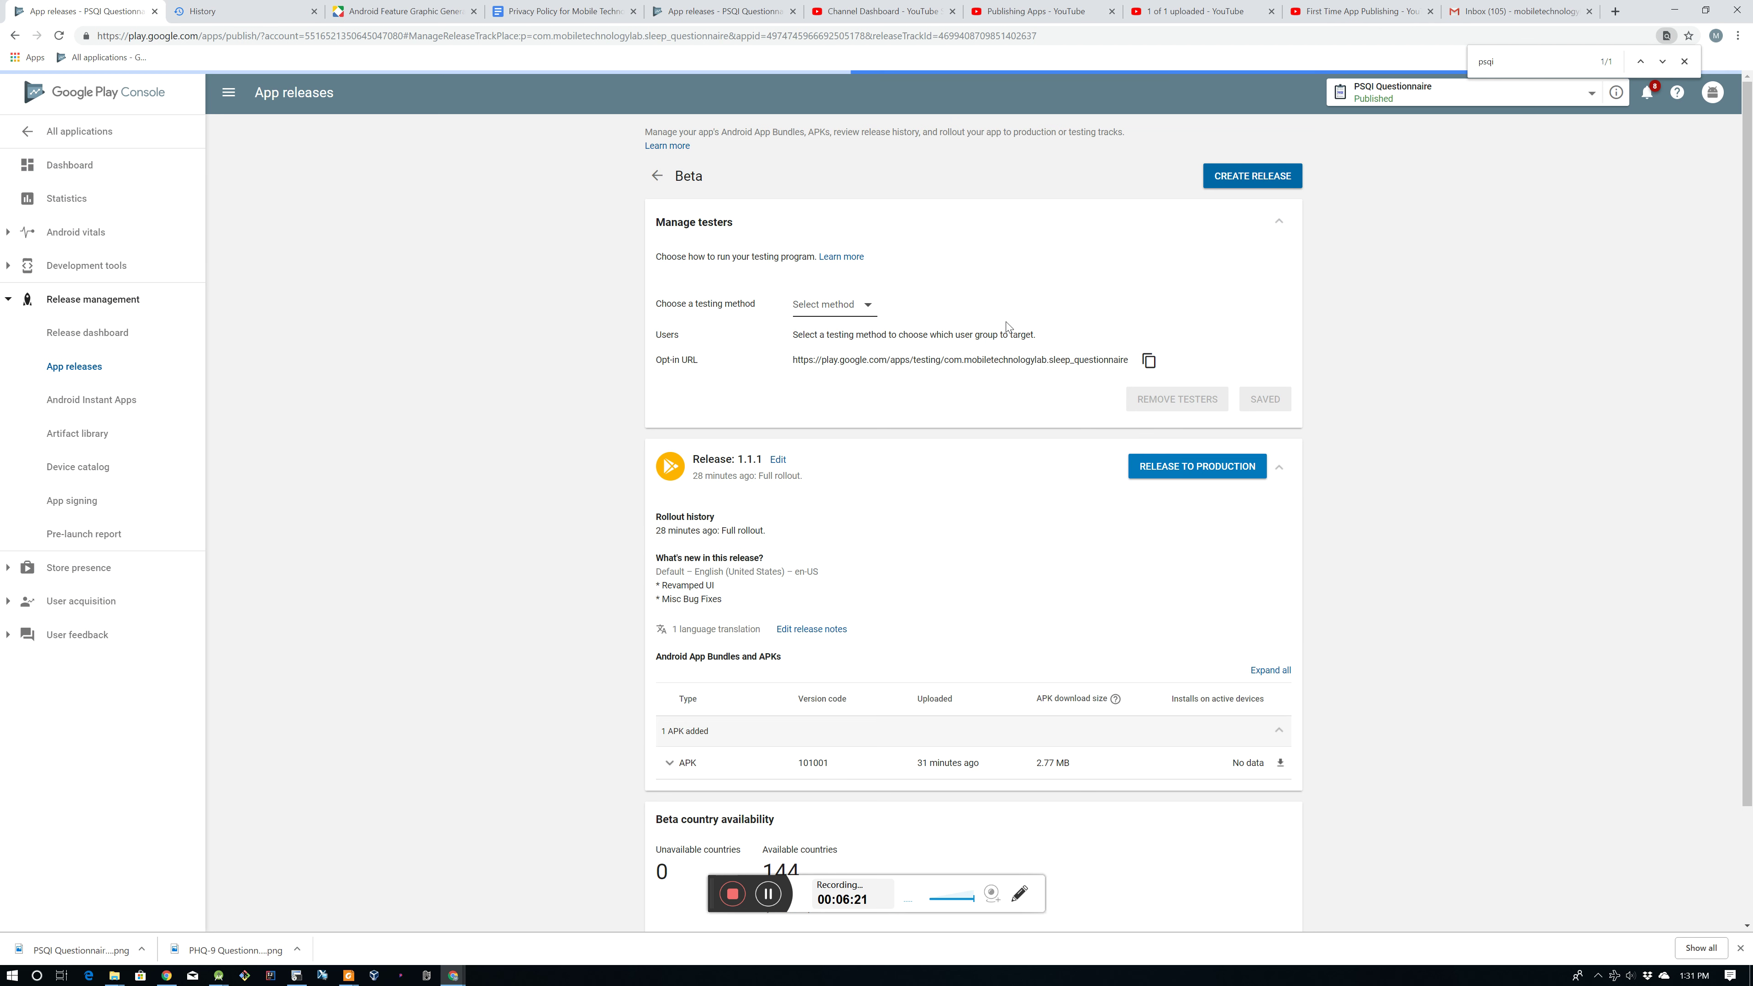
click(983, 462)
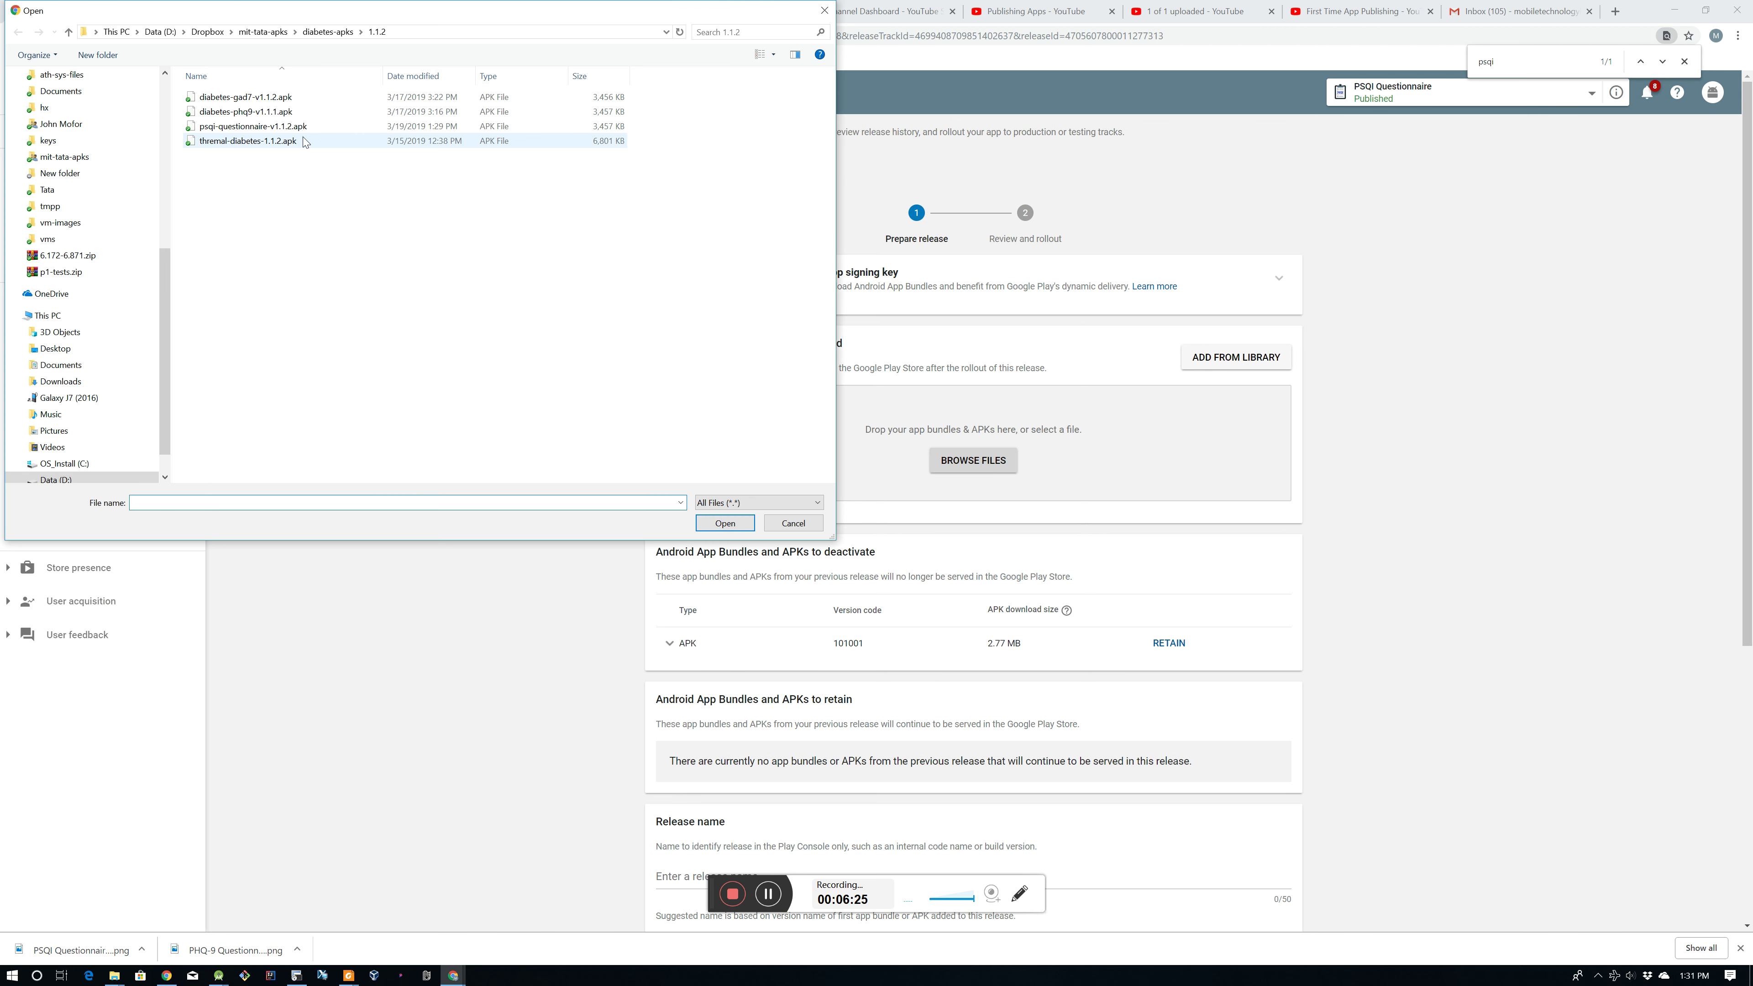
click(268, 127)
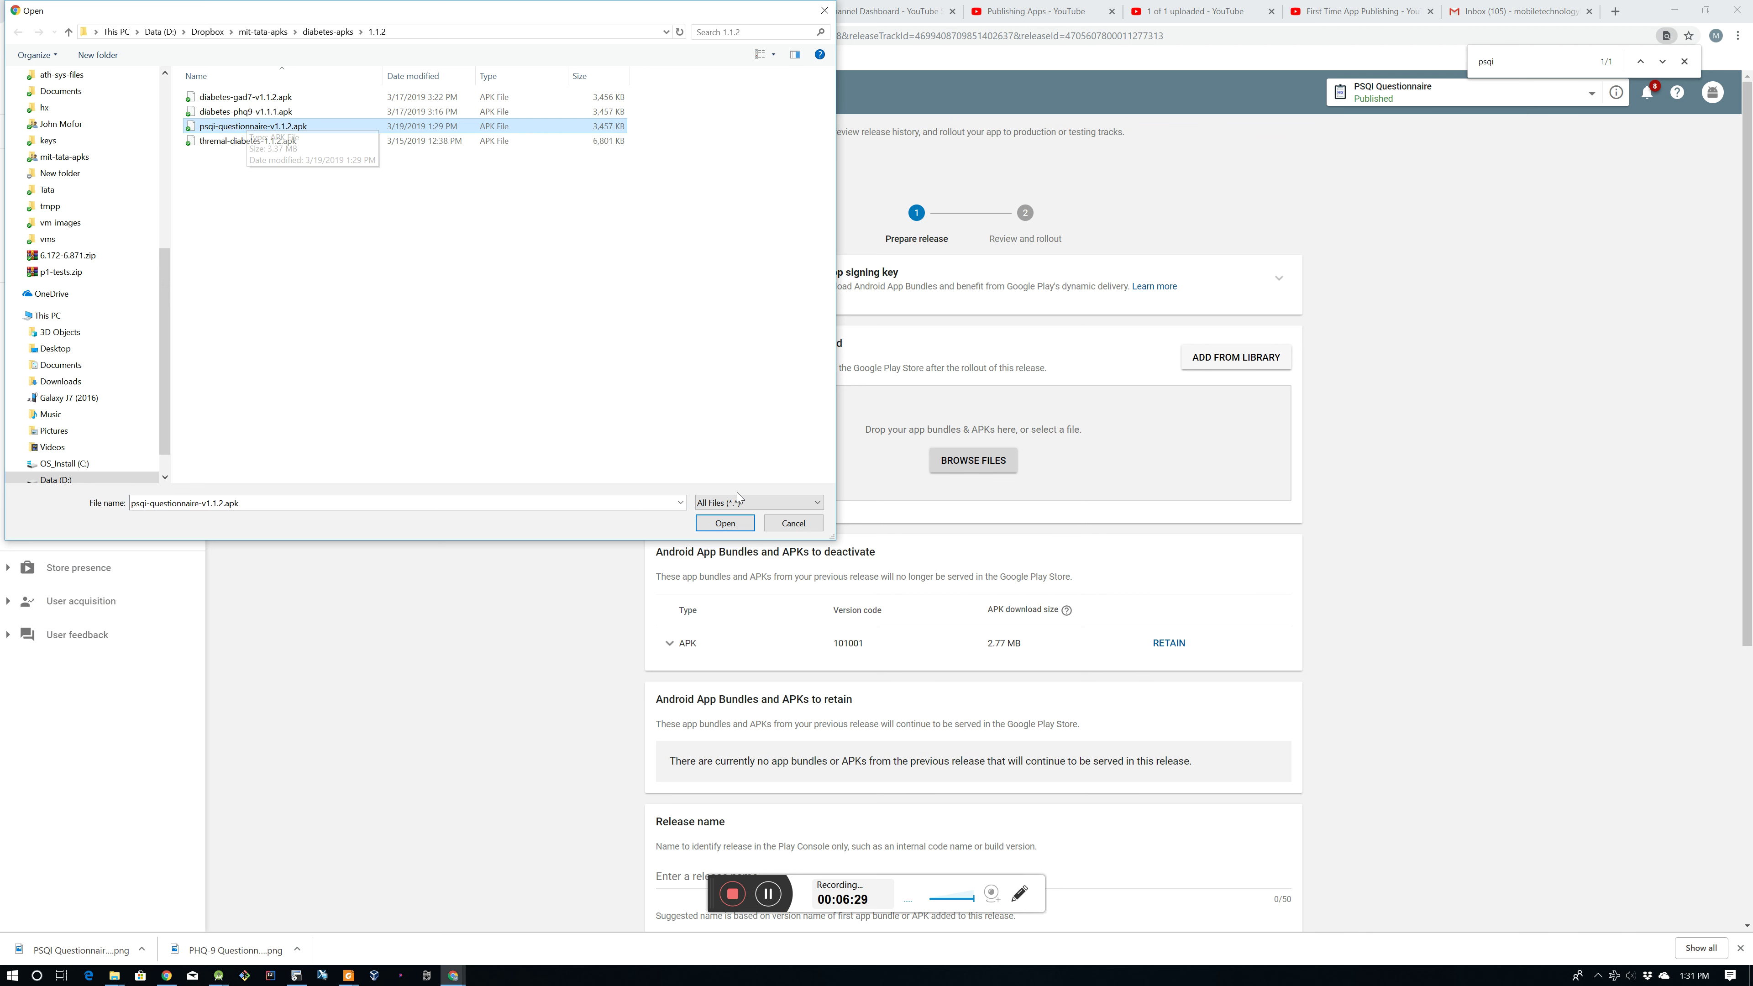
click(729, 524)
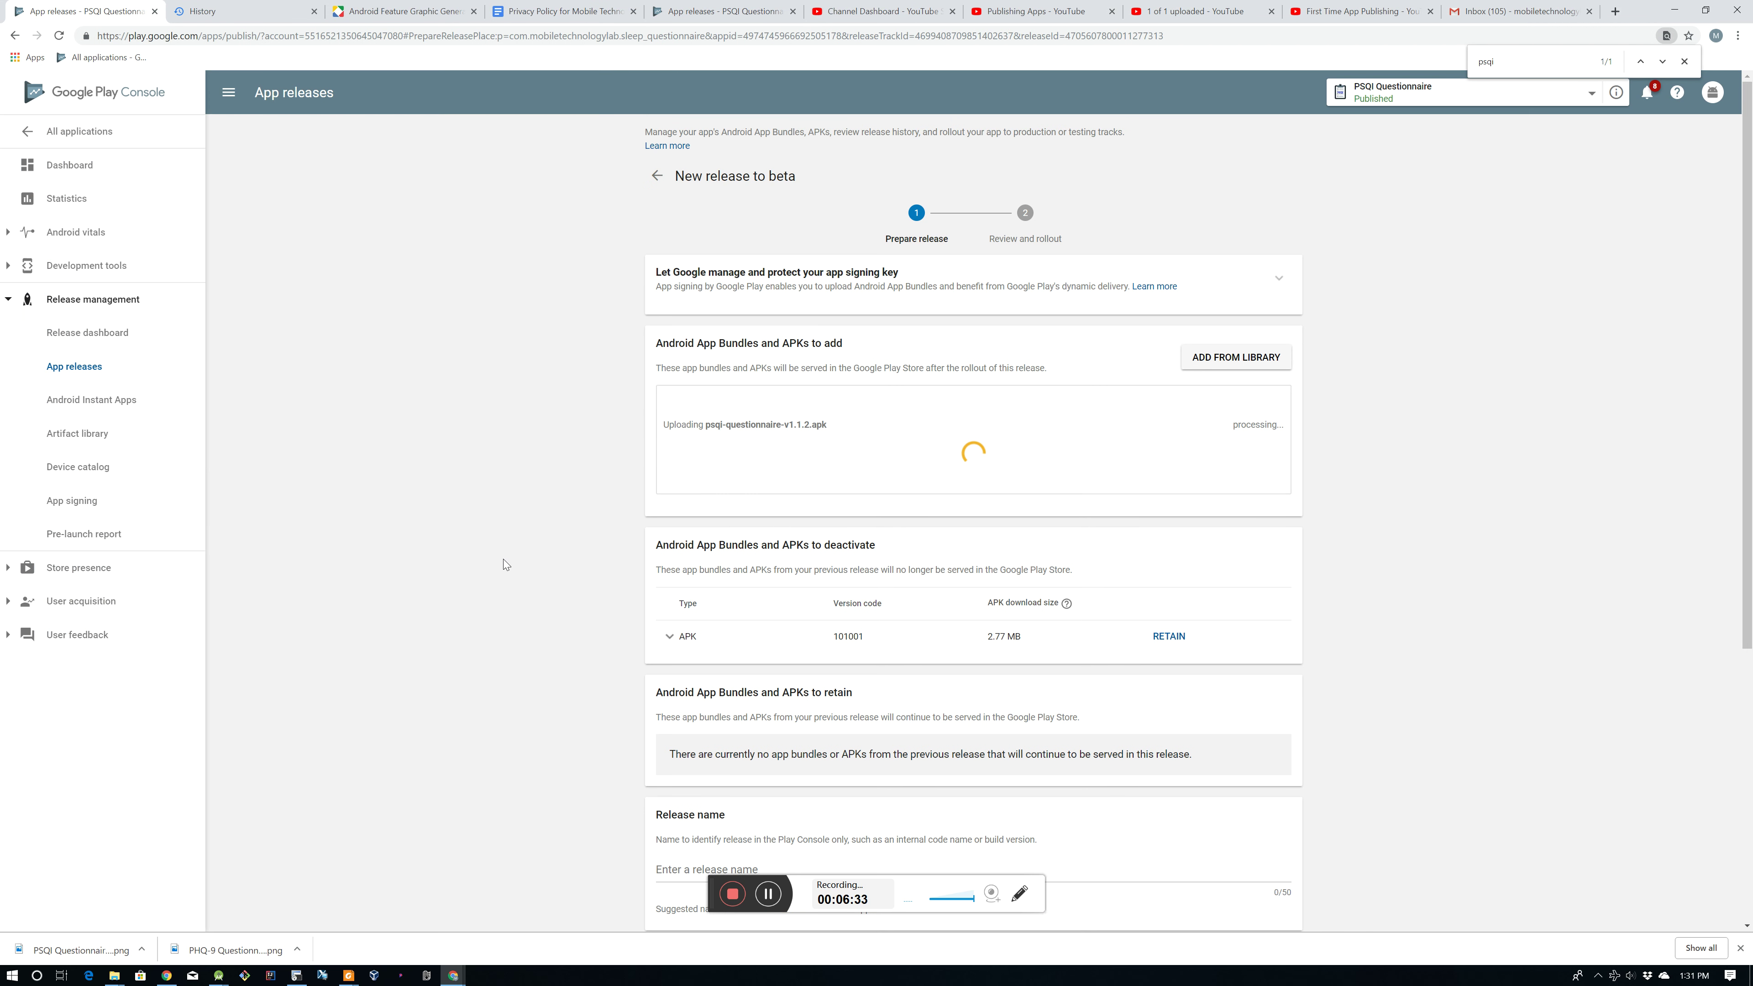
Step: Replace the en-US placeholder in the release notes with "* Internal changes" and save the release
scroll(562, 521, down, 3)
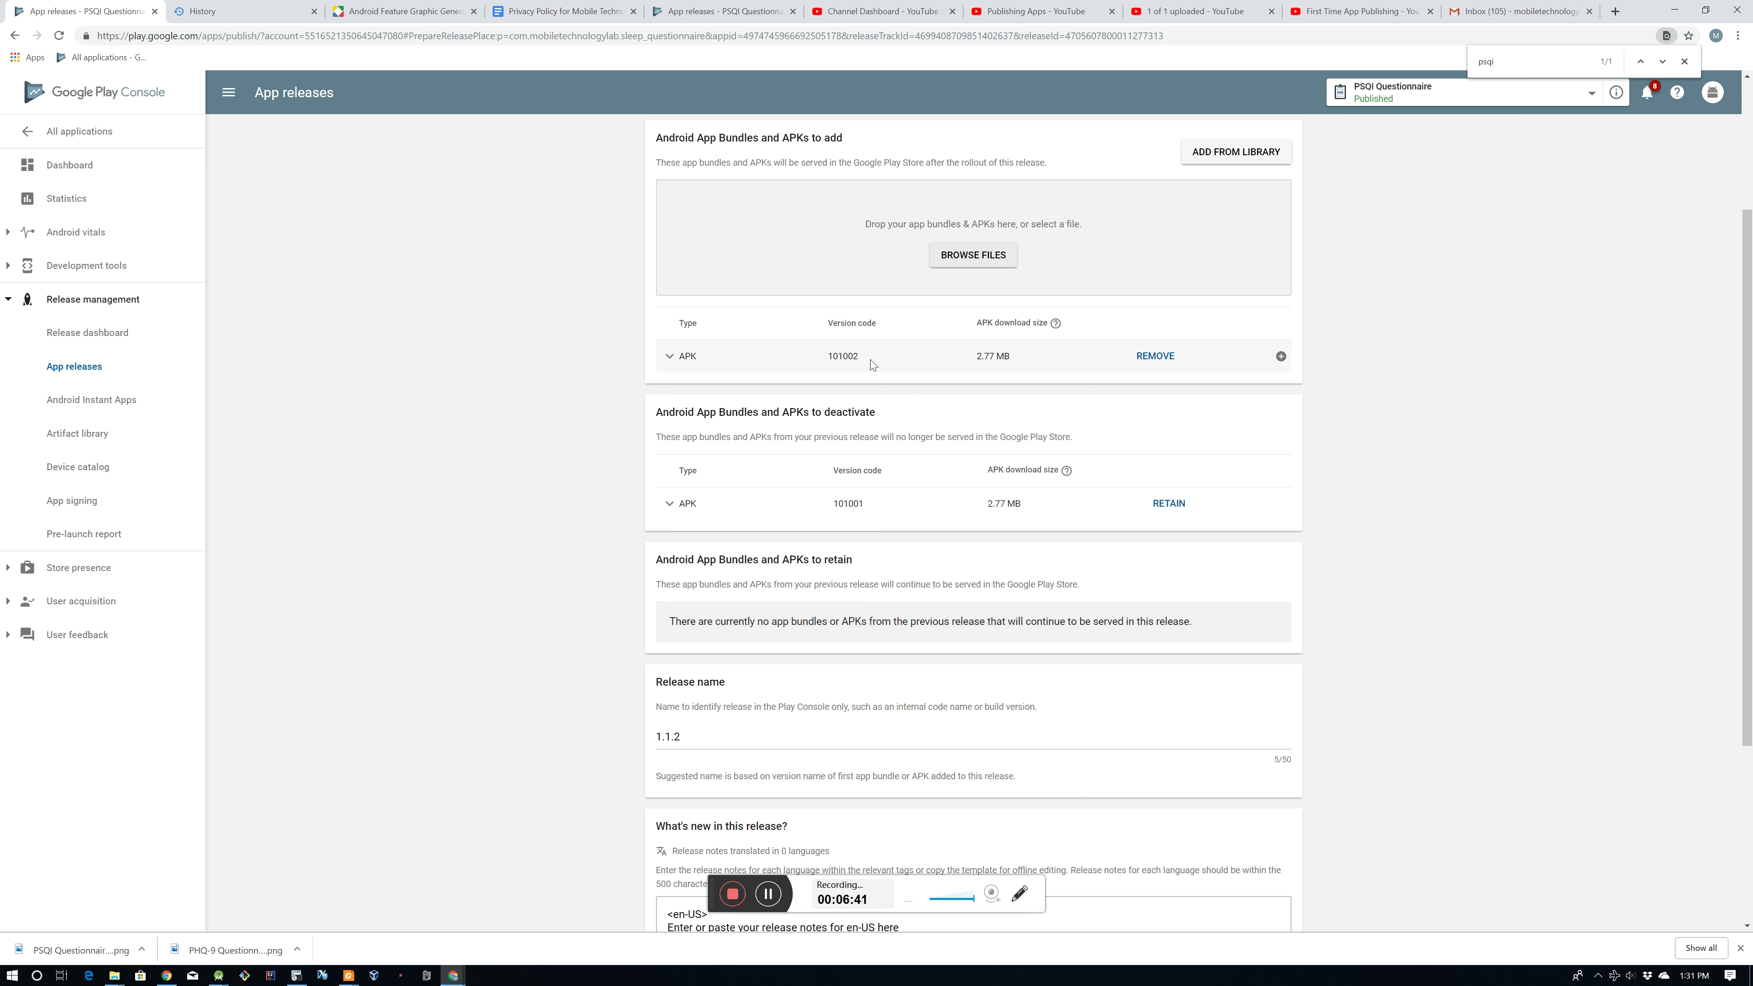
scroll(522, 455, down, 4)
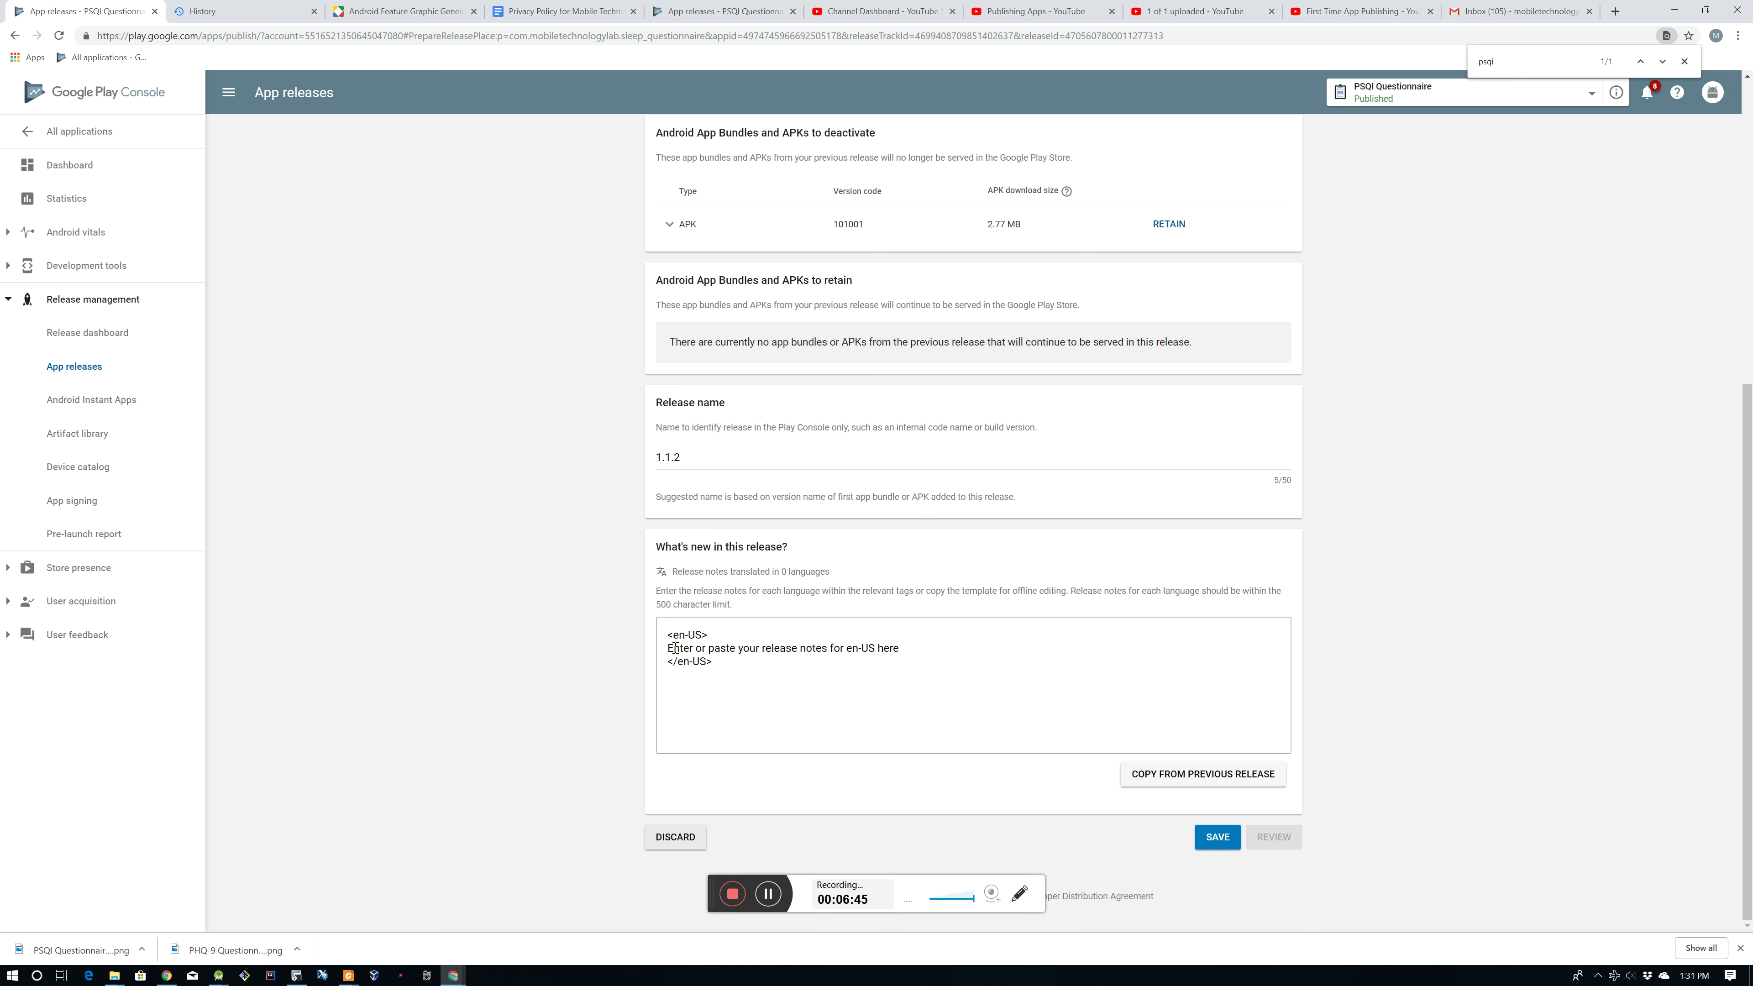
drag(669, 647, 922, 650)
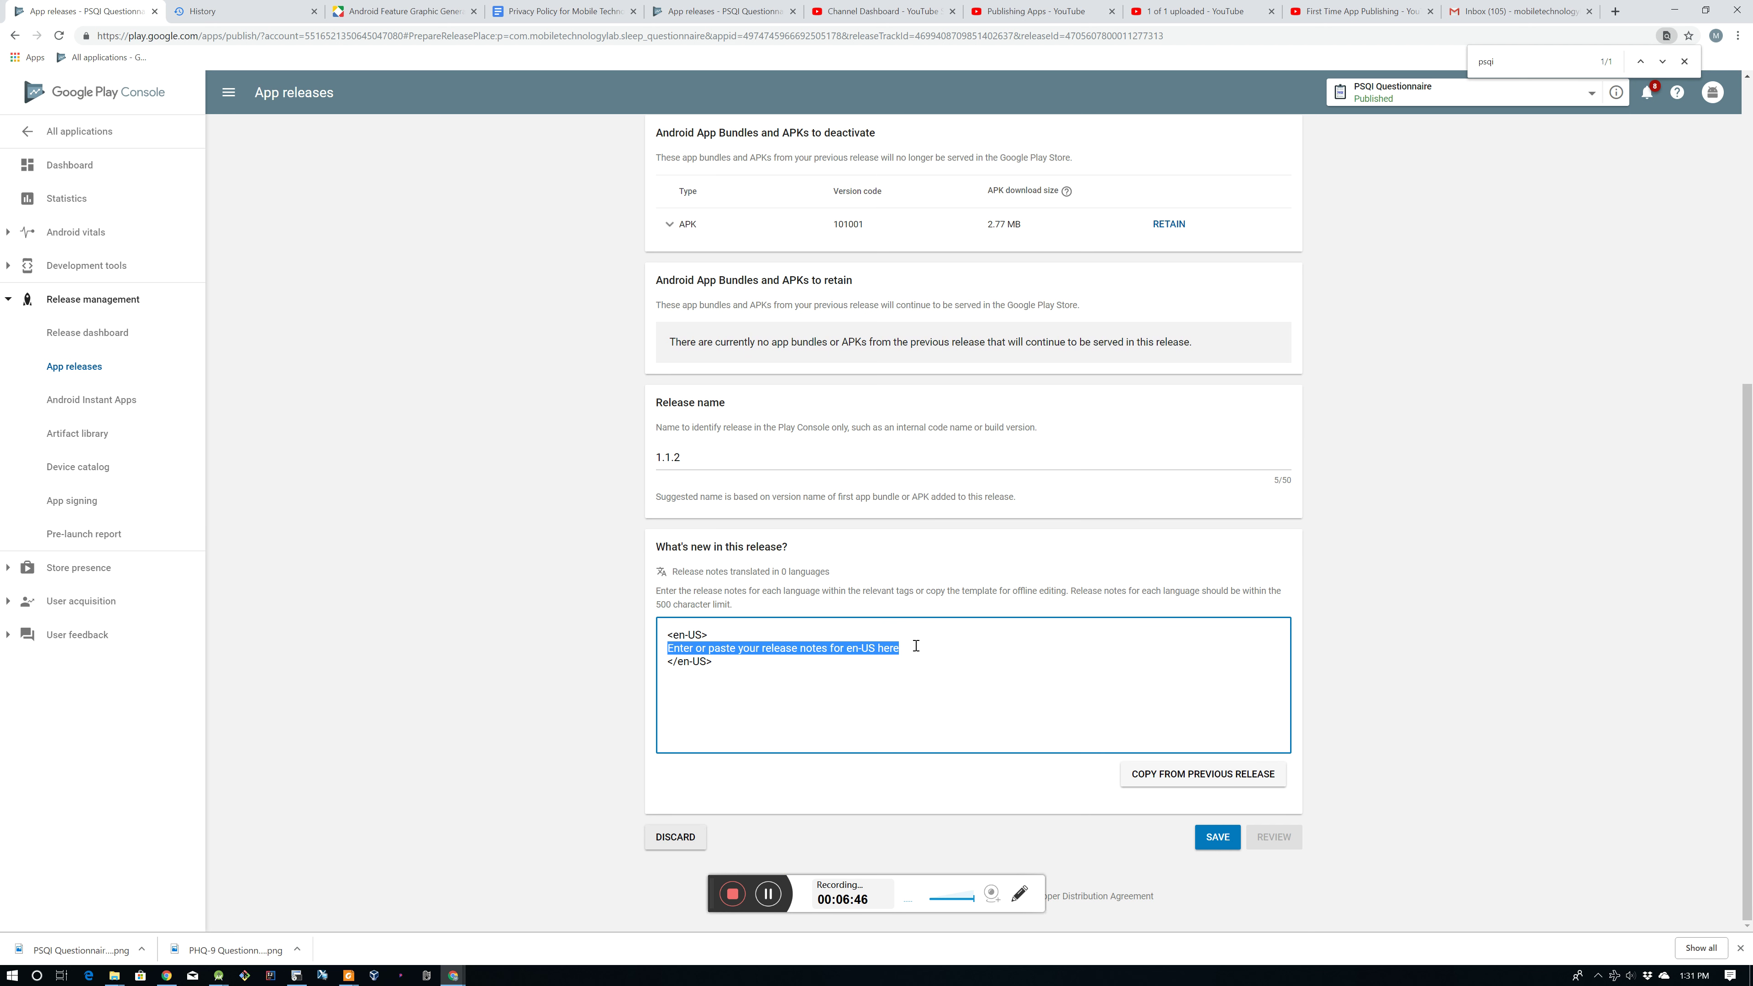
text(* Internal s)
key(BackSpace)
text(changes)
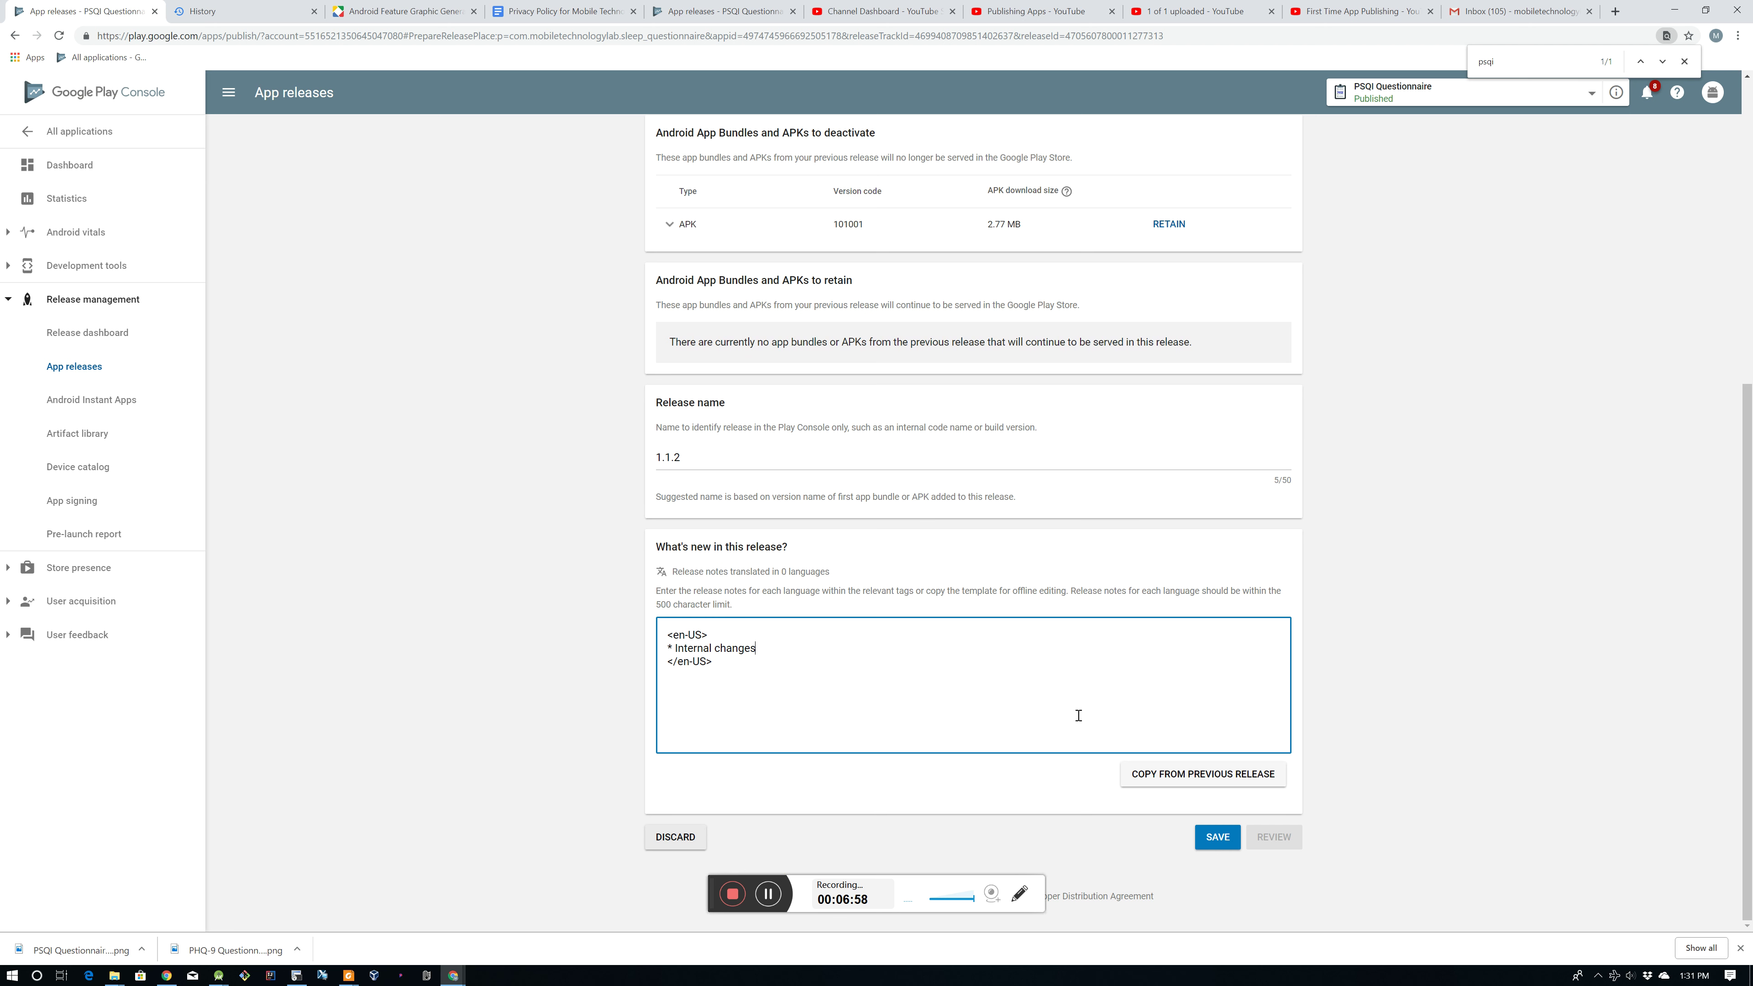
click(1220, 837)
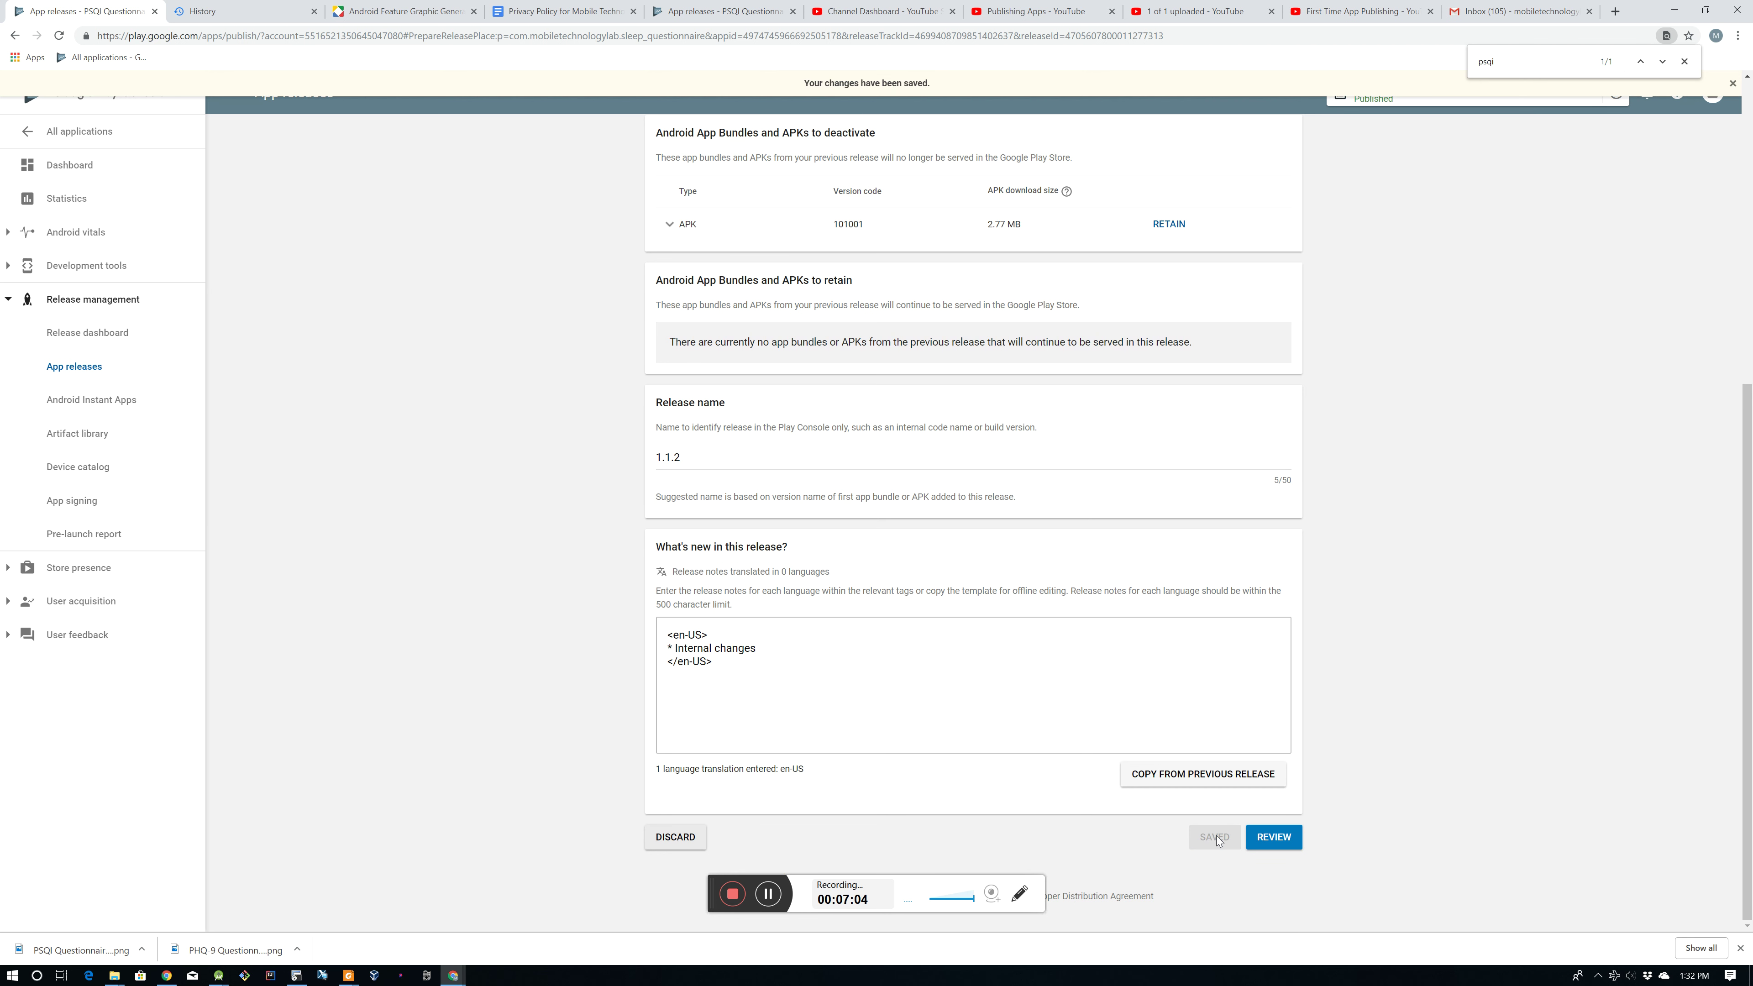
Step: Review the 1.1.2 release, roll it out to Beta despite the warnings, and look over the Beta track page
click(1284, 844)
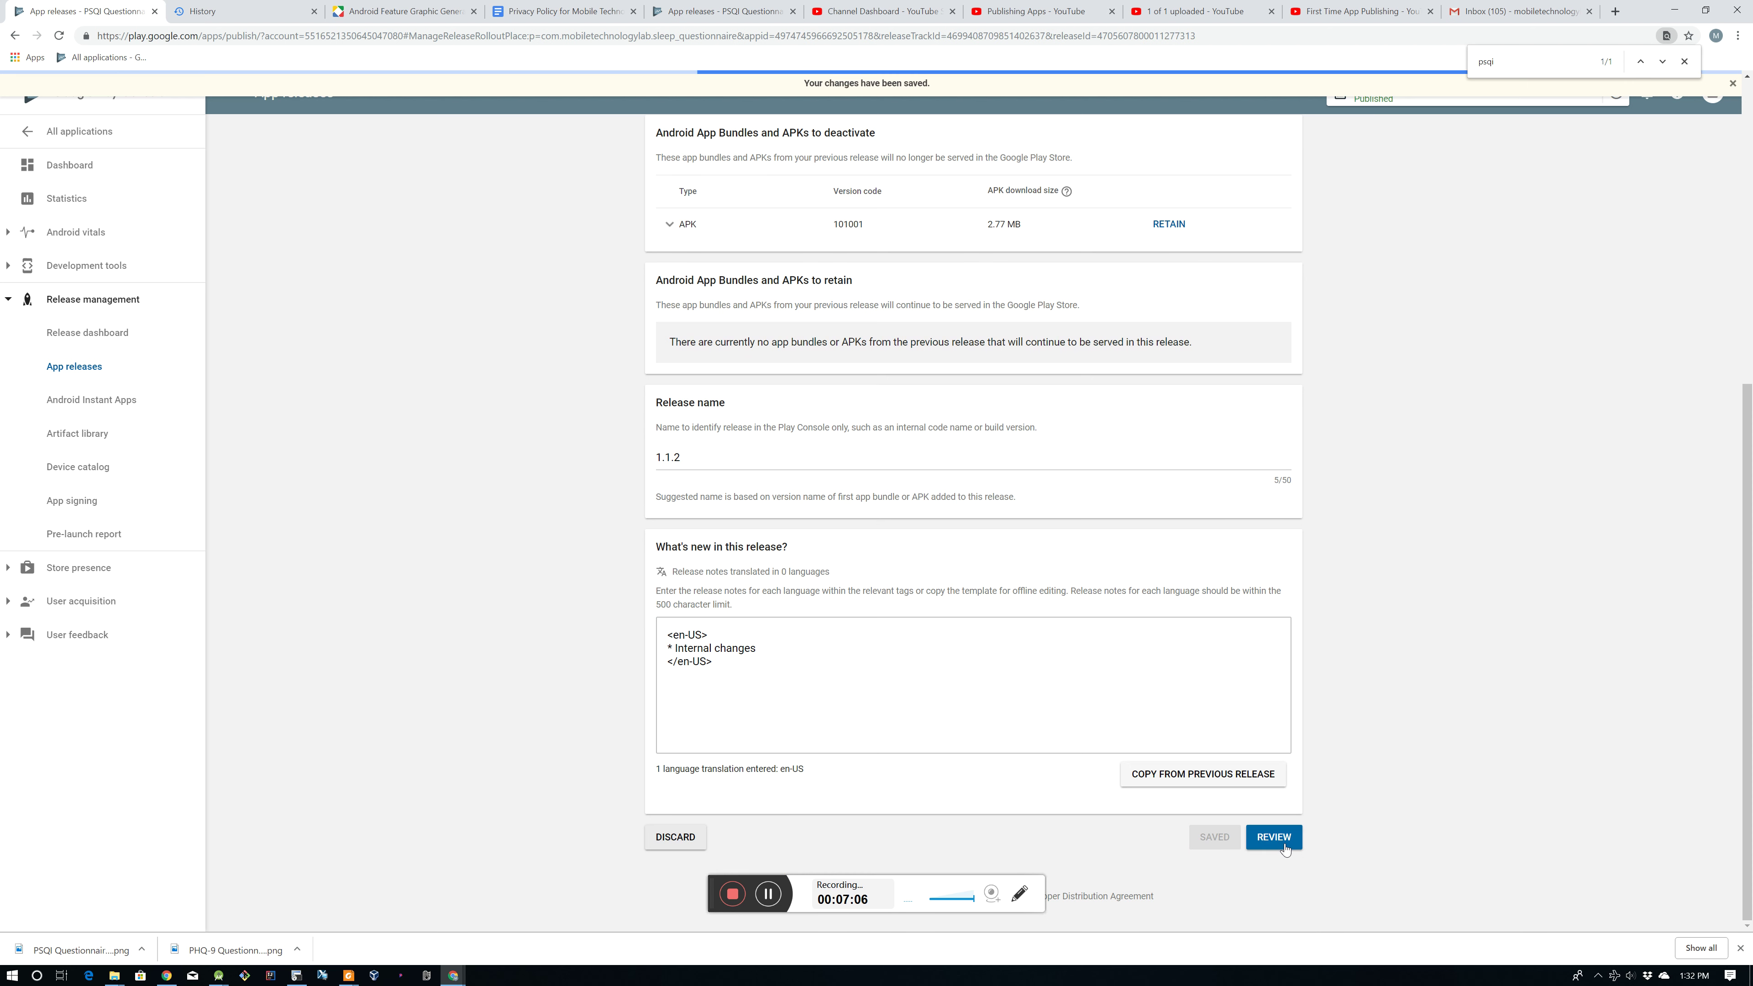
scroll(534, 565, down, 3)
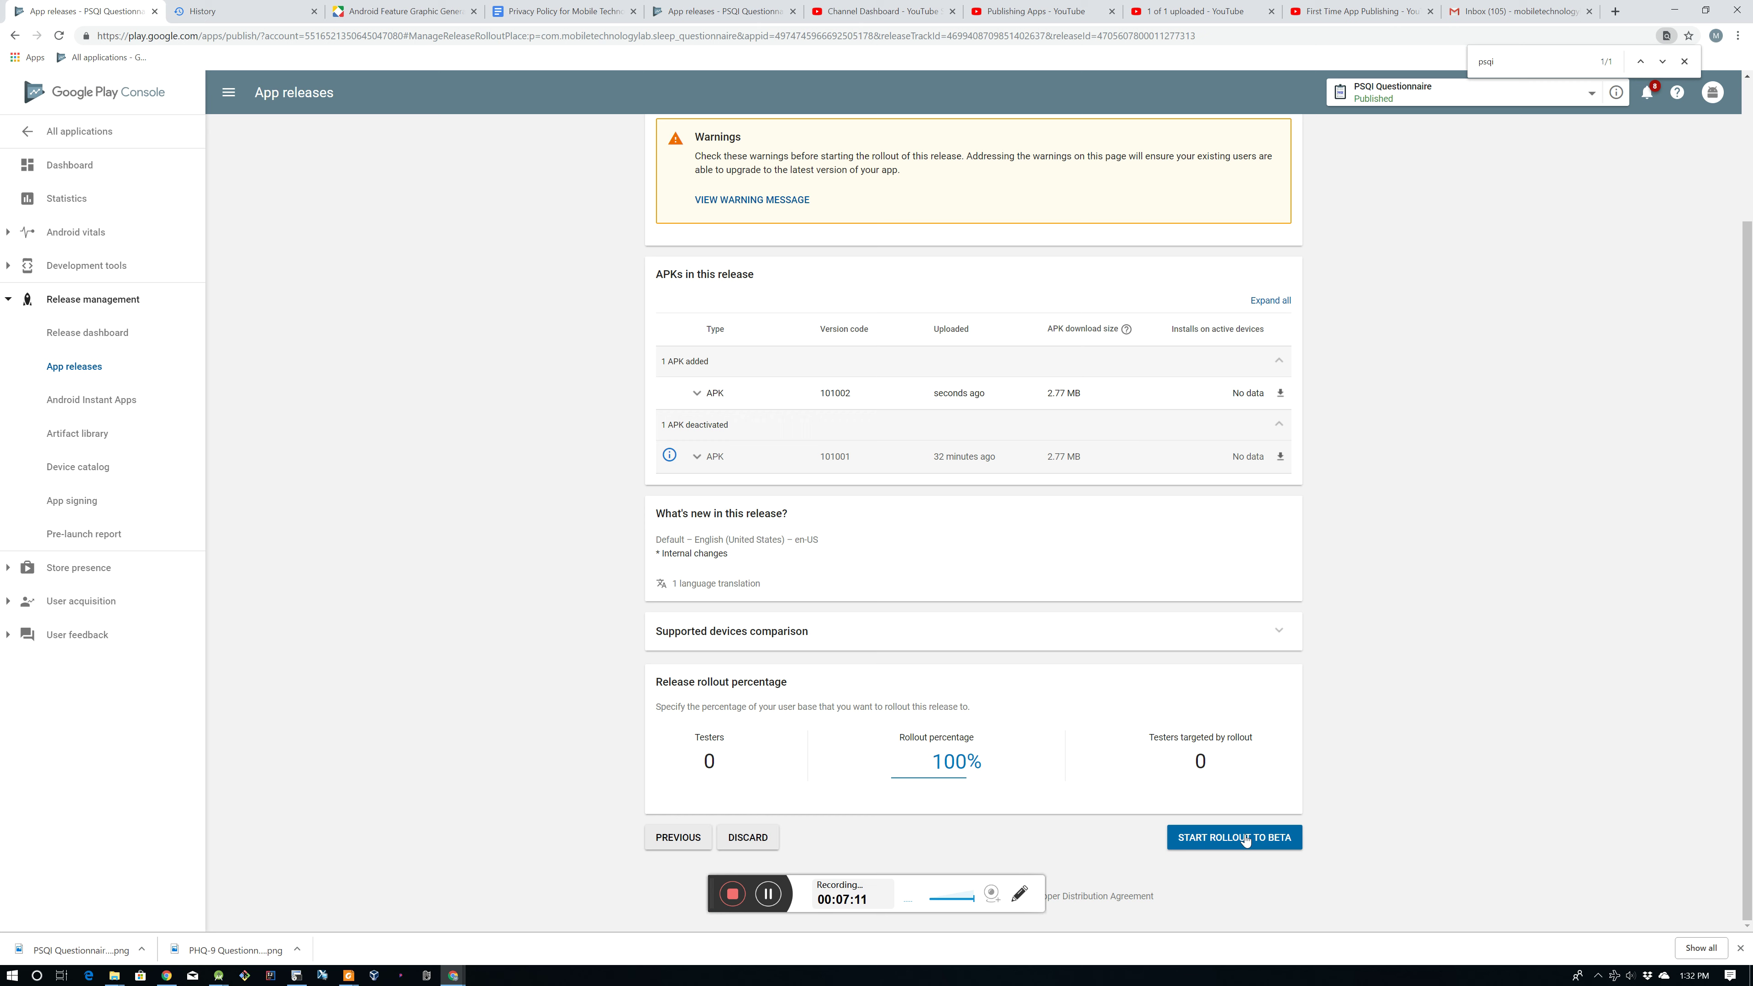
click(1247, 836)
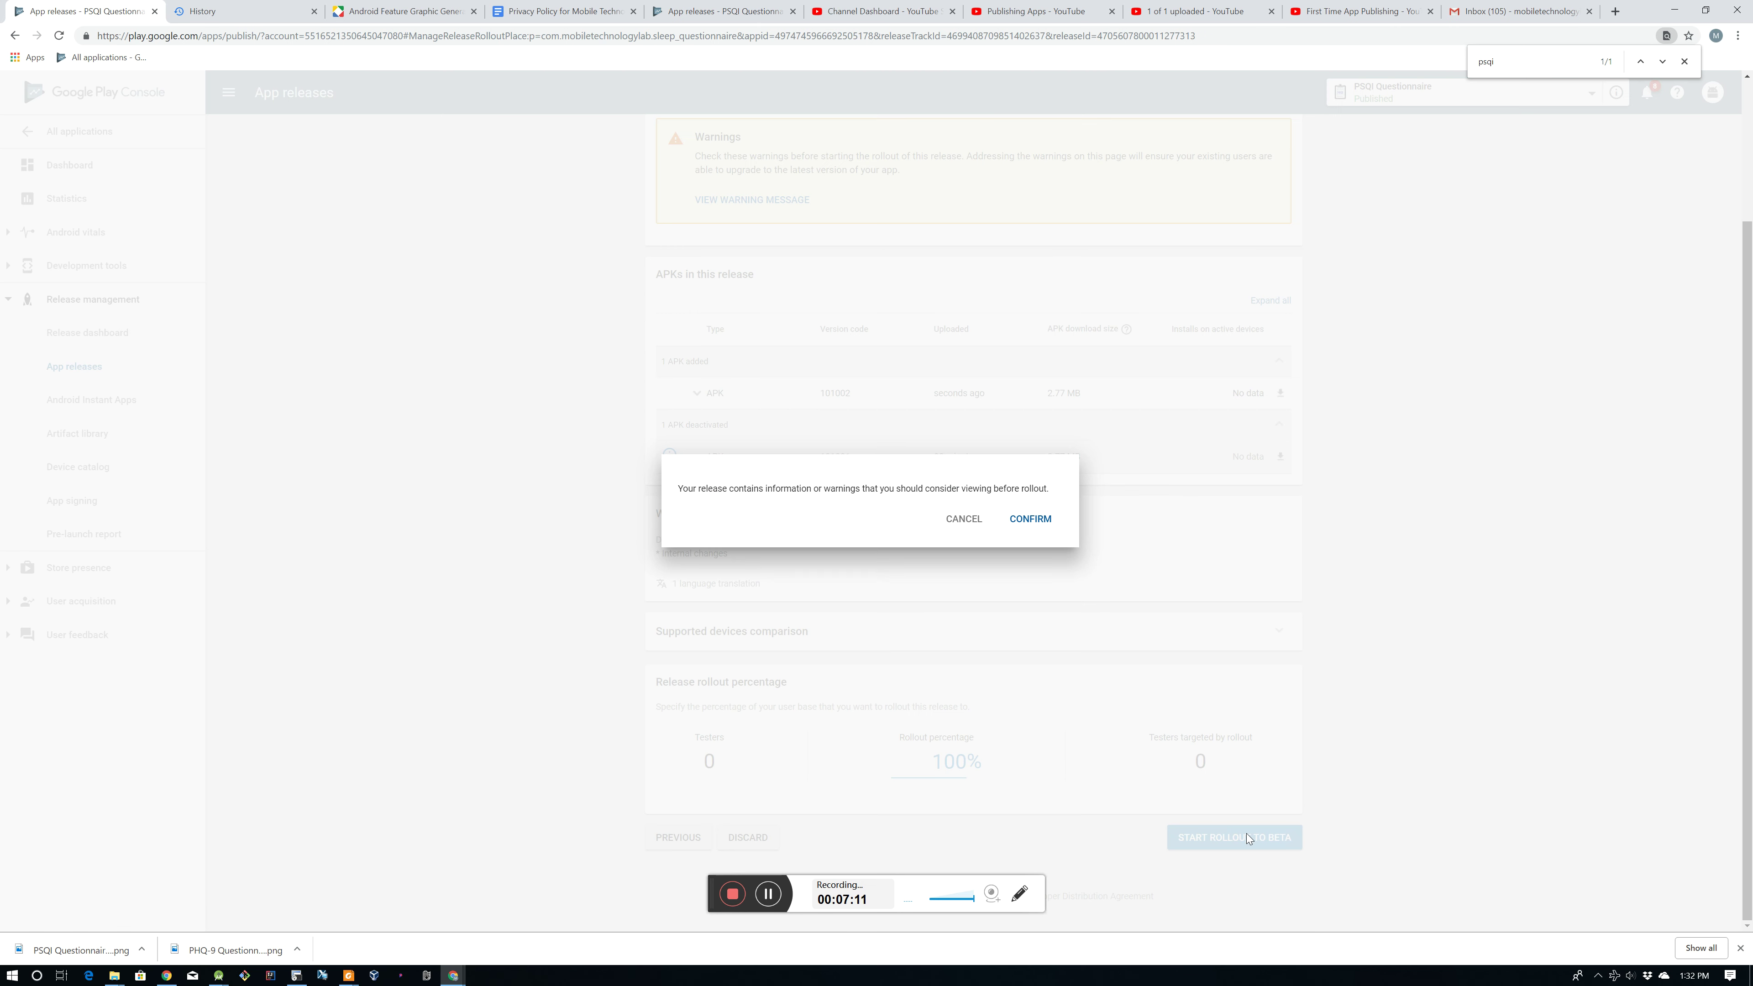
click(1043, 525)
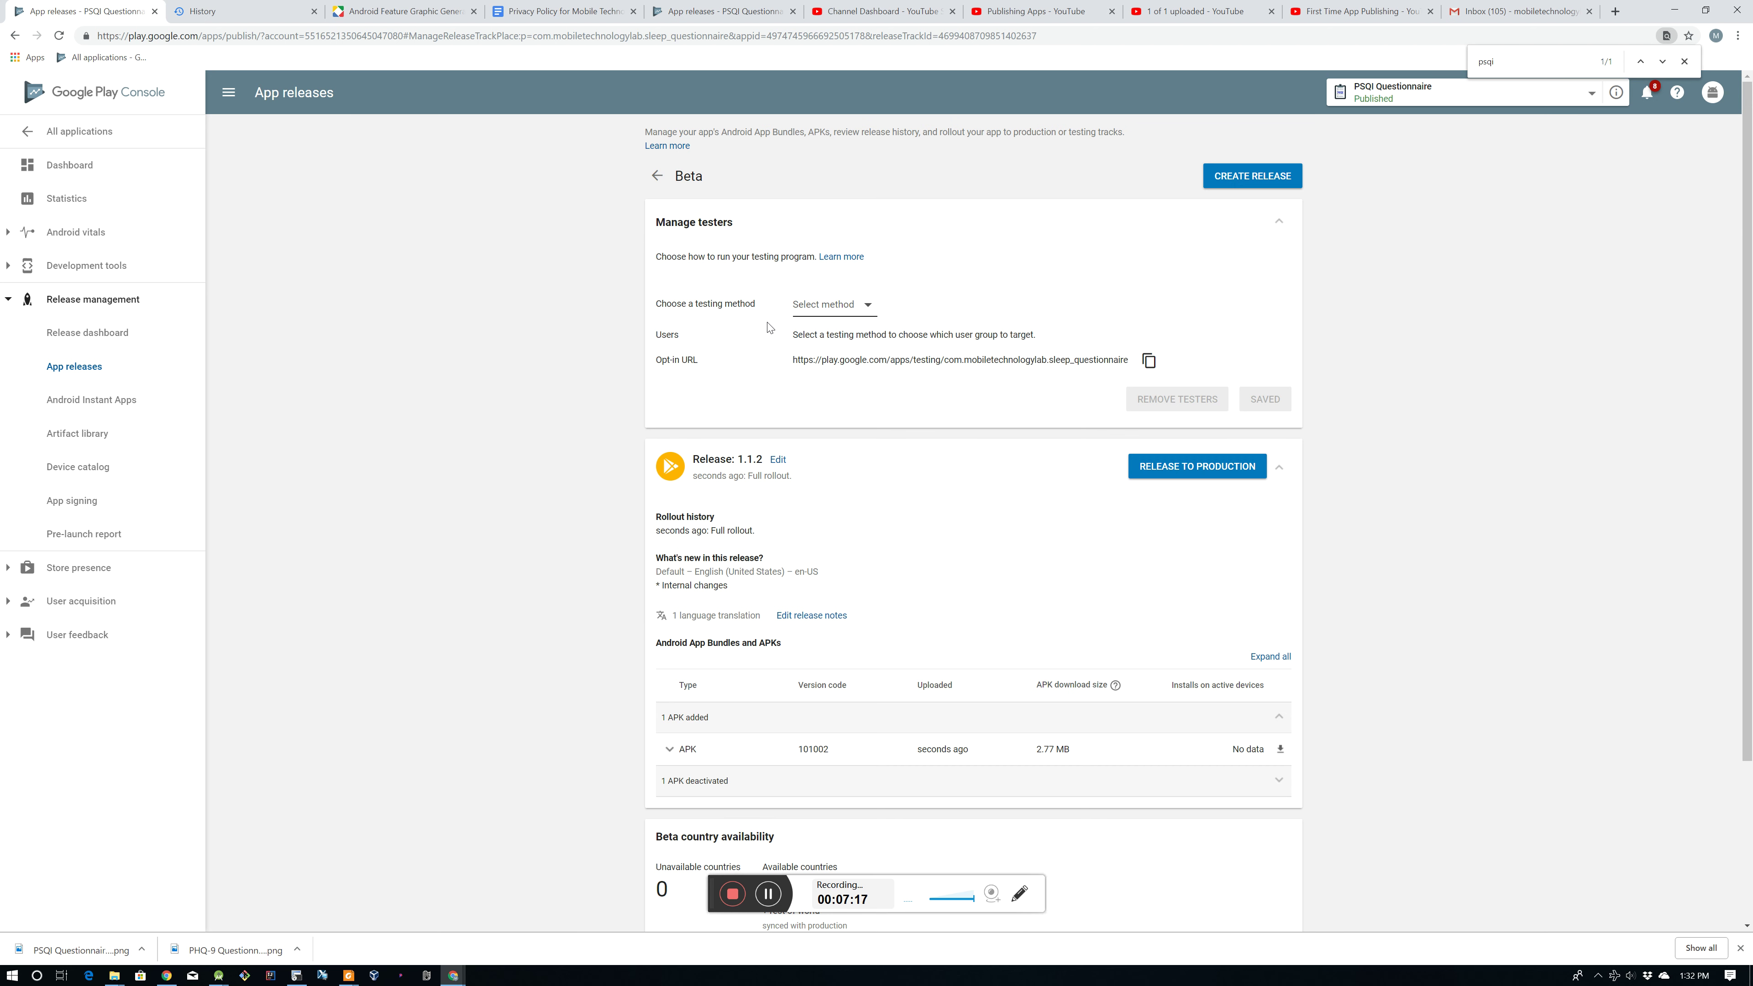
scroll(1006, 649, down, 3)
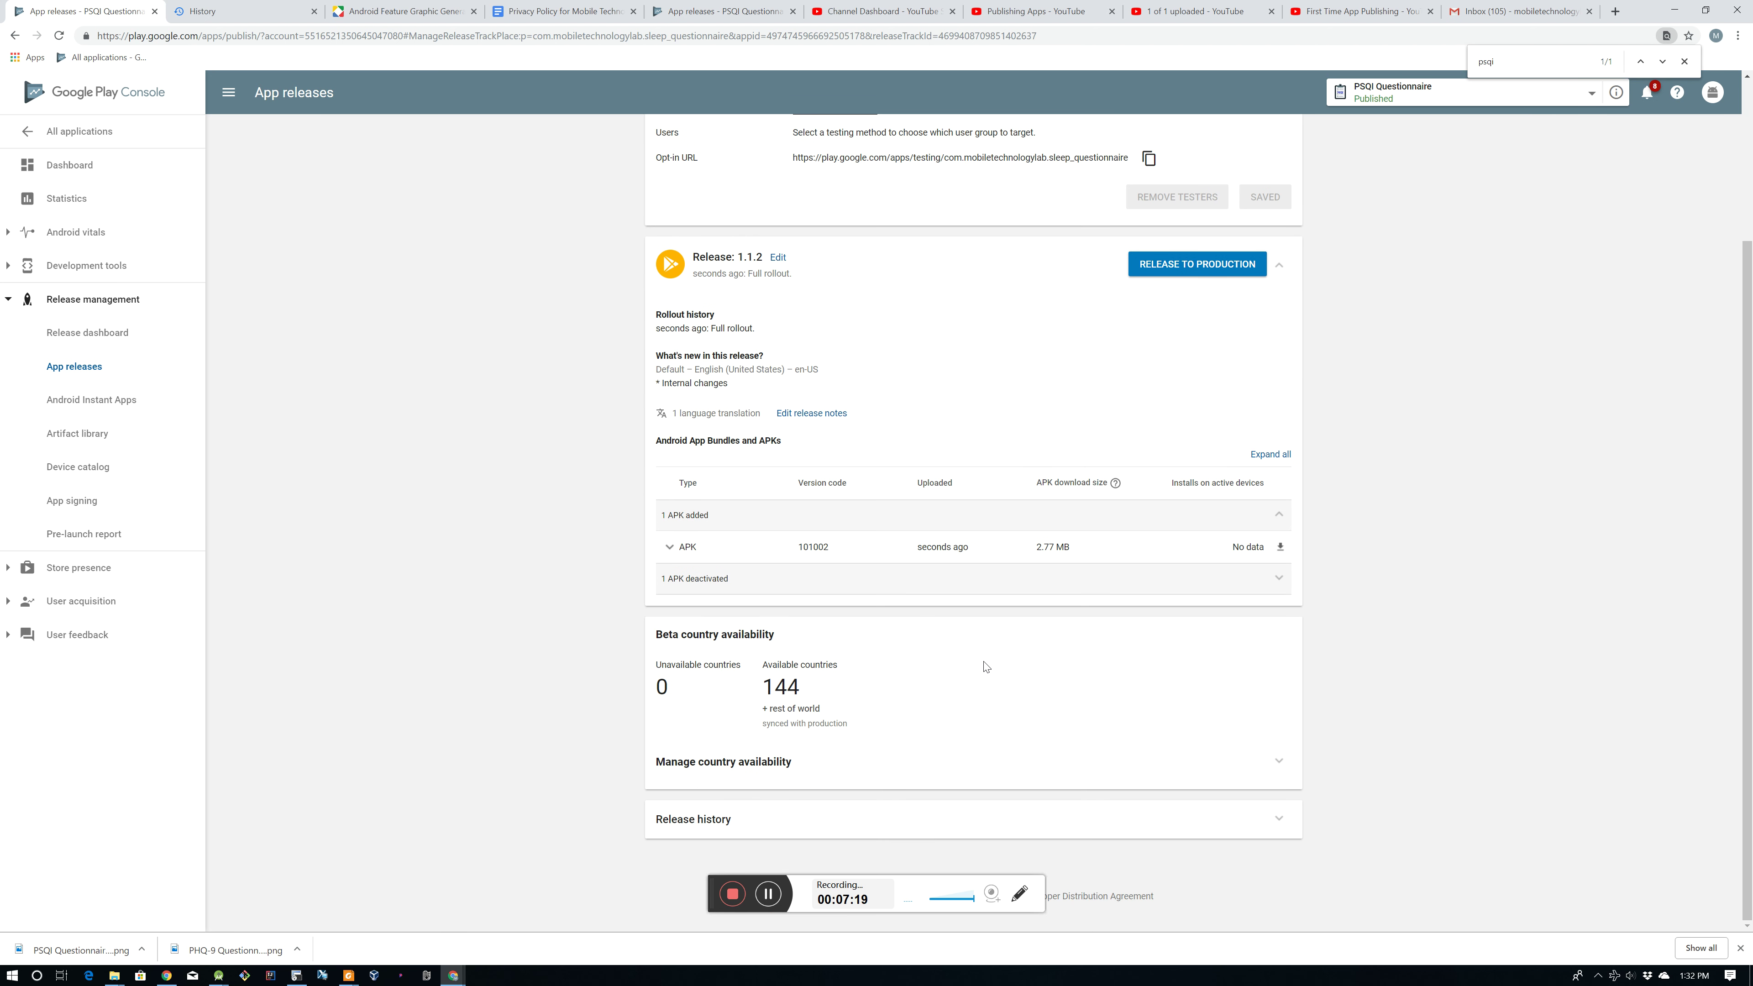
scroll(1181, 347, up, 3)
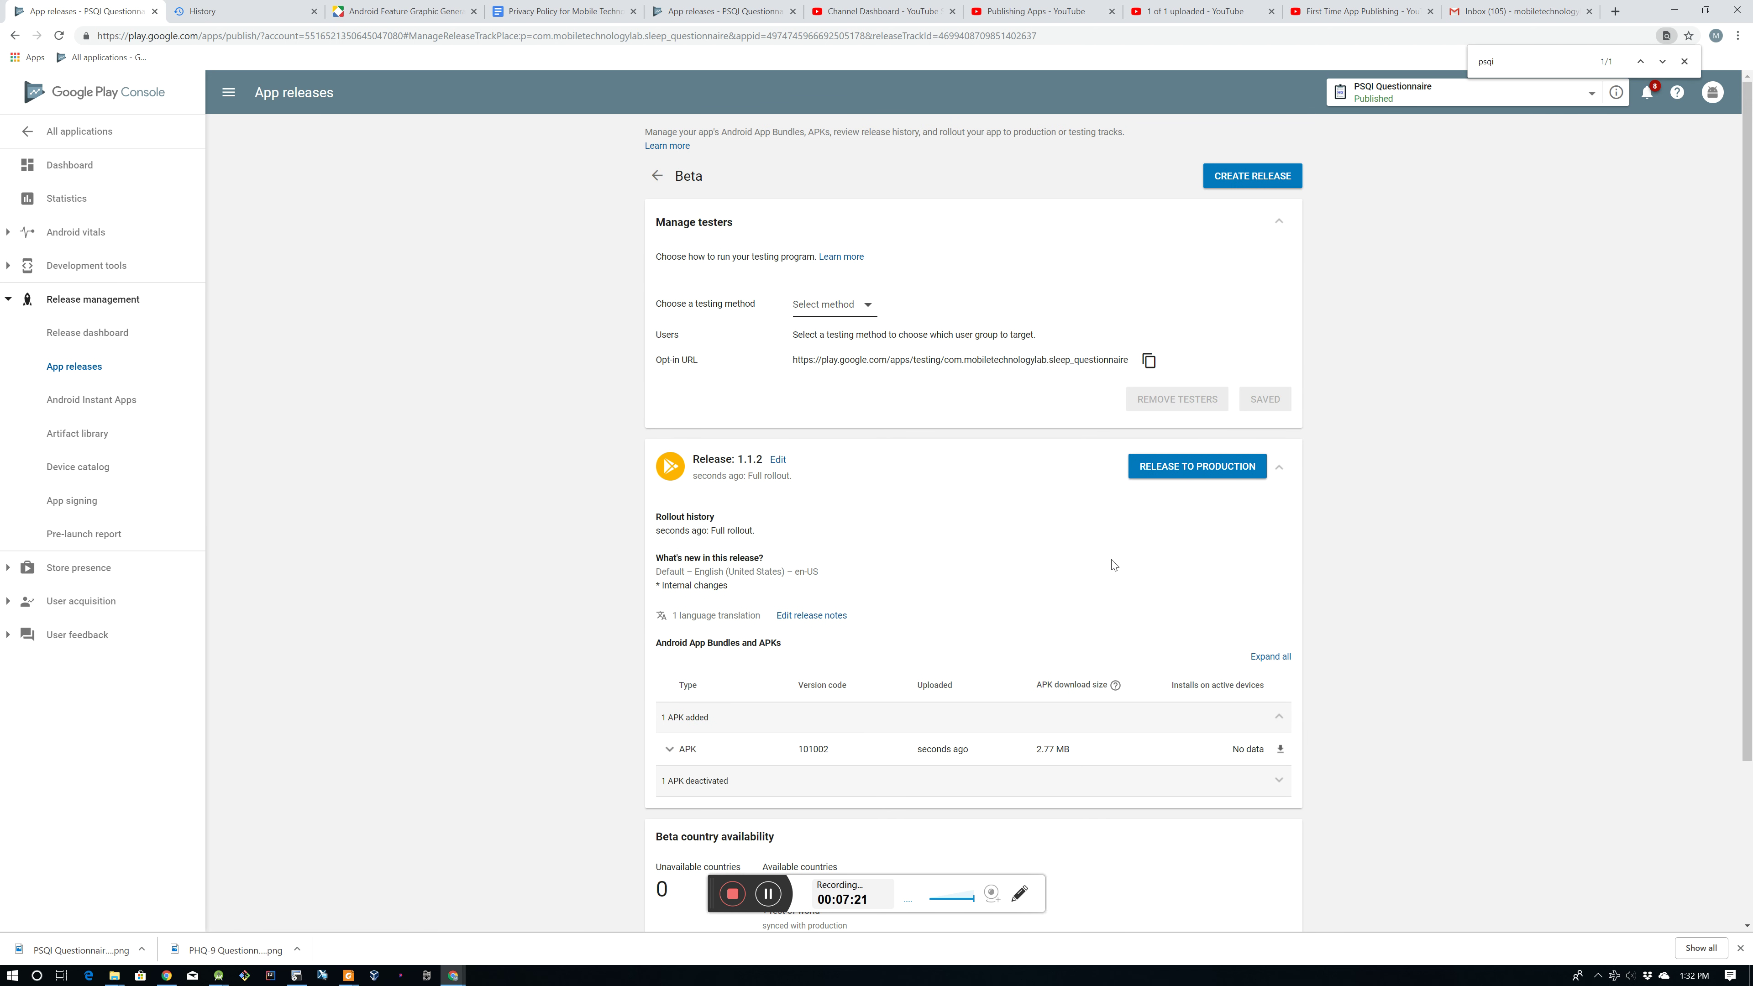